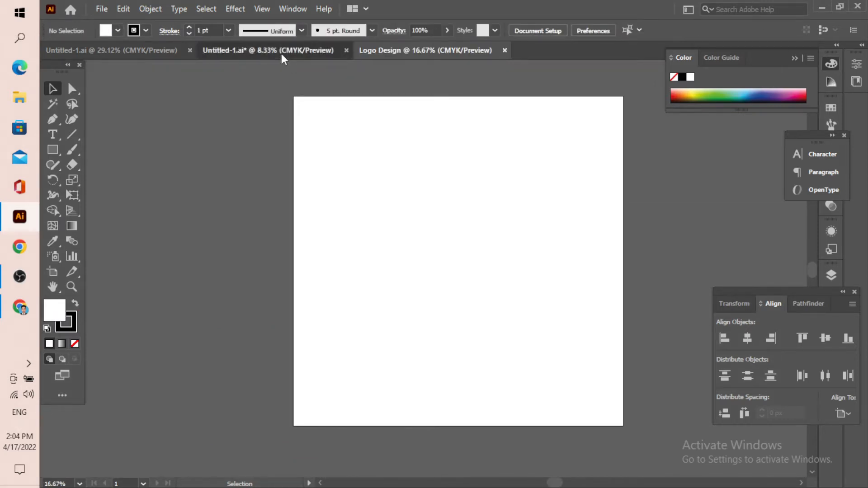
- Transfer the three separate logo words from the second Untitled-1 document into the Logo Design document
left_click(281, 50)
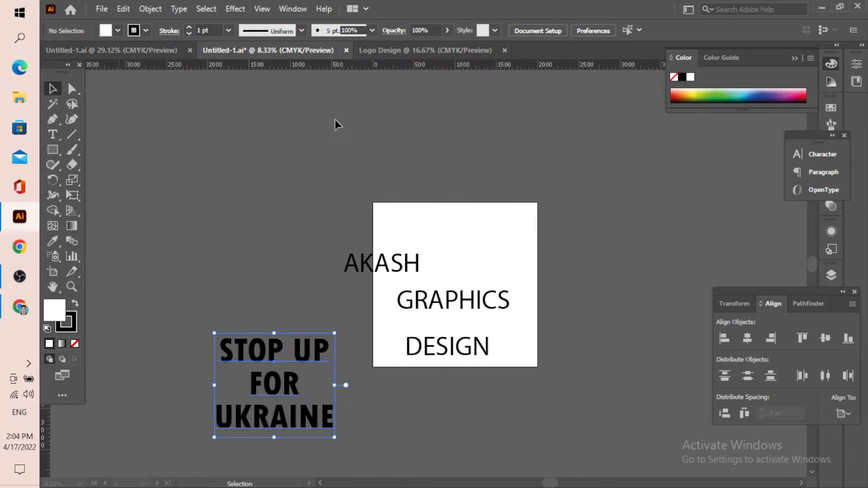
left_click(482, 348)
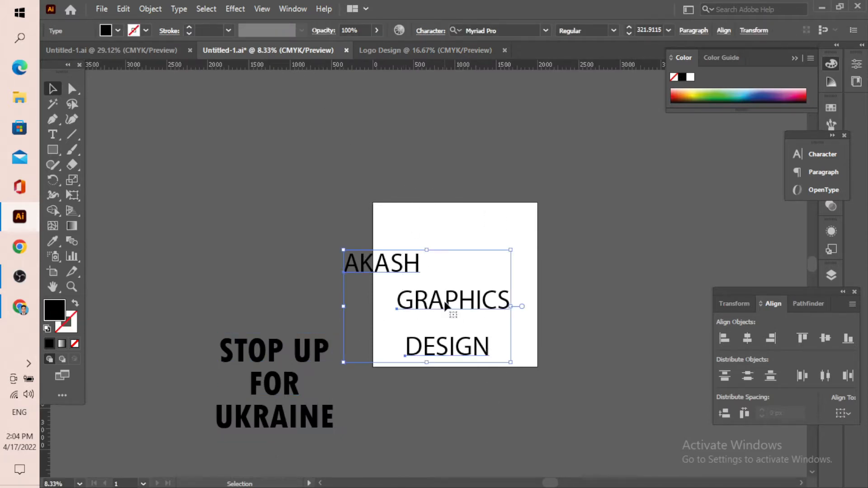
left_click_drag(445, 307, 459, 258)
key("ctrl+minus")
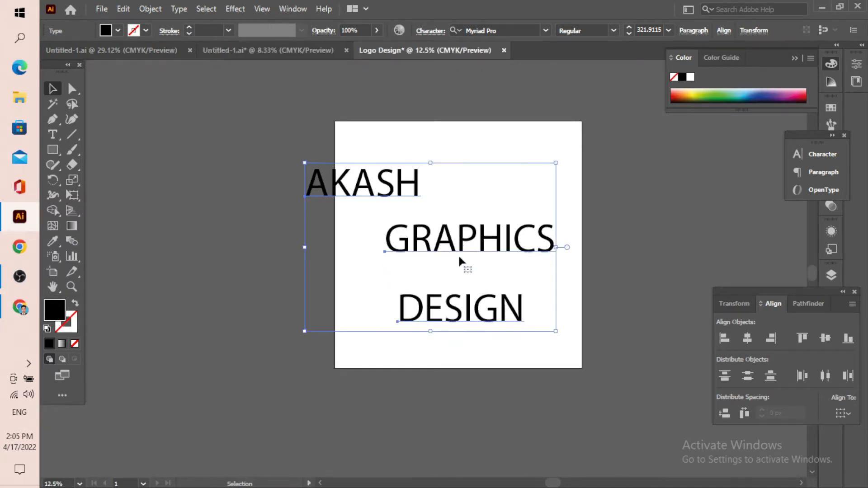
- Reposition the words on the artboard so the first word sits just above GRAPHICS, with DESIGN below them
left_click(475, 172)
left_click_drag(433, 183, 520, 203)
left_click_drag(503, 259, 496, 277)
left_click(593, 166)
- Set the font of all three words to Tw Cen MT Condensed Bold
left_click_drag(525, 152, 476, 368)
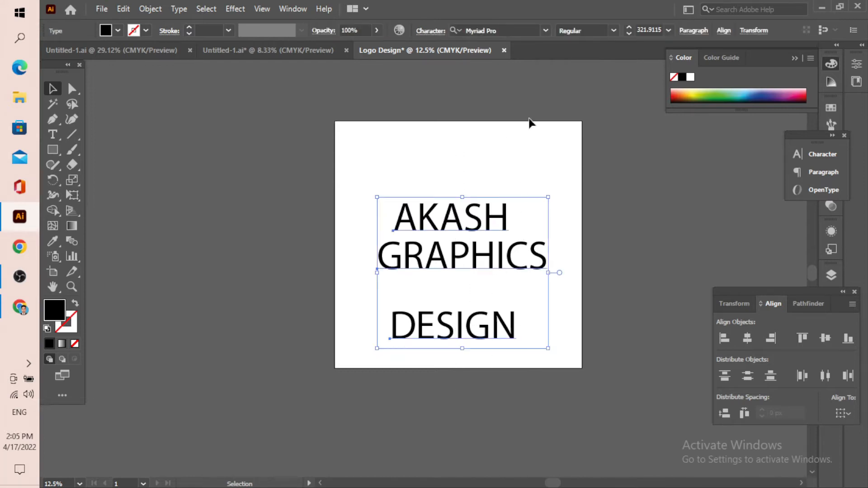
left_click(493, 30)
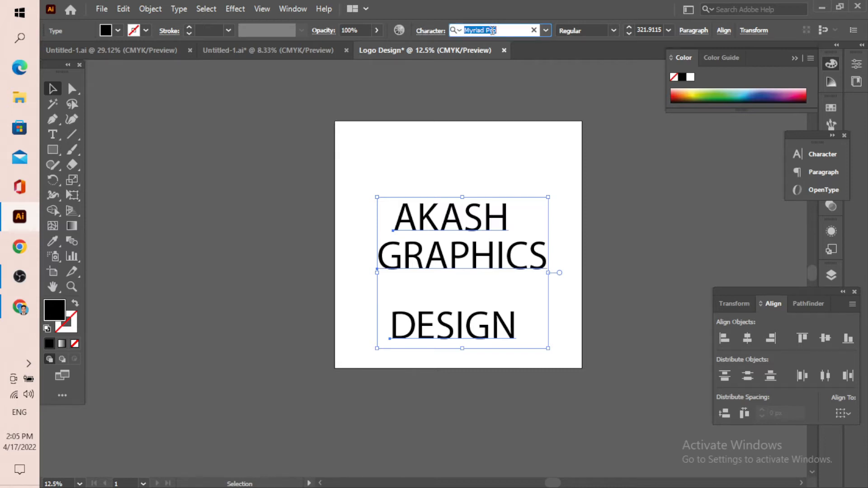
type("tw")
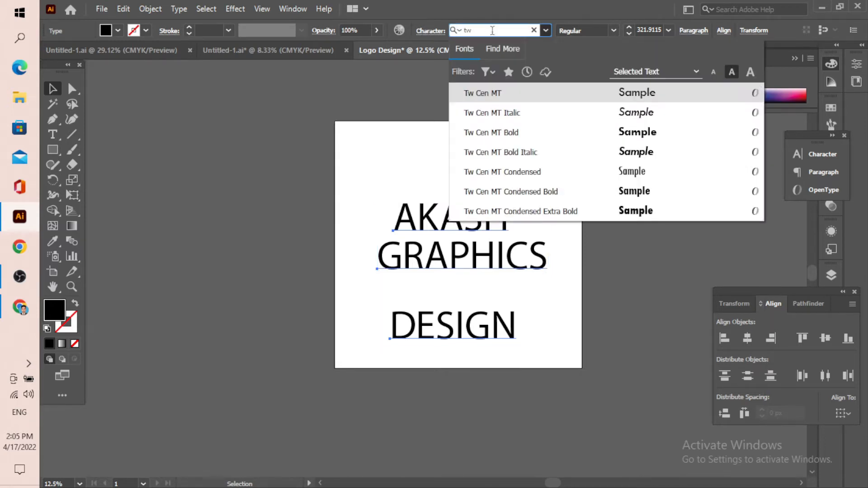
type(" cm")
type("t")
key("BackSpace")
key("BackSpace")
key("BackSpace")
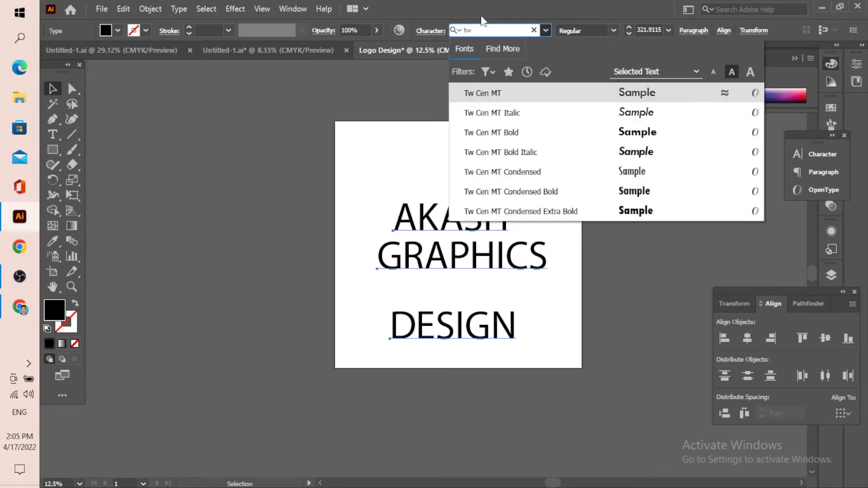
left_click(556, 201)
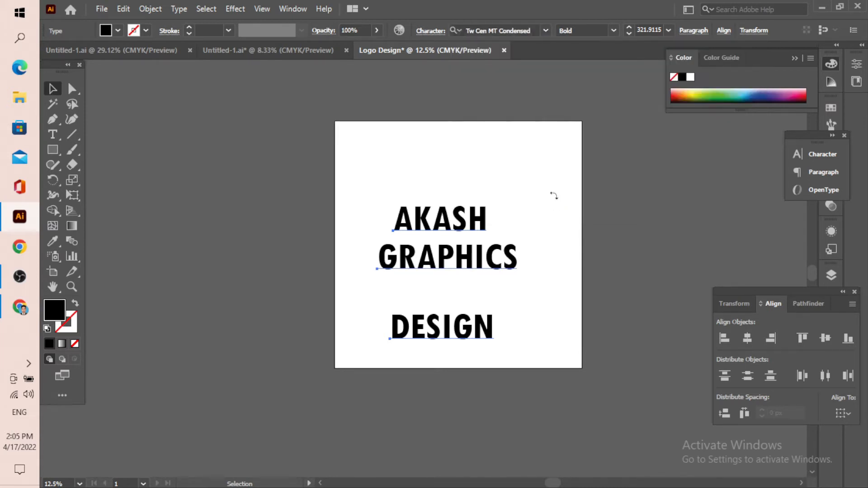
left_click(562, 192)
left_click(454, 319)
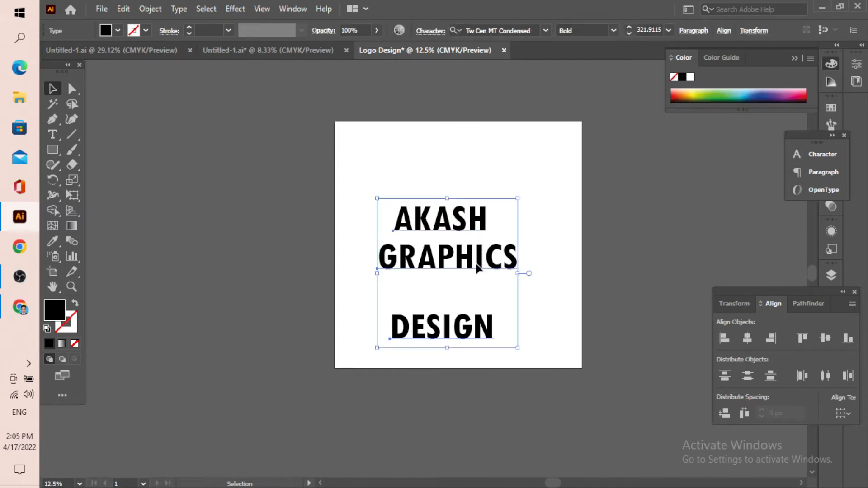
left_click(539, 140)
- Widen the letter tracking of the first word above GRAPHICS
scroll(453, 221, "up", 2)
left_click(445, 205)
left_click(483, 201)
left_click(472, 221)
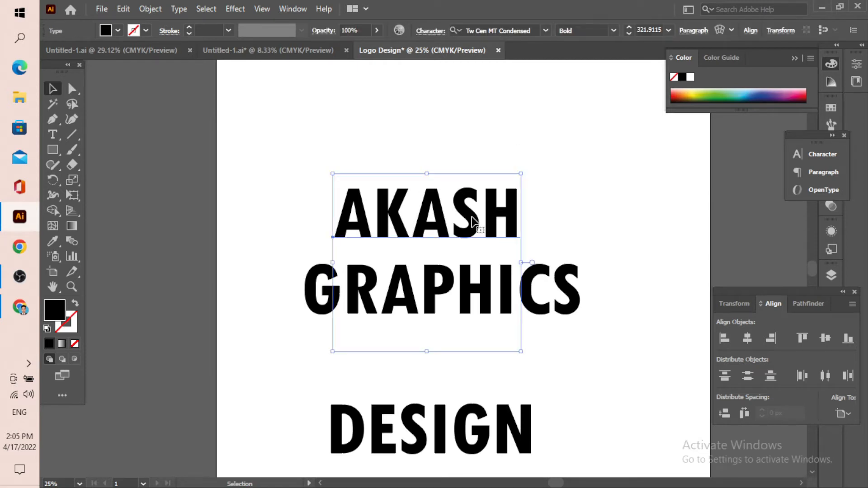
key("alt+Right")
key("alt+Right")
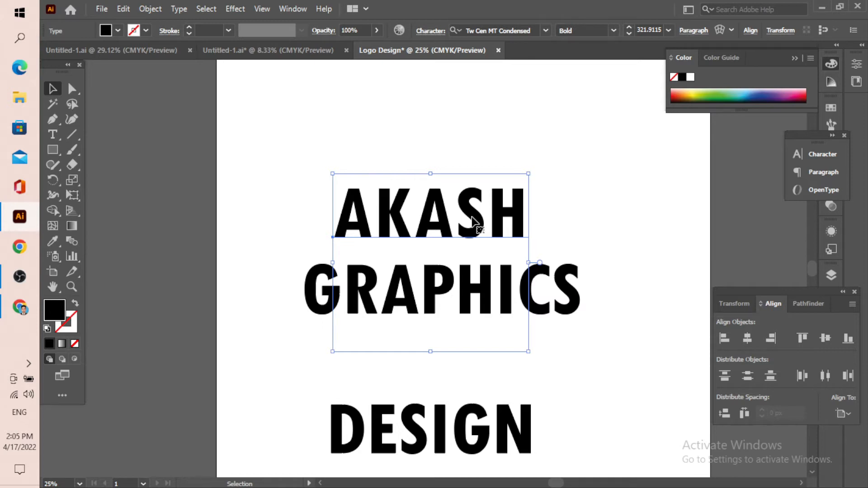
key("alt+Right")
key("alt+Right")
- Convert all three words to outlines
left_click_drag(568, 125, 459, 455)
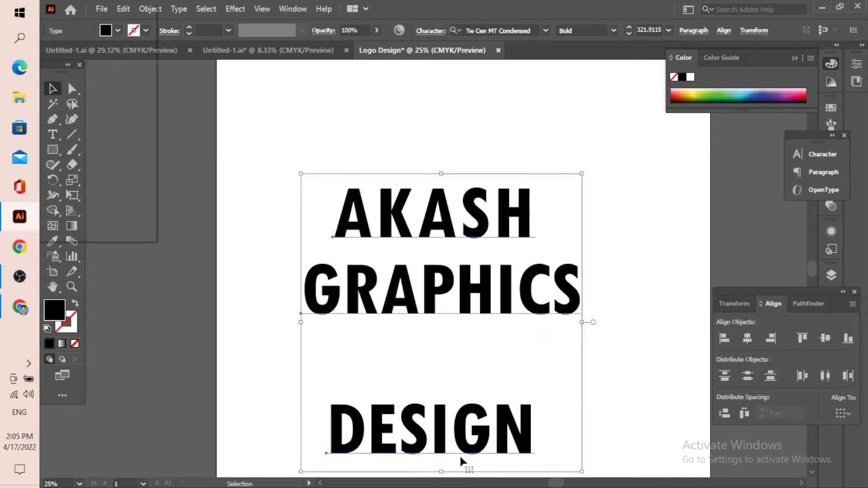
right_click(448, 292)
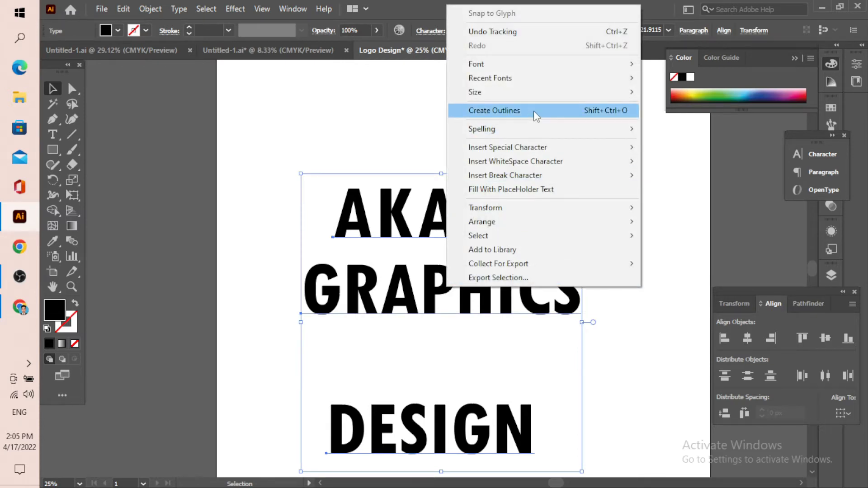
left_click(536, 116)
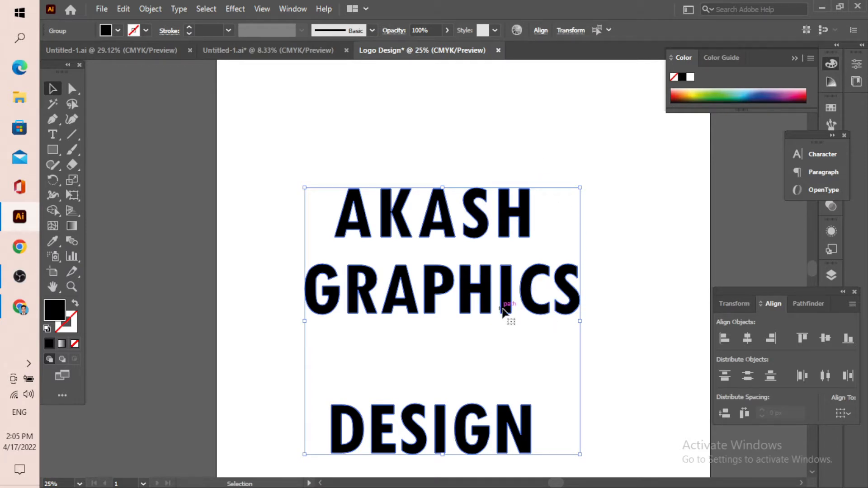
left_click(614, 219)
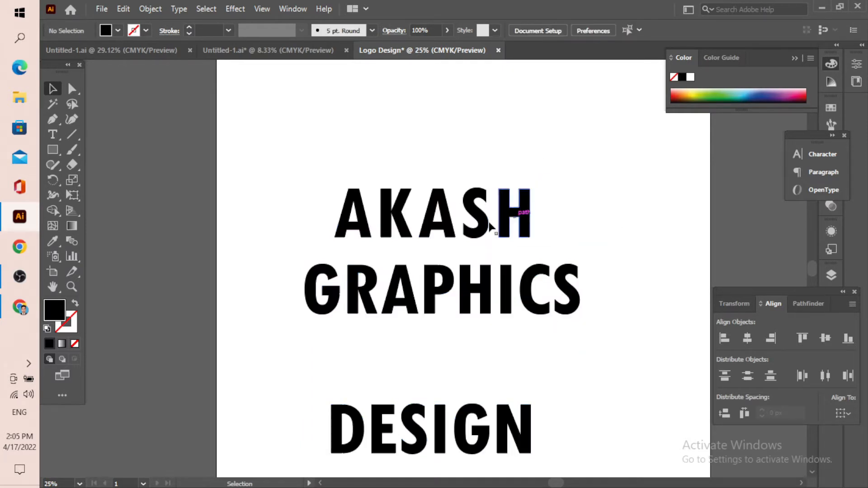
- Move the first word up, farther above GRAPHICS, and stretch it horizontally so its letters become wider
left_click_drag(475, 227, 462, 183)
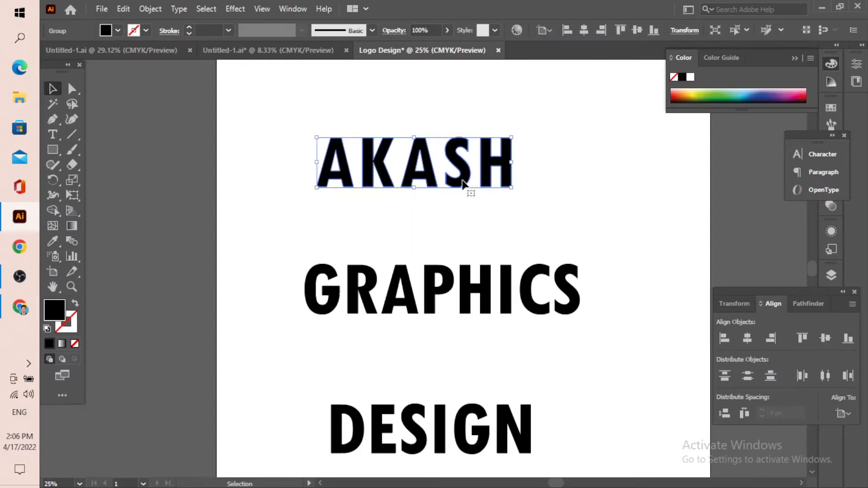
scroll(462, 183, "down", 2)
scroll(462, 183, "up", 3)
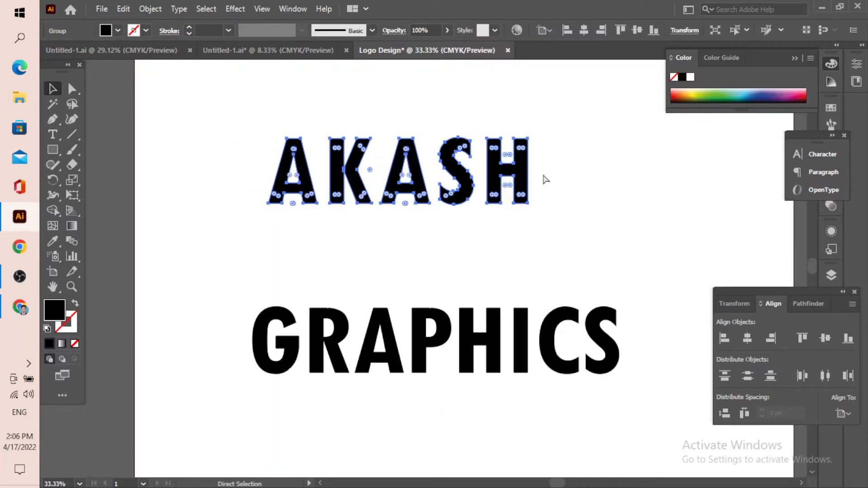
key("v")
key("ctrl+t")
left_click_drag(529, 171, 476, 176)
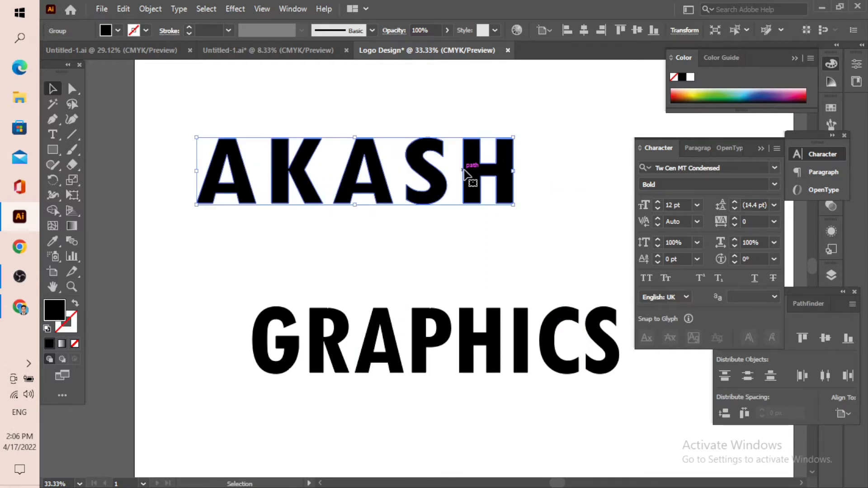
left_click(532, 199)
scroll(470, 181, "down", 1)
left_click(466, 179)
scroll(466, 179, "up", 1)
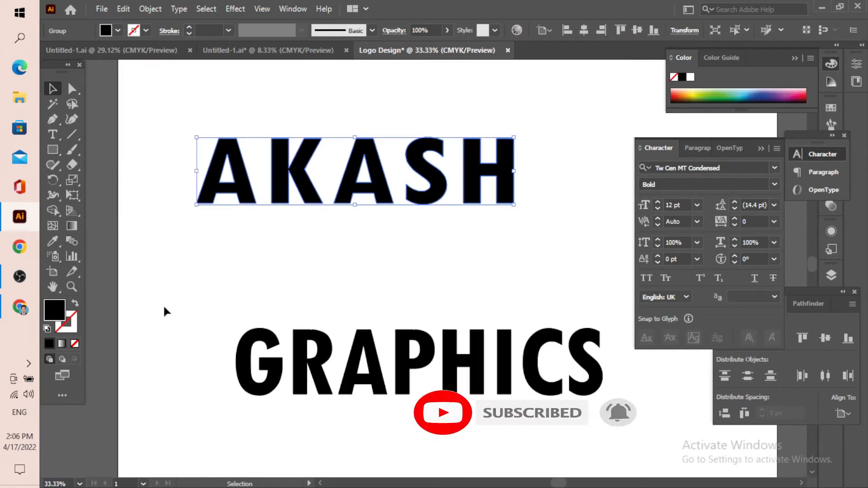
left_click(20, 277)
left_click(19, 277)
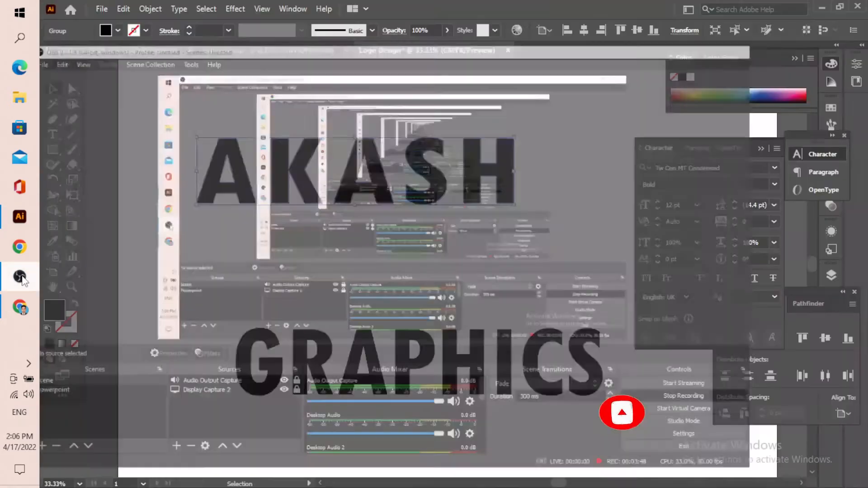
left_click(543, 235)
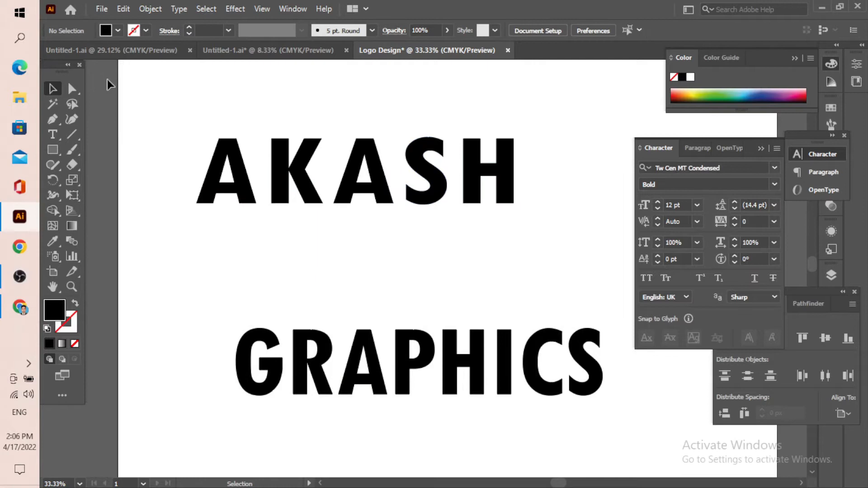
- Use Direct Selection to extend both legs of the first word's H straight down by about 102 px
left_click(75, 90)
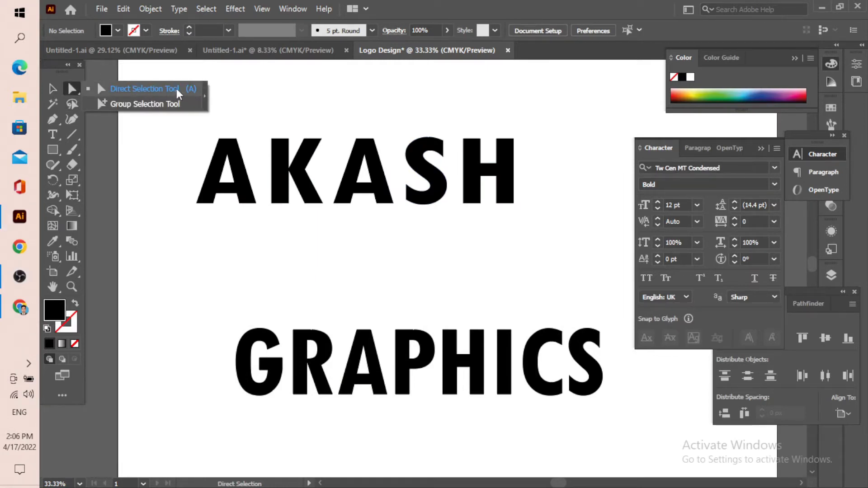
left_click(192, 89)
left_click_drag(456, 196, 458, 263)
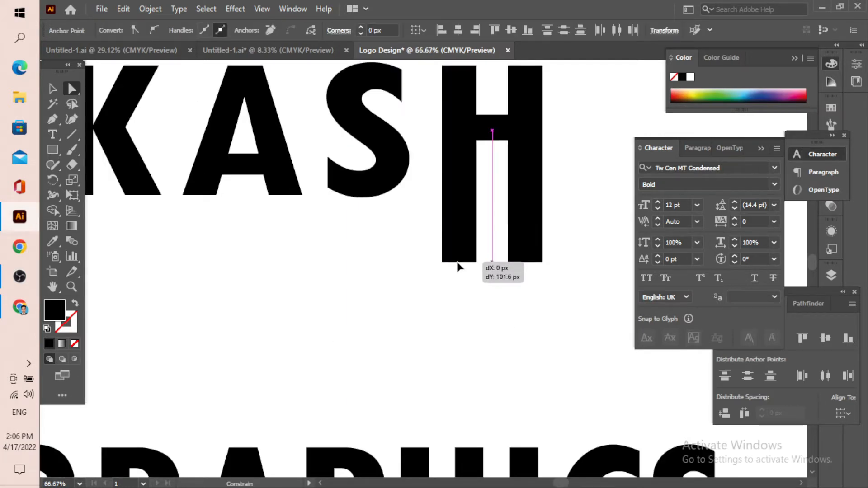
left_click(502, 314)
scroll(472, 290, "down", 2)
scroll(465, 274, "up", 1)
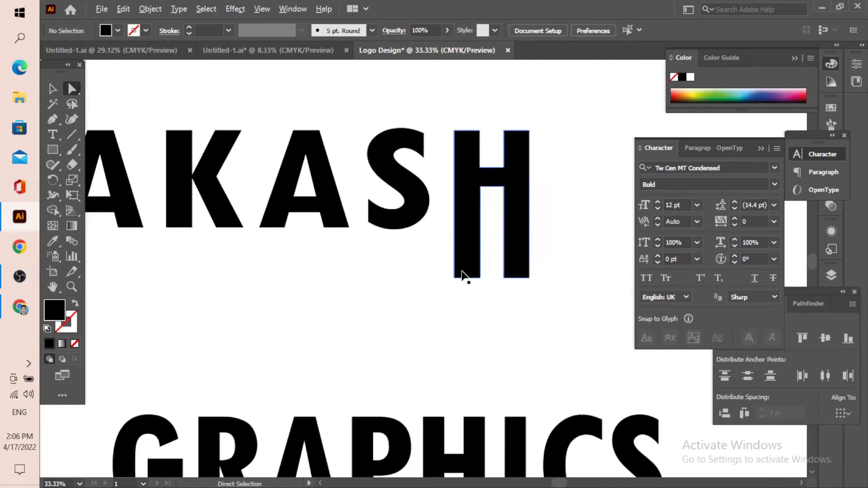
- Draw a black rectangle at the foot of the H's left leg and stretch it leftward into a bar beneath the S
left_click(53, 149)
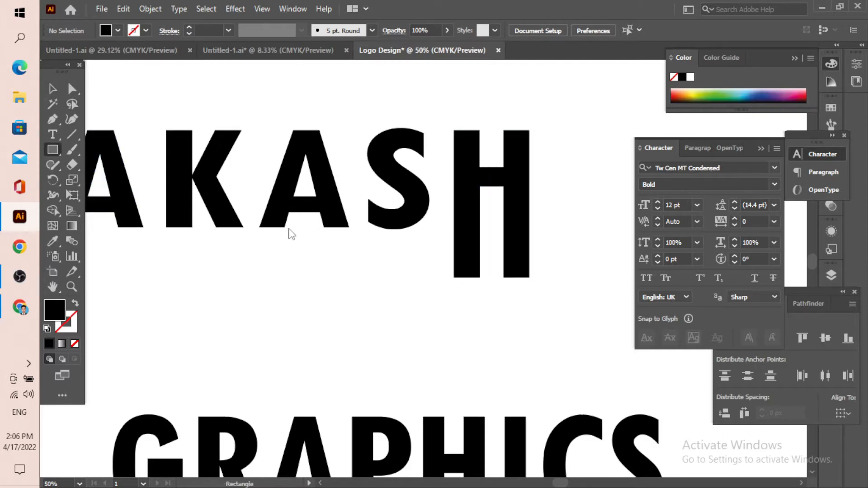
scroll(454, 253, "down", 1)
scroll(467, 237, "up", 3)
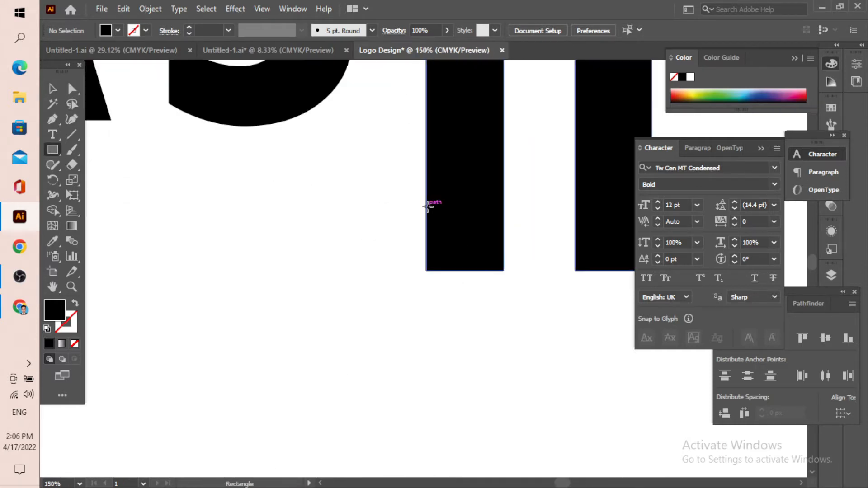
left_click_drag(428, 204, 503, 275)
key("v")
left_click(413, 247)
left_click(466, 251)
left_click_drag(428, 238, 210, 266)
left_click(443, 312)
key("ctrl+minus")
key("ctrl+minus")
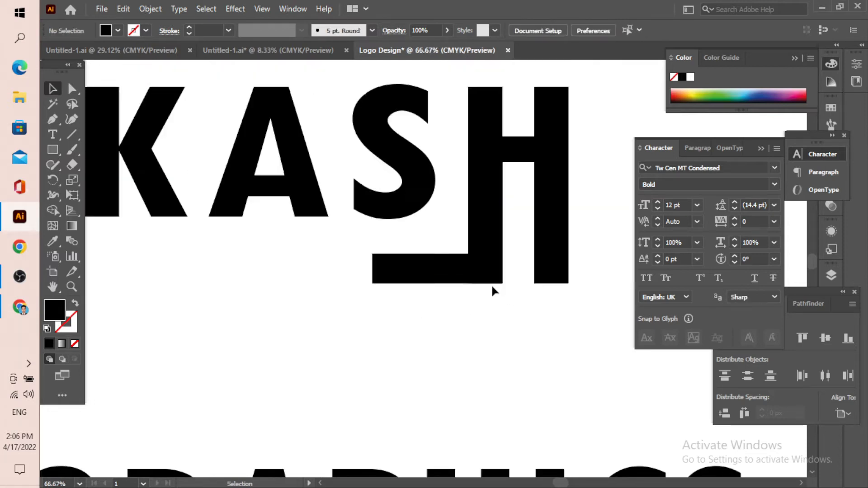
- Thicken the horizontal bar slightly by raising its upper edge
scroll(483, 287, "up", 4)
left_click(432, 267)
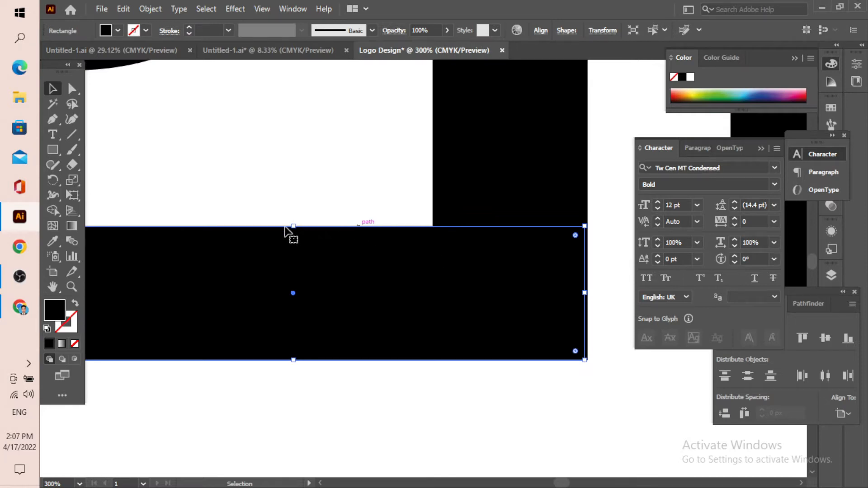
left_click_drag(287, 226, 293, 218)
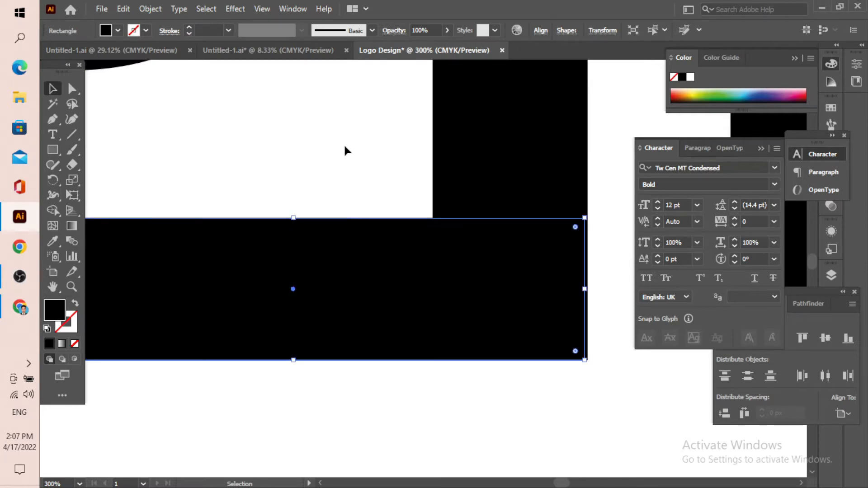
left_click(389, 181)
scroll(442, 218, "down", 4)
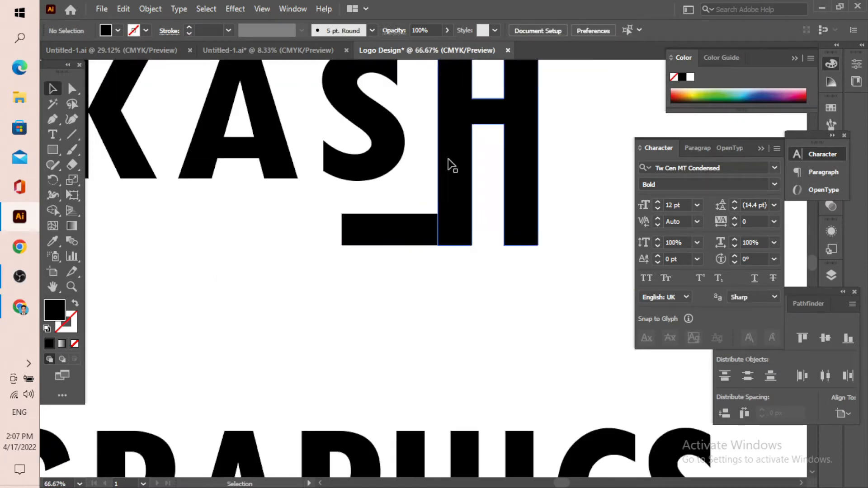
- Move the horizontal bar up the H's left leg, closer to the underside of the S
left_click(450, 167)
scroll(494, 212, "down", 1)
left_click(535, 236)
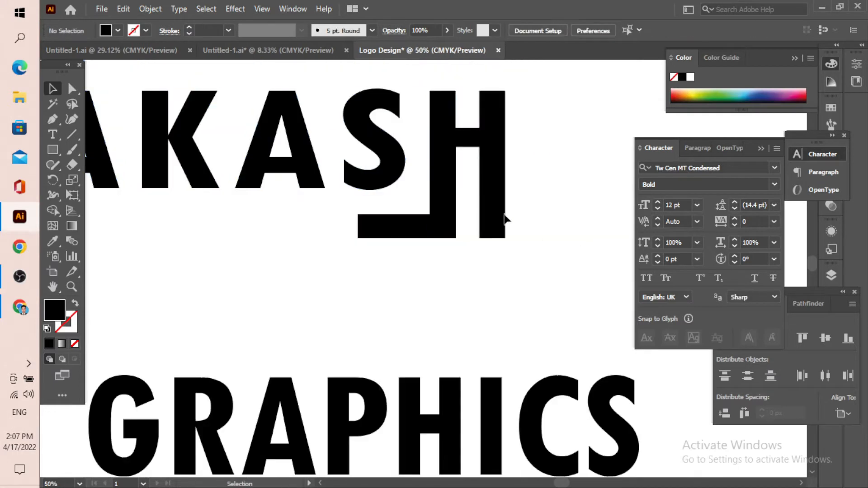
left_click(450, 185)
scroll(441, 223, "up", 2)
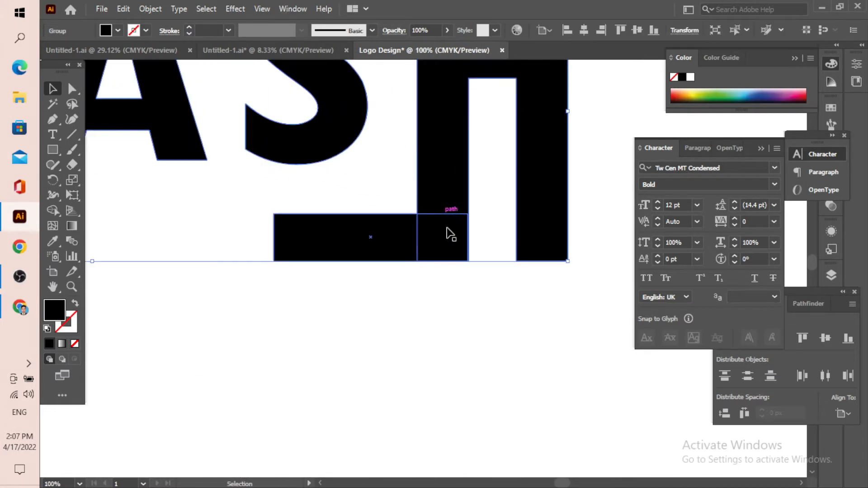
left_click(361, 244)
left_click_drag(362, 244, 363, 216)
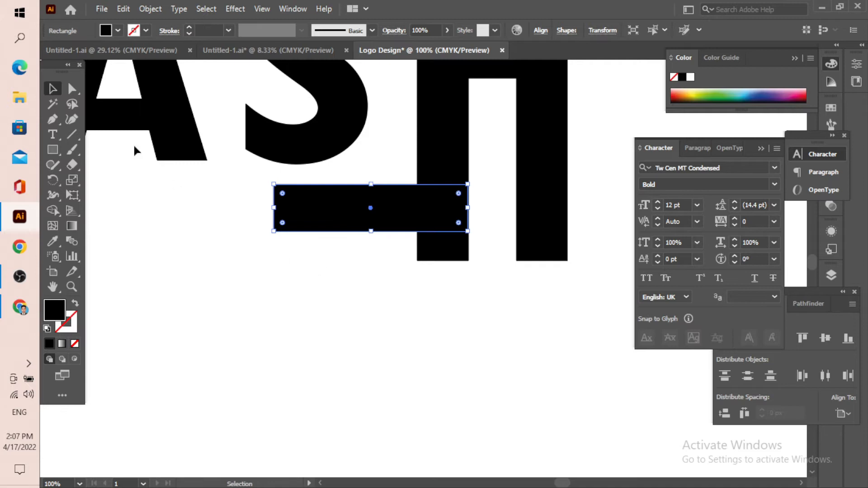
- Shorten both legs of the H slightly by raising their lower anchor points
left_click(72, 88)
left_click_drag(602, 296, 399, 249)
scroll(473, 249, "up", 1)
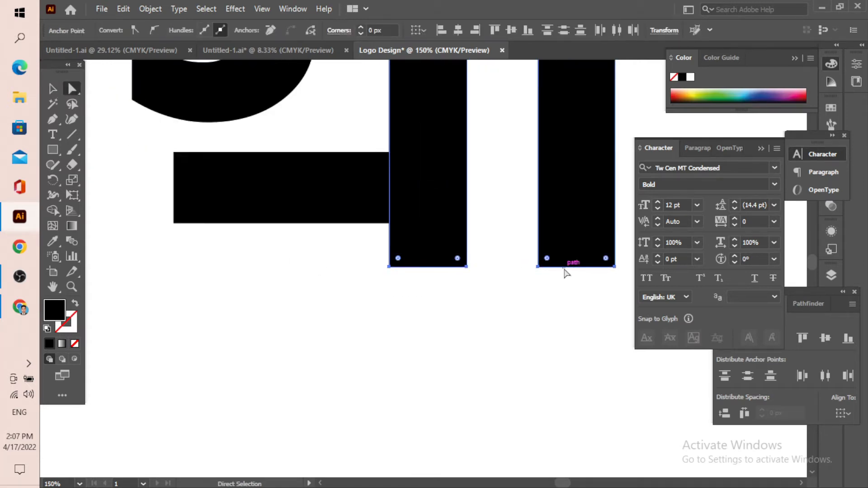
left_click_drag(566, 268, 563, 256)
scroll(495, 254, "down", 3)
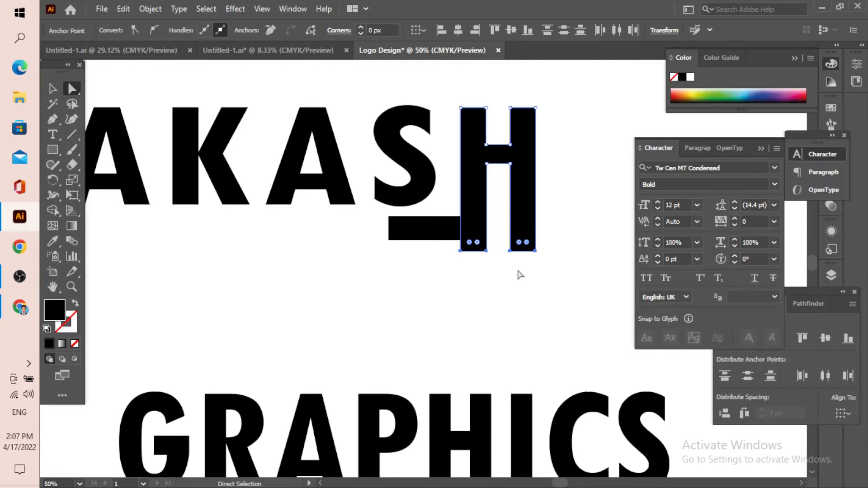
- Raise the lower ends of both H legs a little more, closer to the bar's lower edge
scroll(494, 259, "up", 2)
scroll(495, 262, "up", 1)
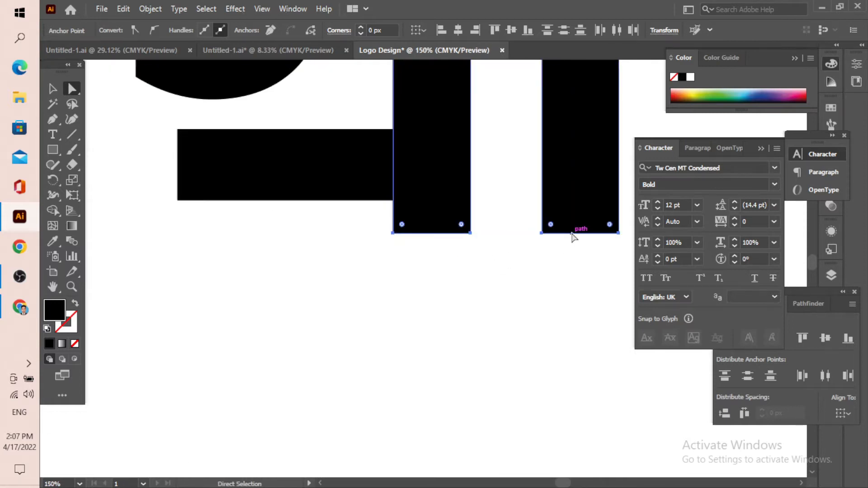
left_click_drag(572, 238, 572, 231)
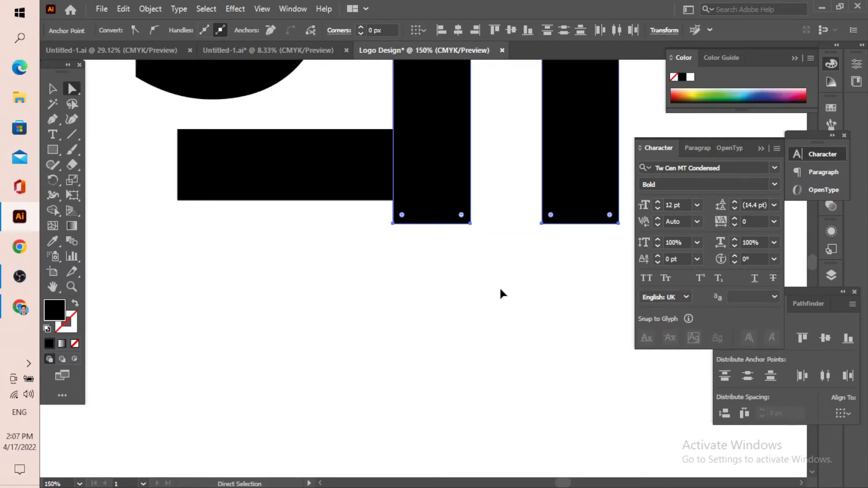
- Align the horizontal bar's lower edge with the lower ends of the H's legs
scroll(501, 292, "down", 2)
left_click(53, 89)
left_click(461, 282)
left_click_drag(490, 296, 436, 233)
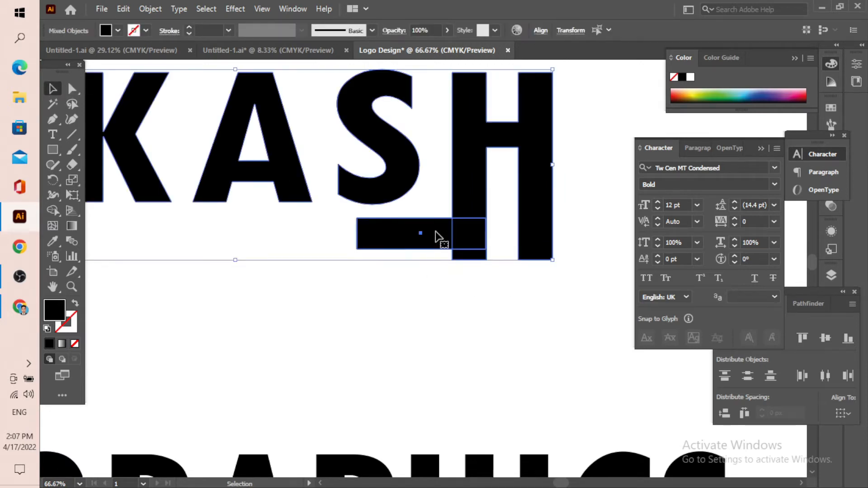
left_click(849, 338)
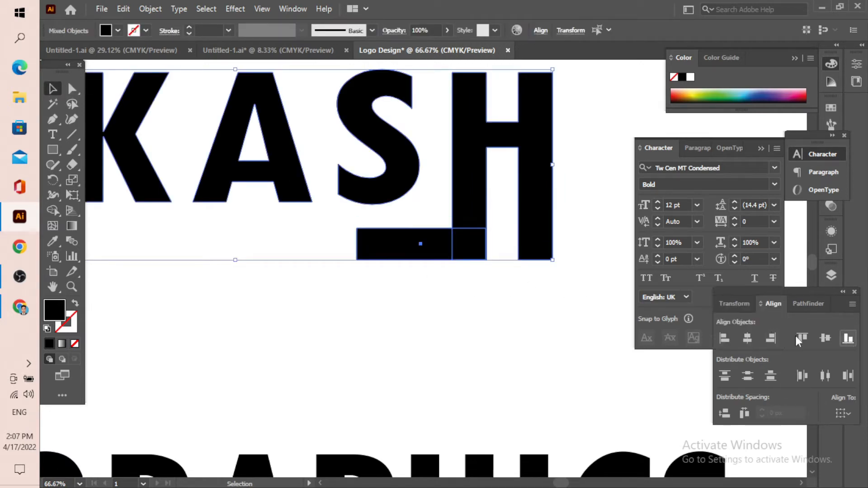
left_click(507, 335)
- Extend the bar leftward beneath the whole first word to the first A's left edge, about 861 px wide
left_click(403, 256)
scroll(415, 259, "down", 1)
scroll(415, 259, "down", 1)
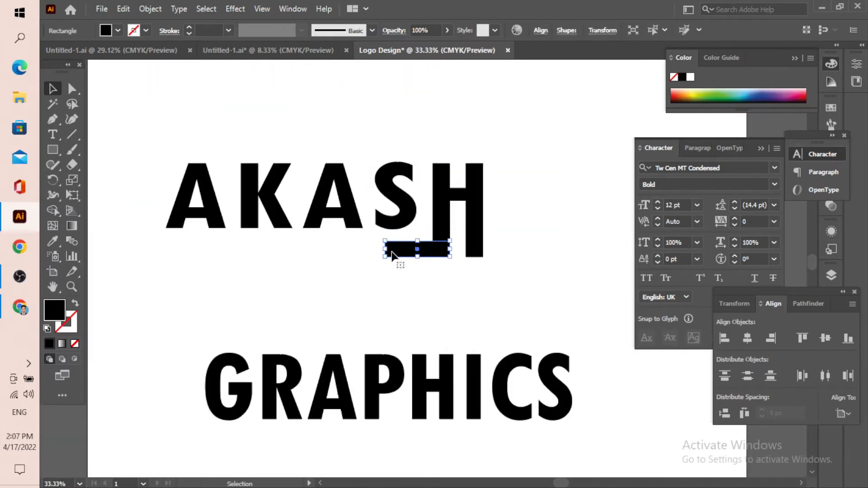
scroll(409, 306, "up", 1)
left_click_drag(409, 306, 464, 249)
left_click_drag(429, 209, 364, 214)
left_click_drag(314, 215, 212, 217)
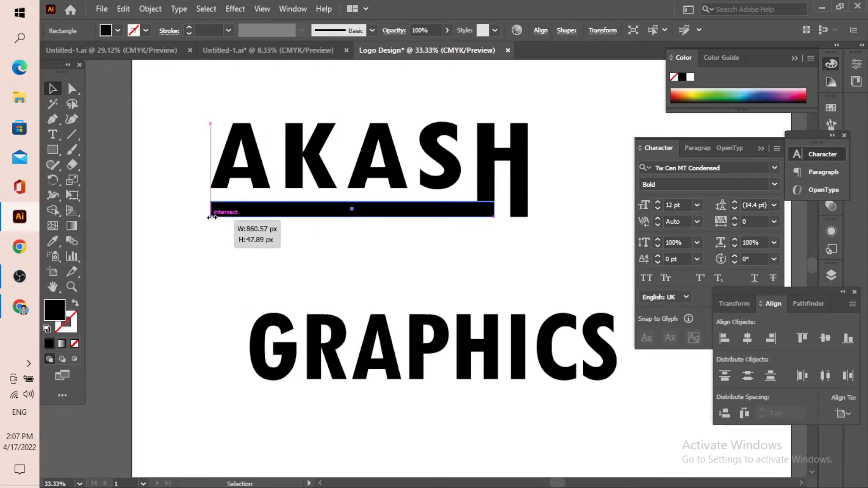
left_click_drag(212, 217, 211, 218)
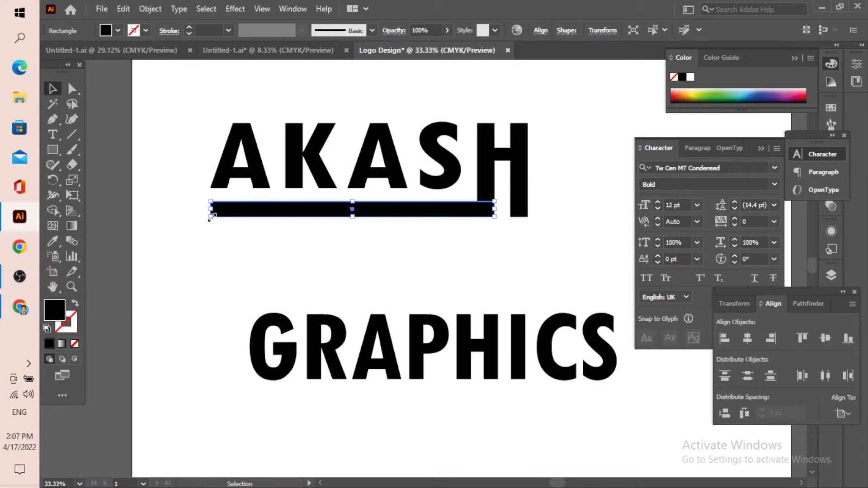
left_click(476, 270)
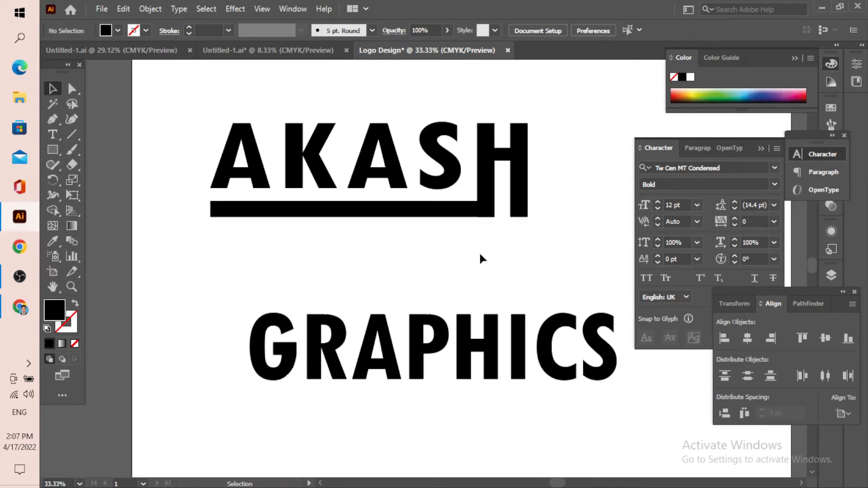
- Lengthen only the H's right leg by pulling its lower anchor points well below the bar
scroll(480, 257, "down", 1)
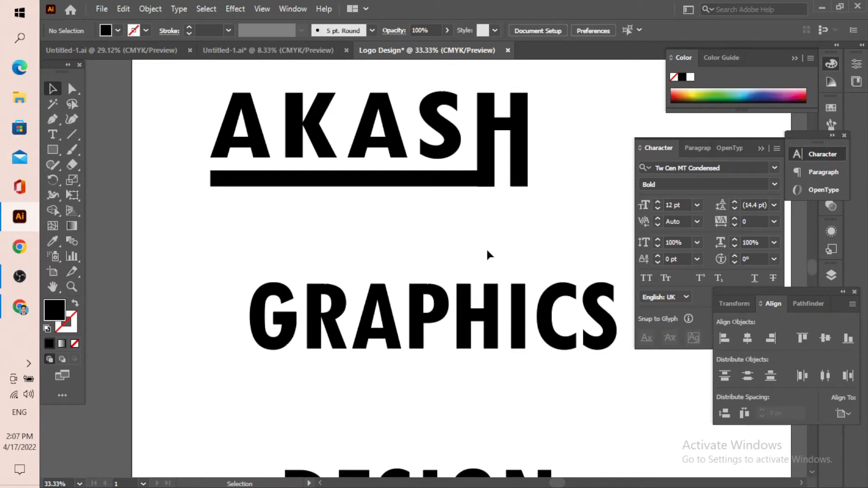
left_click(72, 89)
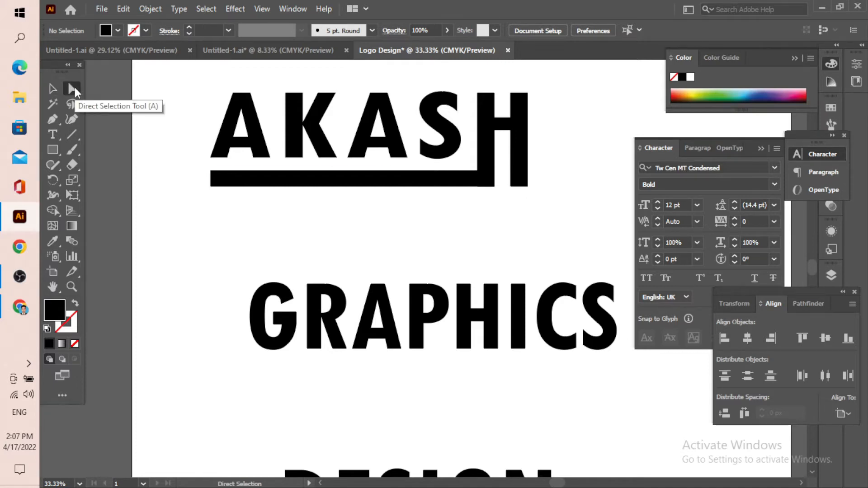
scroll(535, 192, "up", 2)
left_click_drag(564, 202, 488, 171)
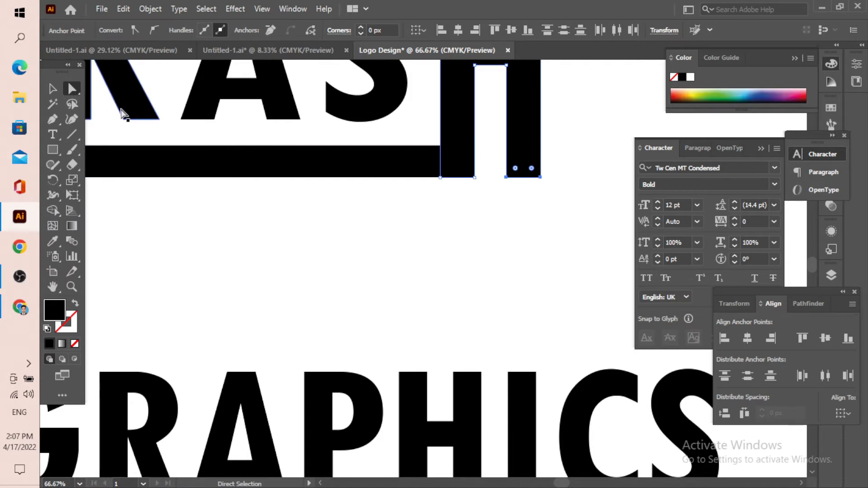
left_click_drag(522, 176, 519, 279)
key("ctrl+minus")
key("ctrl+minus")
scroll(532, 277, "down", 2)
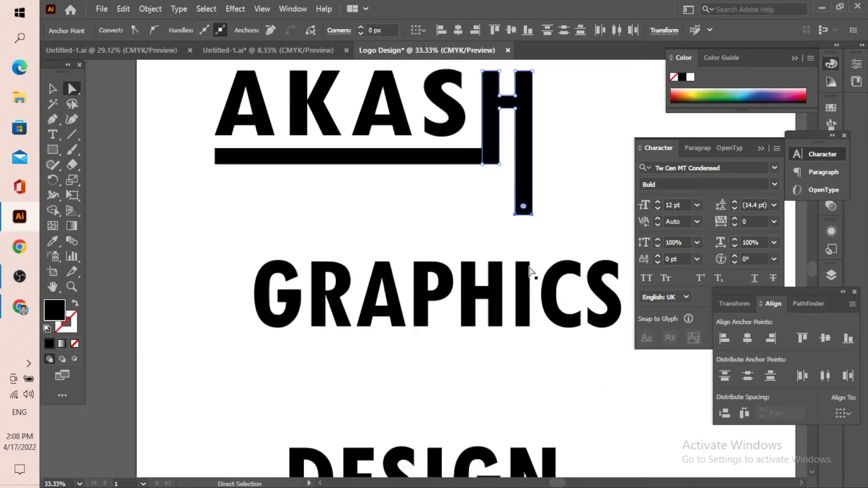
left_click(51, 91)
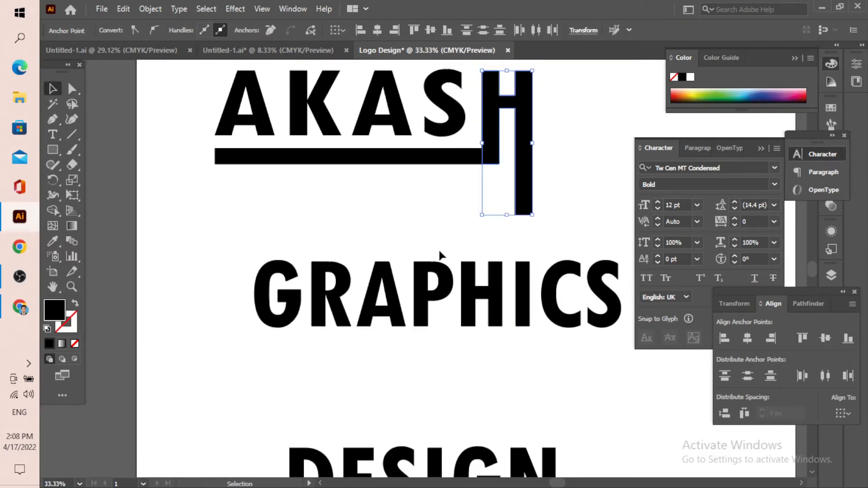
left_click(494, 234)
- Scale down GRAPHICS and place it just under the bar, fitting its width up to the H's left leg
left_click(549, 297)
left_click_drag(549, 298, 504, 289)
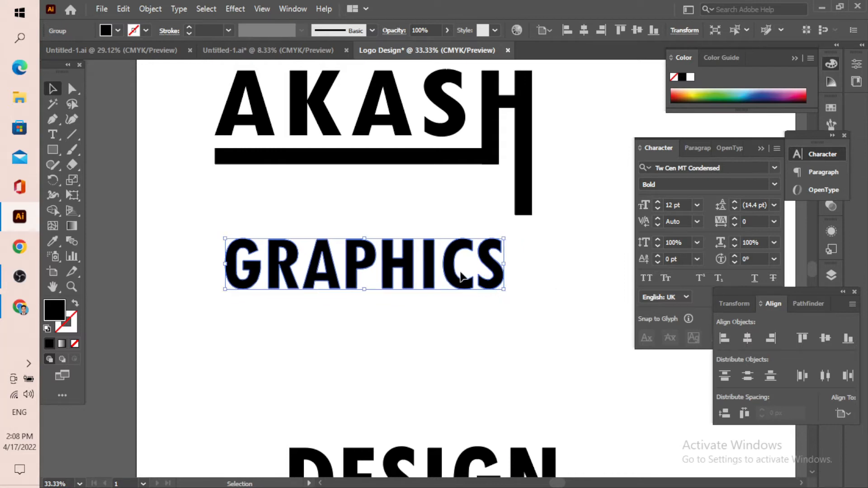
left_click_drag(449, 262, 433, 200)
scroll(472, 222, "up", 1)
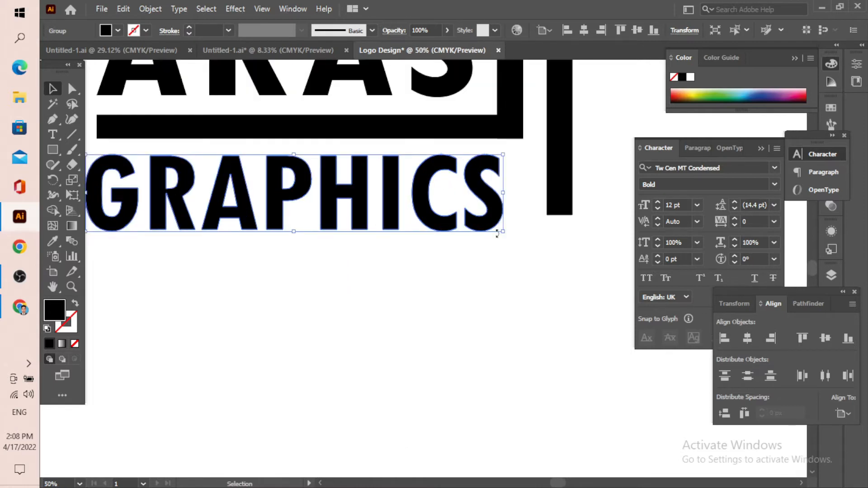
left_click_drag(503, 231, 517, 238)
left_click(488, 311)
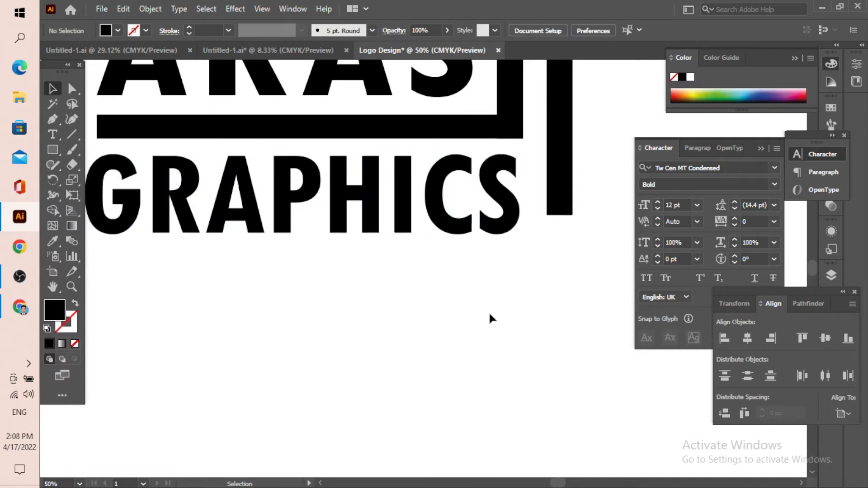
- Align the left edges of the first word, the bar and GRAPHICS
scroll(490, 311, "down", 1)
scroll(500, 285, "down", 1)
scroll(359, 186, "up", 2)
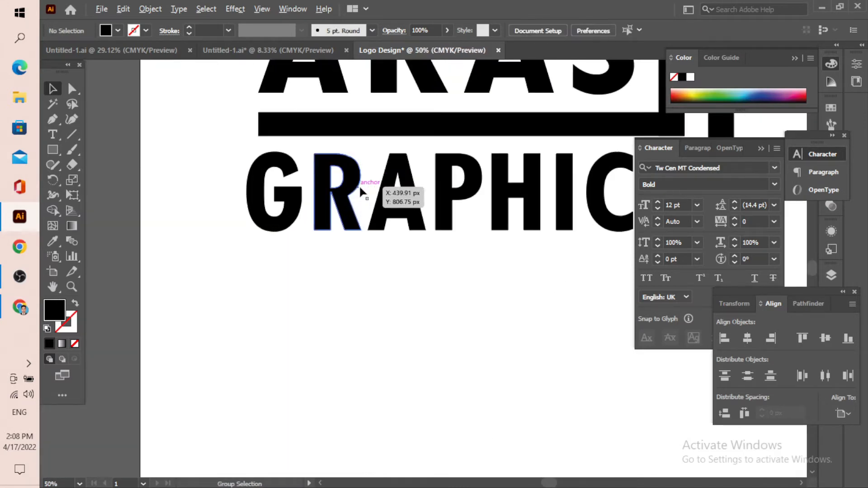
scroll(346, 203, "down", 1)
left_click_drag(365, 261, 365, 261)
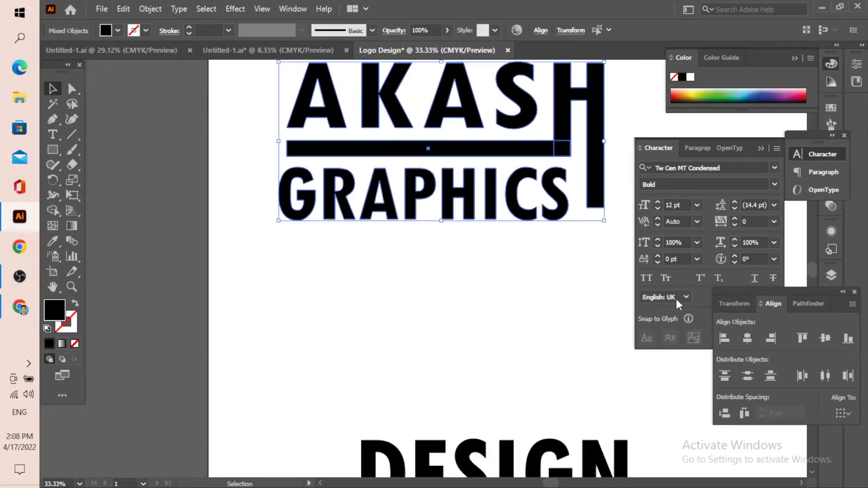
left_click(723, 342)
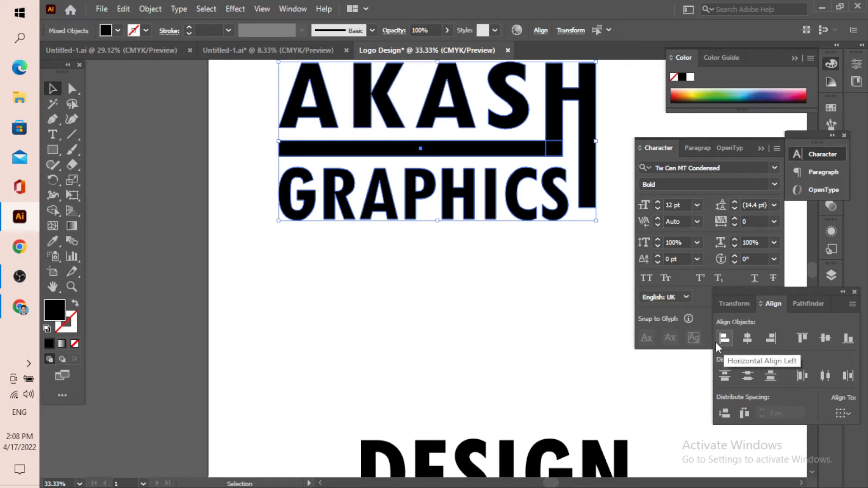
left_click(566, 337)
- Place a copy of the horizontal bar directly beneath GRAPHICS, near the foot of the H's right leg
scroll(514, 209, "up", 1)
left_click(590, 209)
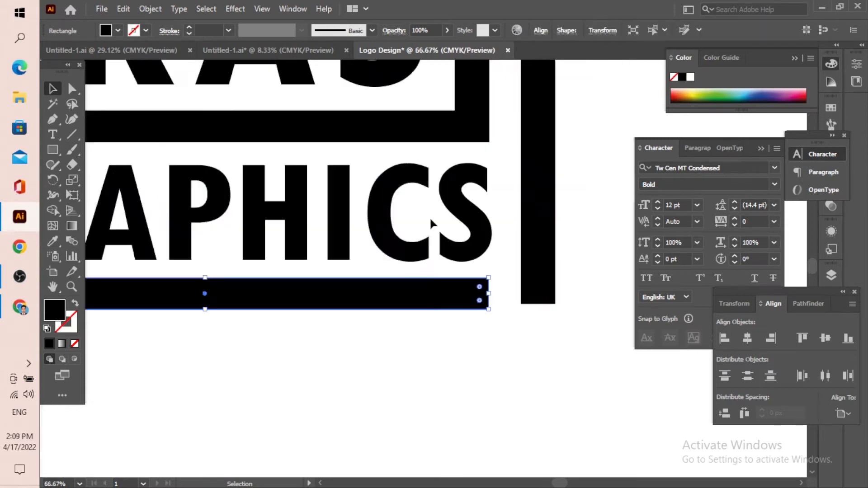
scroll(430, 227, "down", 4)
left_click_drag(434, 232, 447, 233)
scroll(383, 252, "up", 1)
scroll(349, 213, "up", 1)
scroll(450, 204, "up", 1)
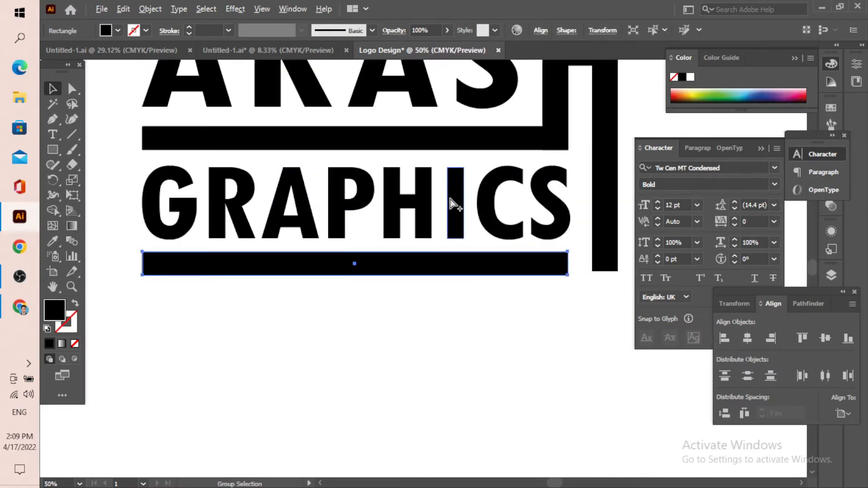
- Nudge GRAPHICS up slightly to even out its gaps between the two bars
left_click(494, 187)
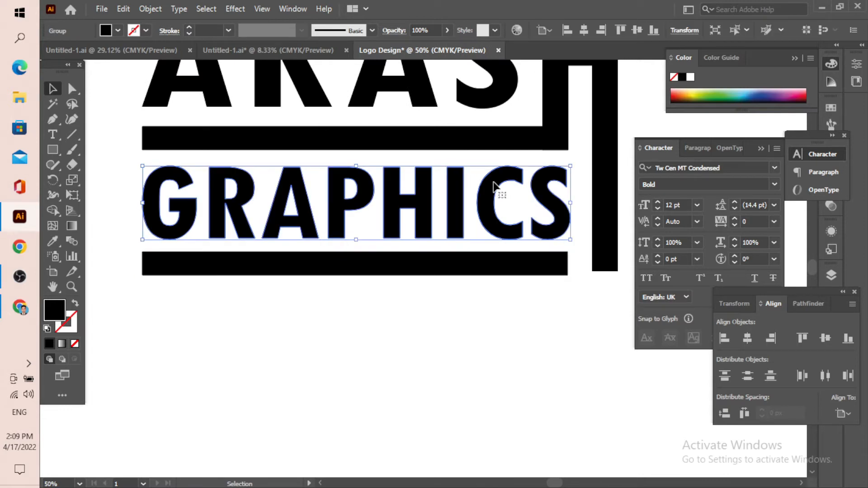
key("Up")
key("Up")
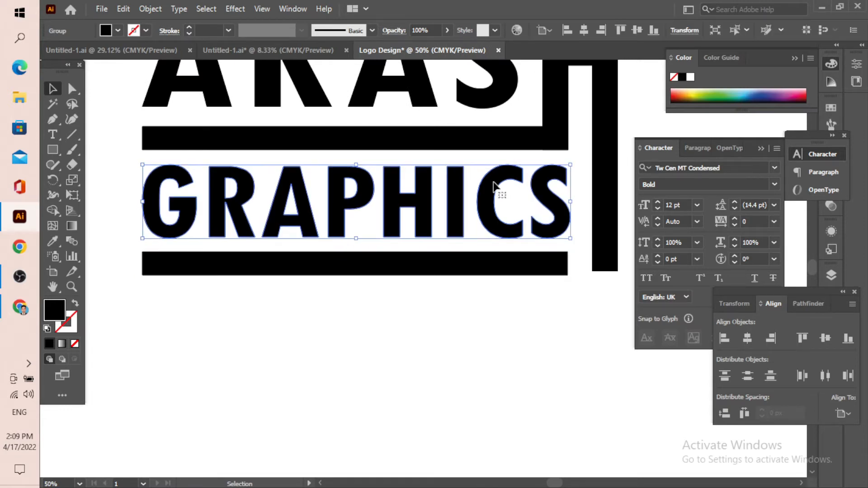
key("Up")
key("Up")
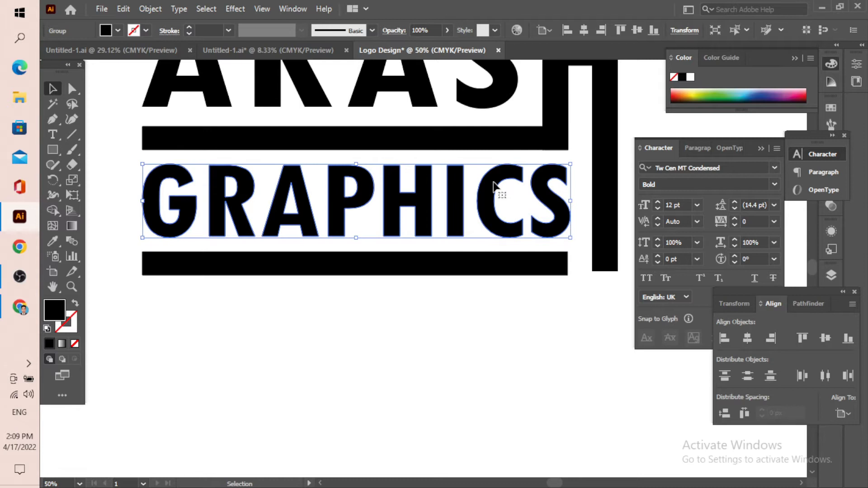
- Extend the lower bar rightward to the outer edge of the H's long right leg
left_click(567, 270)
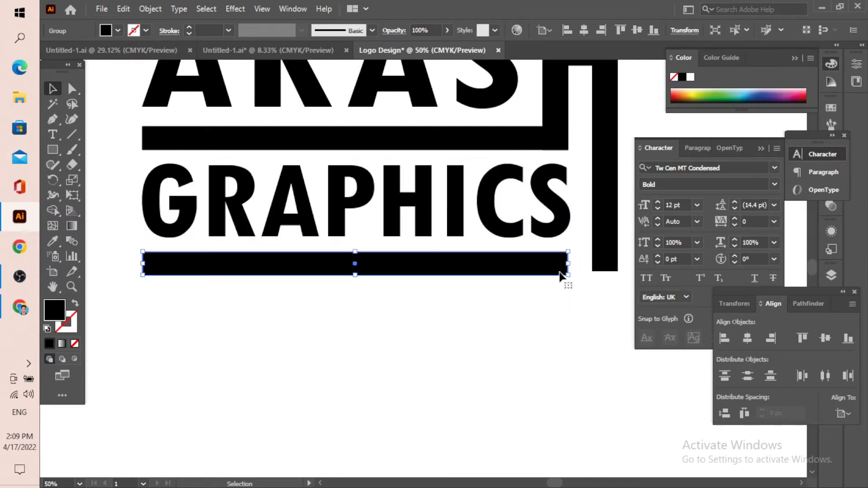
left_click_drag(568, 264, 614, 269)
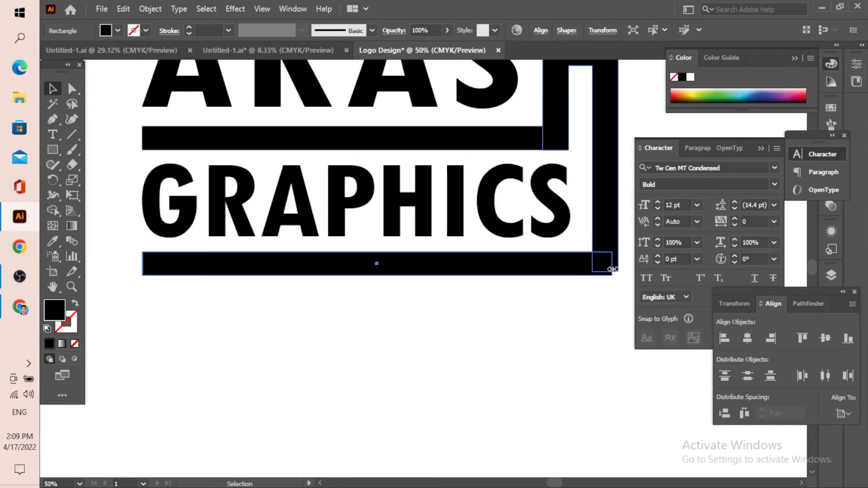
scroll(457, 310, "down", 2)
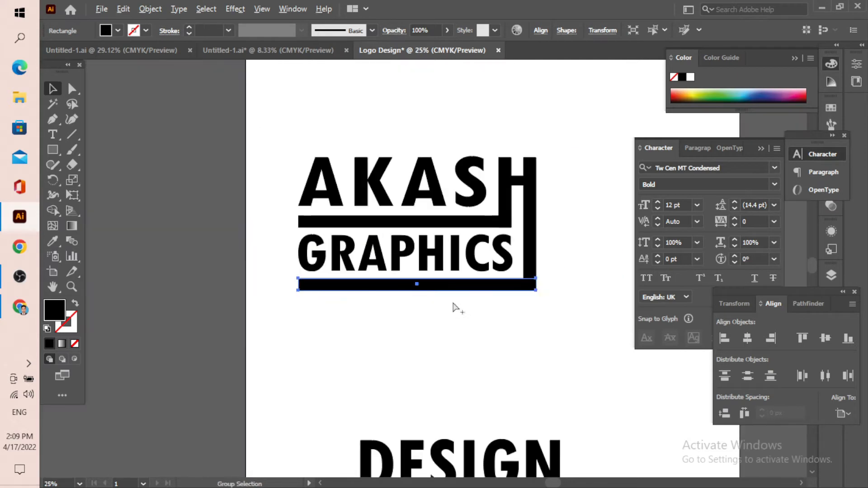
scroll(409, 282, "up", 2)
left_click(559, 346)
- Examine the joined lettering close up and against the whole artboard with the remaining word DESIGN
scroll(453, 293, "down", 3)
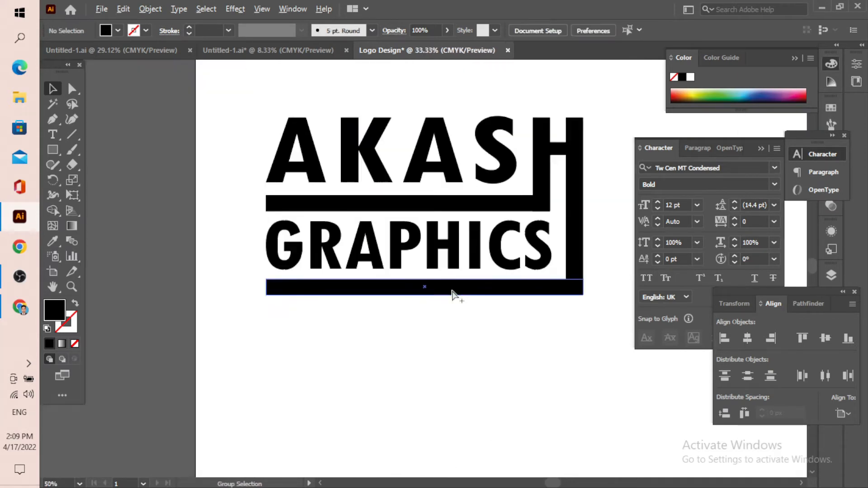
scroll(500, 297, "up", 2)
scroll(500, 297, "down", 4)
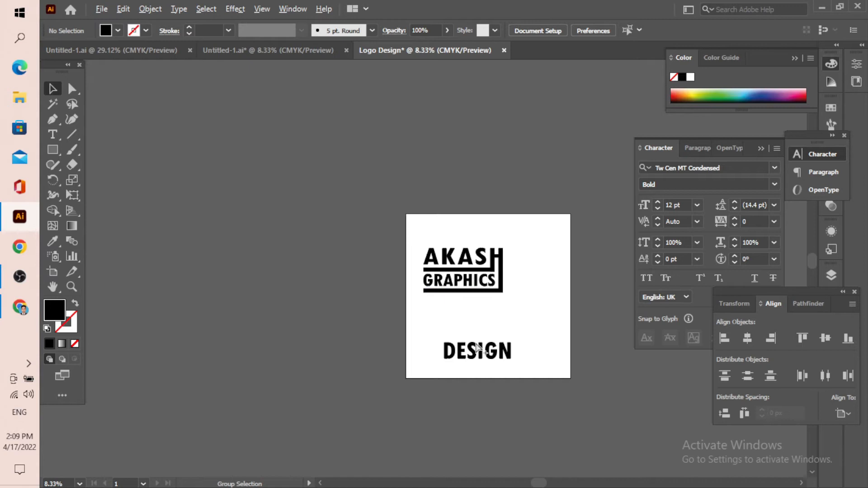
scroll(484, 266, "up", 1)
scroll(484, 266, "up", 3)
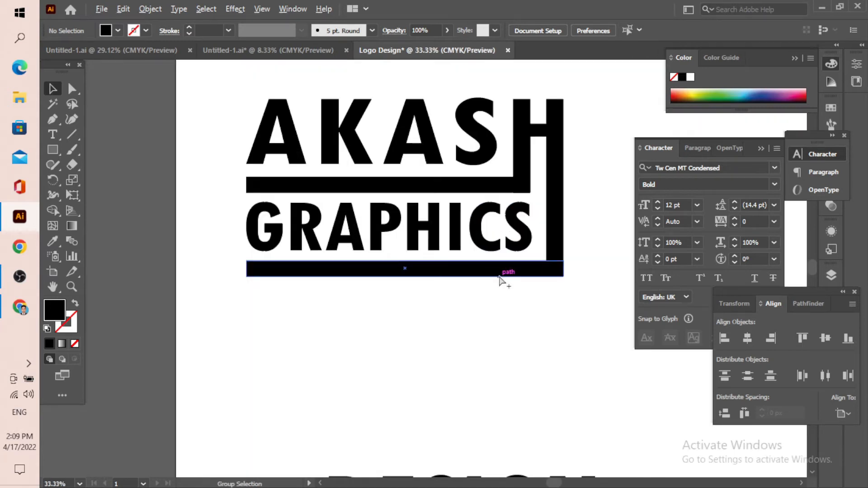
scroll(500, 281, "down", 2)
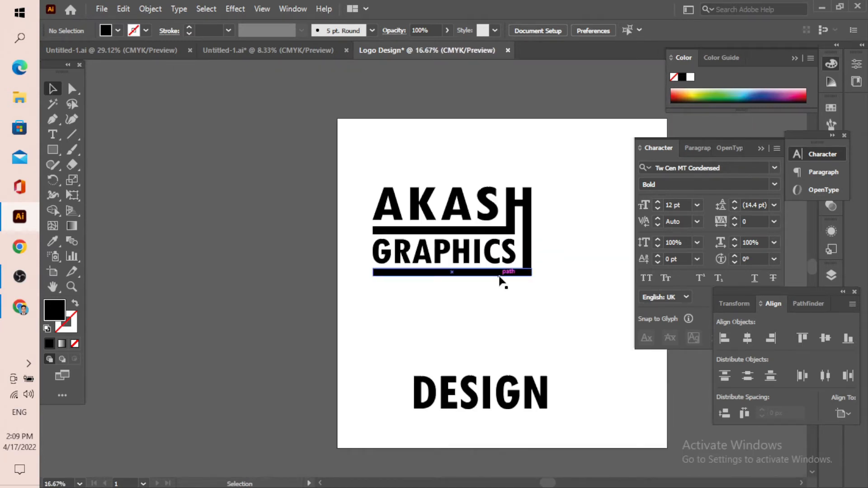
scroll(484, 274, "down", 2)
scroll(475, 281, "up", 1)
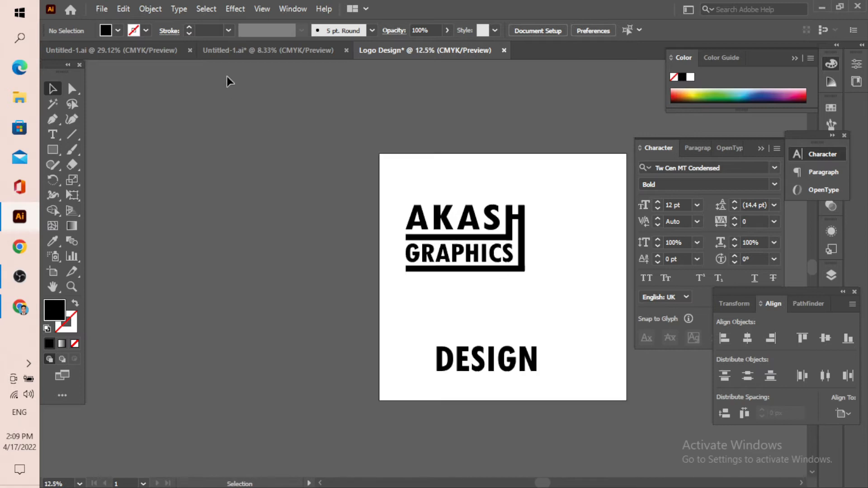
- Look through the other two open documents and examine the finished red and black version of the logo
left_click(234, 48)
scroll(333, 211, "down", 3)
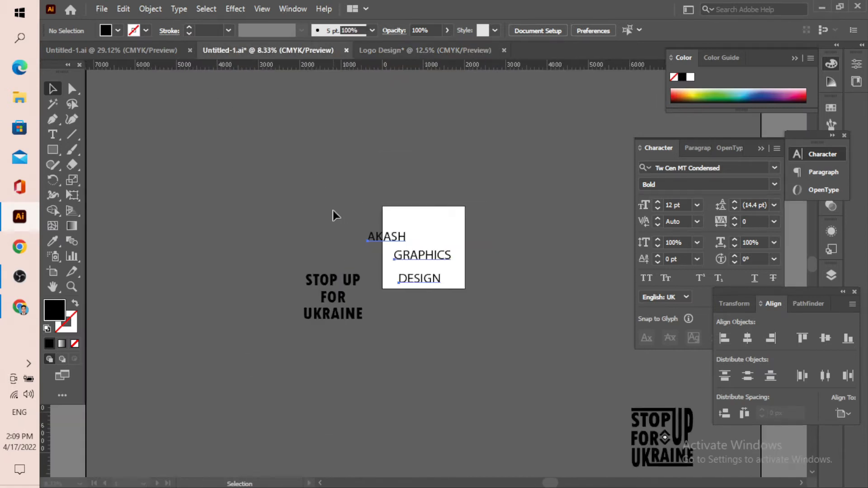
left_click(132, 51)
scroll(285, 171, "down", 5)
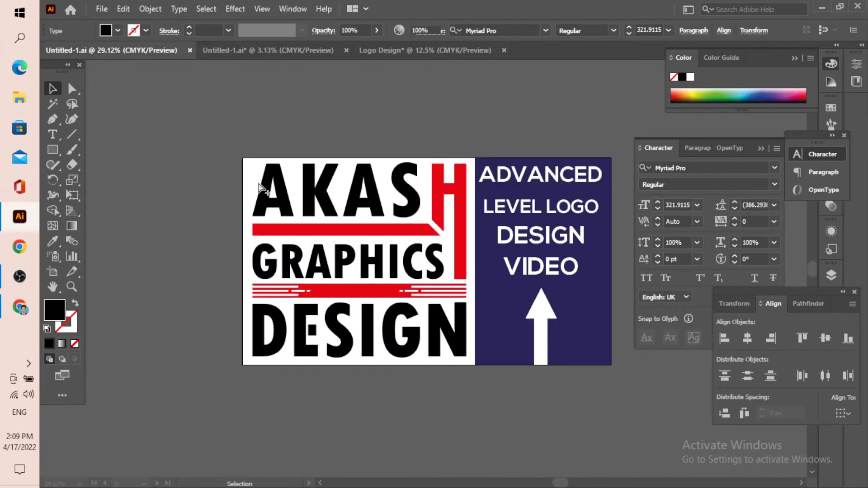
scroll(271, 165, "up", 4)
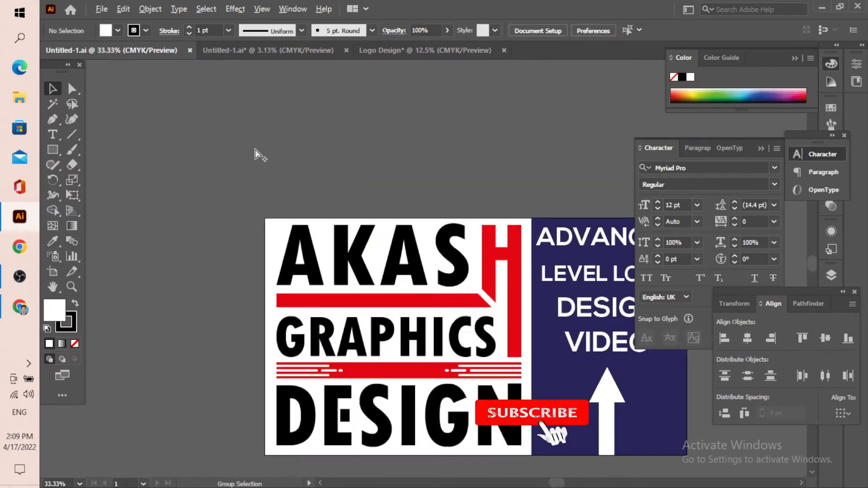
- Return to the Logo Design document and scale DESIGN up until it spans the full width of the lower bar
scroll(256, 149, "down", 1)
scroll(256, 150, "up", 1)
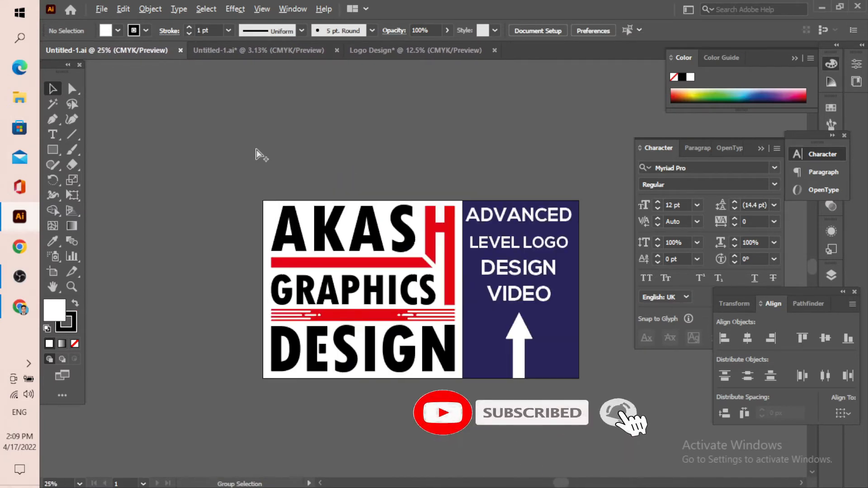
scroll(256, 149, "up", 2)
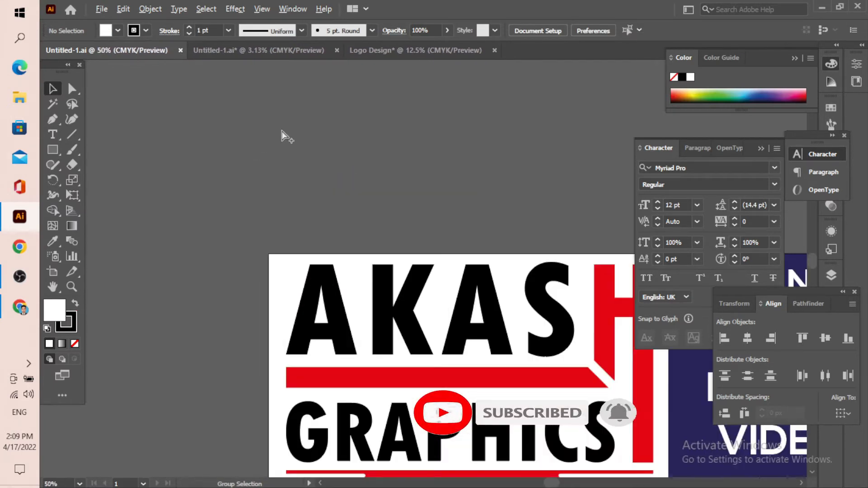
left_click(433, 50)
scroll(398, 226, "up", 2)
scroll(413, 273, "up", 1)
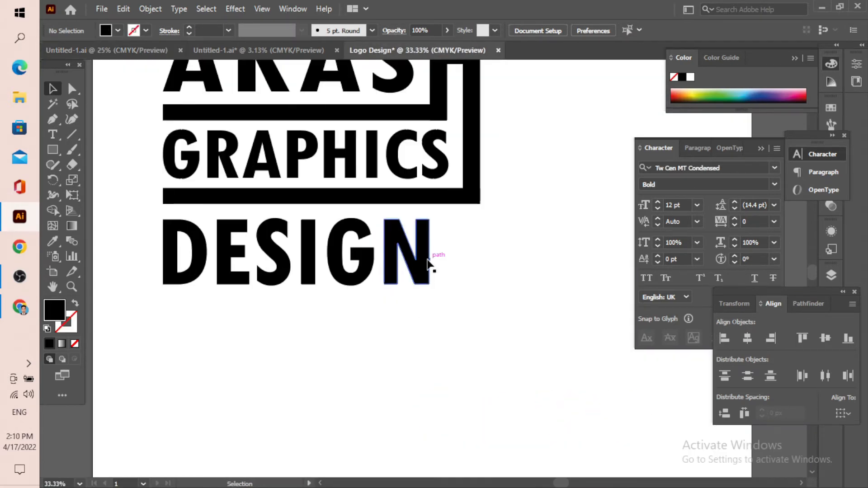
left_click(429, 254)
left_click_drag(433, 255, 480, 260)
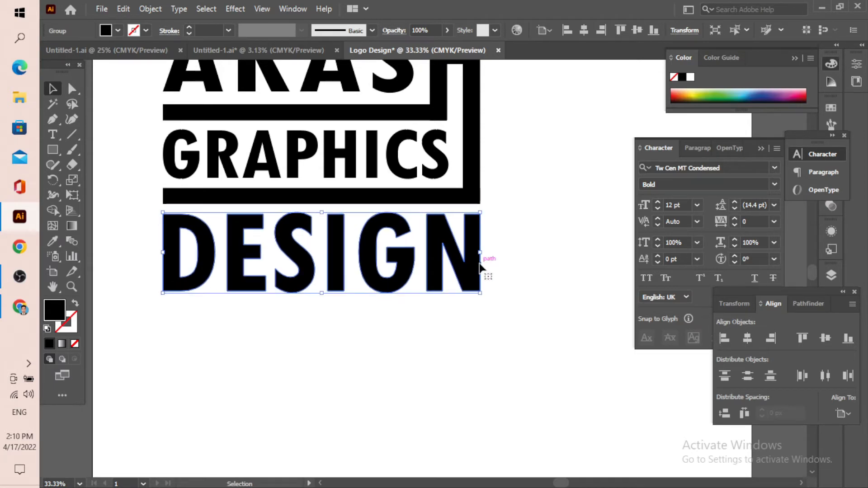
left_click(533, 246)
- Move DESIGN down to widen the gap between it and the lower bar
left_click(401, 198)
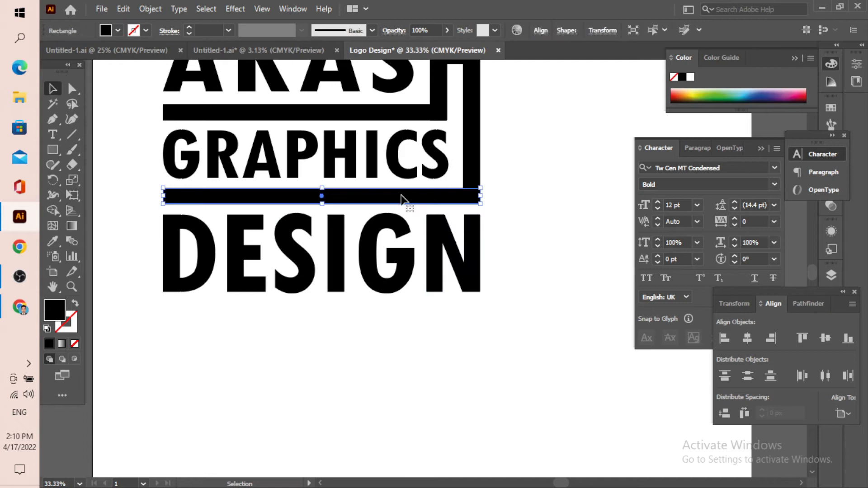
left_click(451, 247)
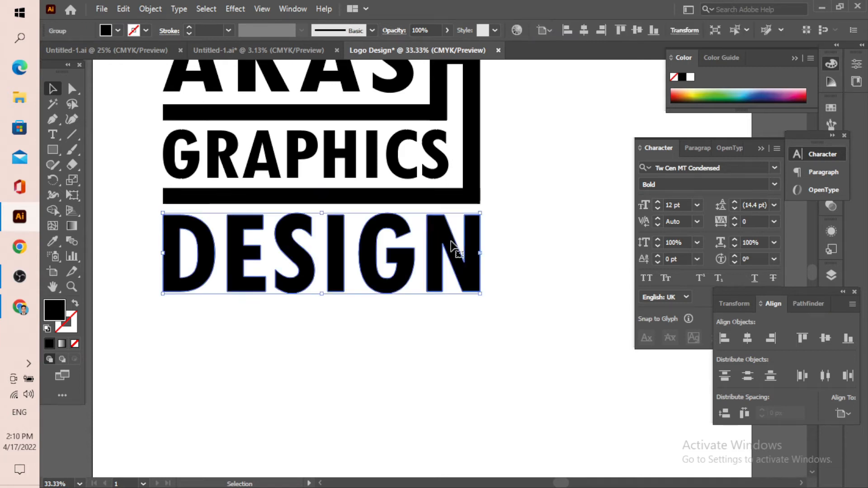
key("shift+Down")
key("shift+Down")
key("shift+Down")
left_click(538, 226)
- Nudge the lower bar slightly down, away from GRAPHICS
left_click(434, 196)
key("Down")
key("Down")
key("Down")
key("Down")
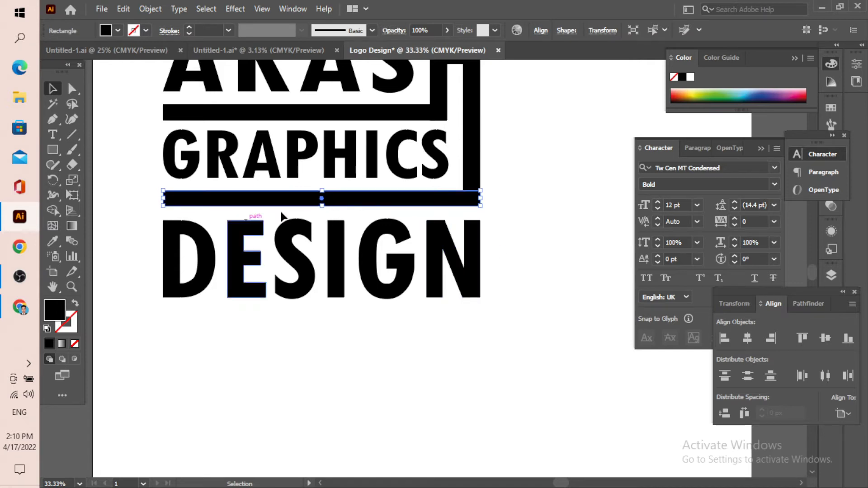
- Nudge DESIGN slightly further down to open more space beneath the lower bar
left_click(440, 270)
key("Down")
key("Down")
key("Down")
key("Down")
key("Down")
left_click(515, 242)
- Nudge the lower bar down again so it sits evenly between GRAPHICS and DESIGN
left_click(406, 199)
key("Down")
key("Down")
key("Down")
key("Down")
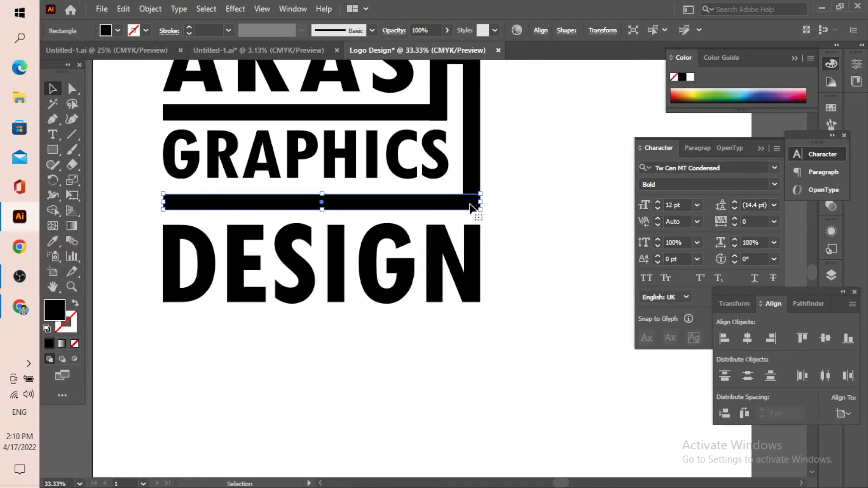
- Try the lower bar slightly closer to DESIGN and move it back up by the same amount
key("Down")
key("Down")
key("Down")
key("Down")
key("Down")
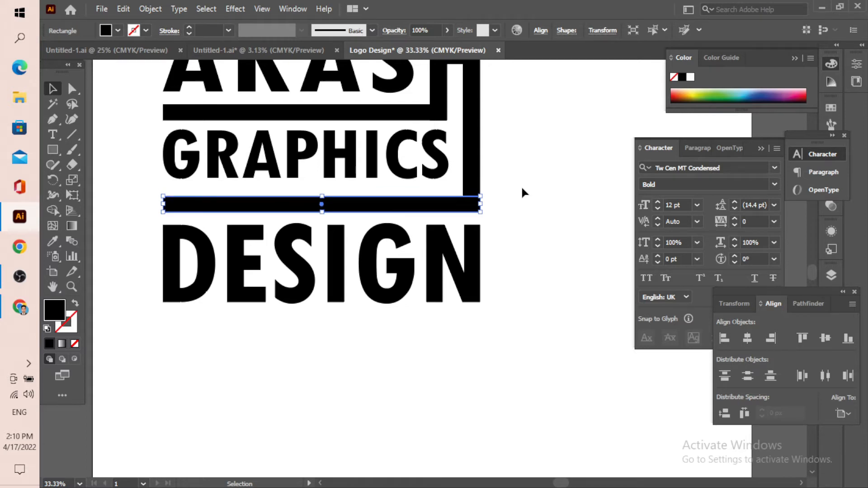
key("Up")
key("Up")
key("Up")
key("Up")
key("Up")
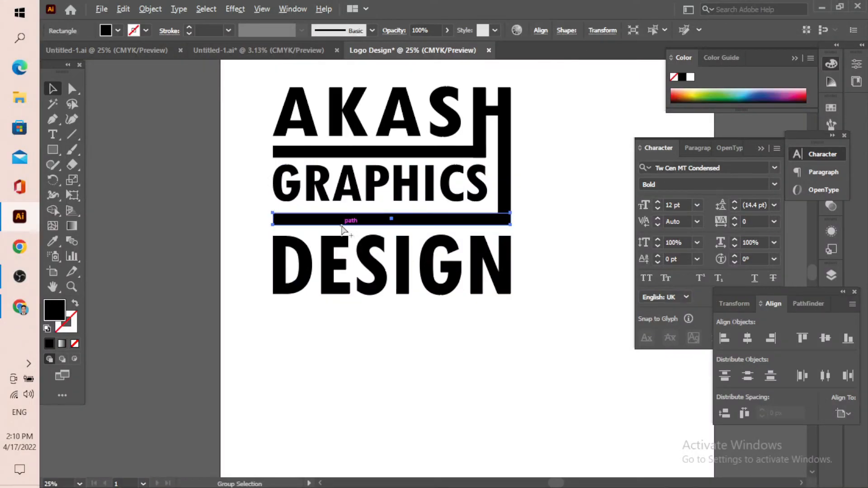
- Offset the lower bar's path outward with miter joins until the larger rectangle nearly touches GRAPHICS and DESIGN
key("ctrl+plus")
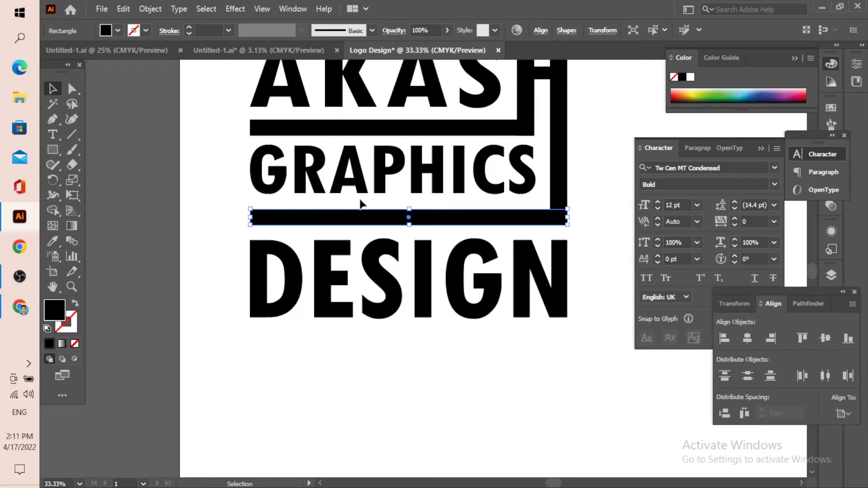
key("ctrl+minus")
key("ctrl+plus")
key("ctrl+plus")
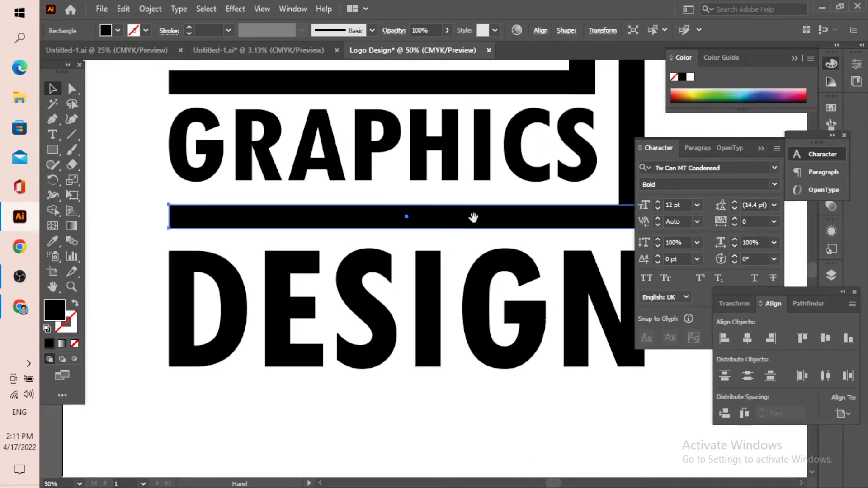
left_click_drag(480, 217, 436, 206)
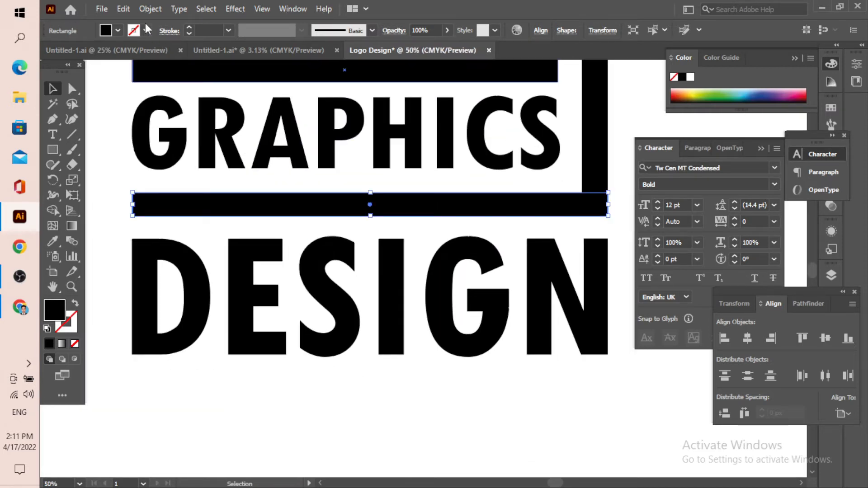
left_click(149, 9)
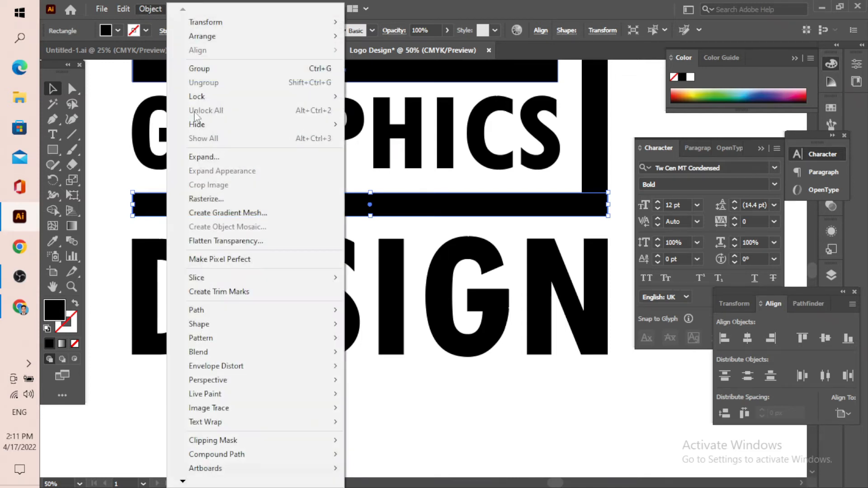
mouse_move(281, 317)
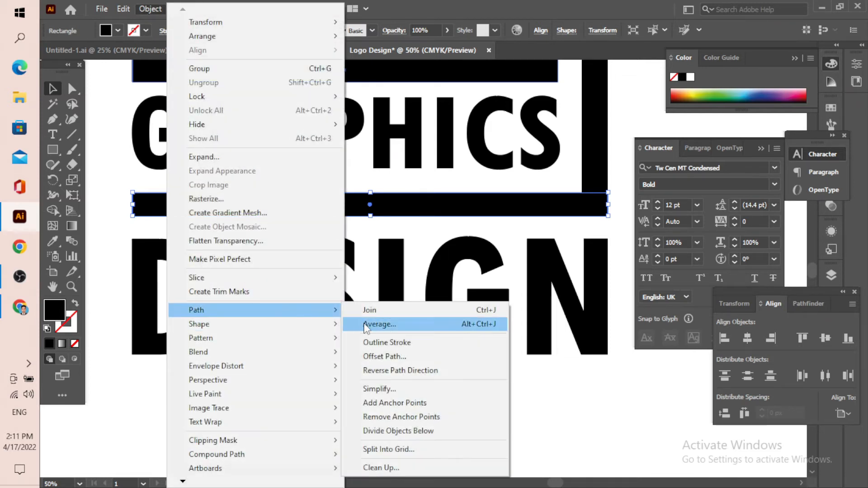
left_click(417, 362)
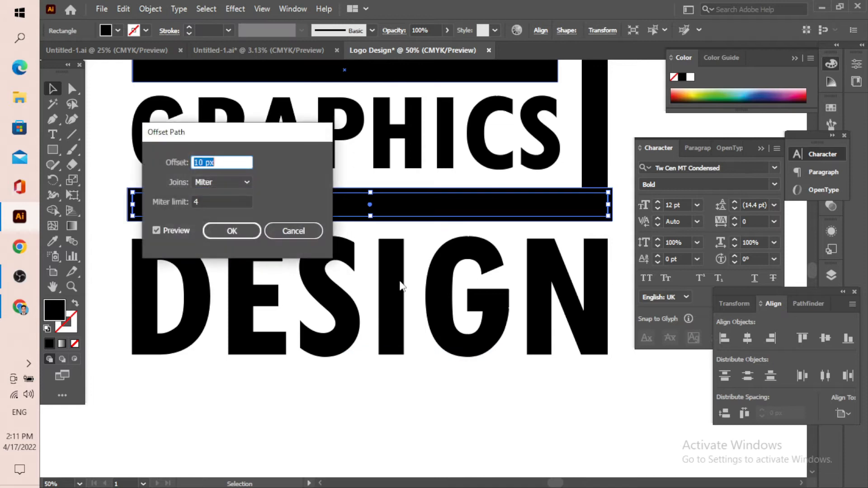
key("Up")
key("Up")
key("Up")
key("Up")
key("Up")
key("Up")
key("Up")
key("Up")
key("Up")
key("Up")
key("Up")
key("Up")
key("Up")
key("Up")
key("Up")
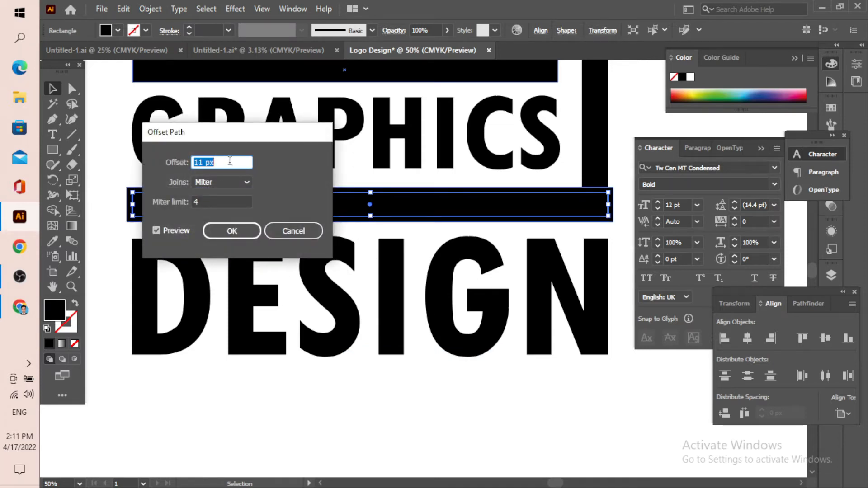
key("Up")
key("Up")
key("Up")
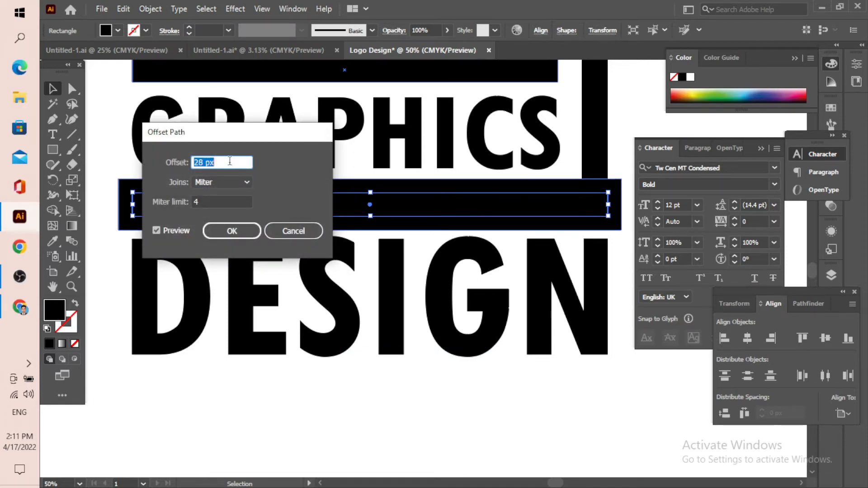
key("Up")
key("Up")
key("Up")
key("Up")
key("Up")
key("Up")
key("Up")
key("Up")
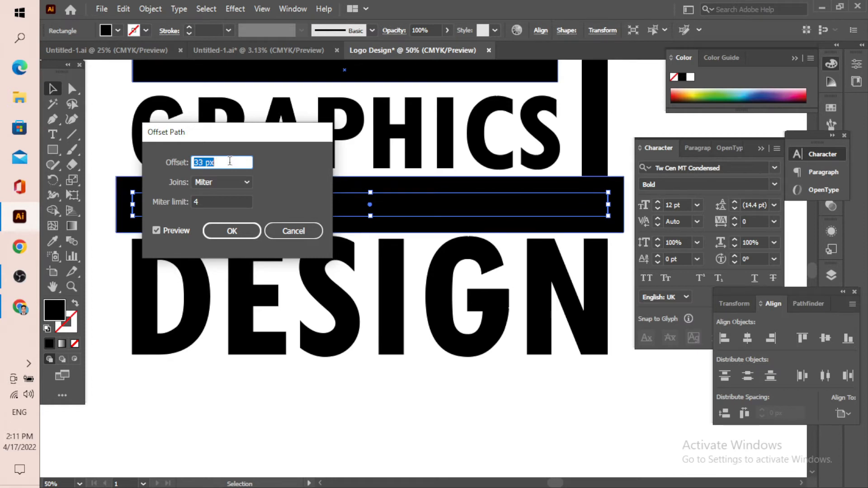
key("Up")
key("Up")
key("Up")
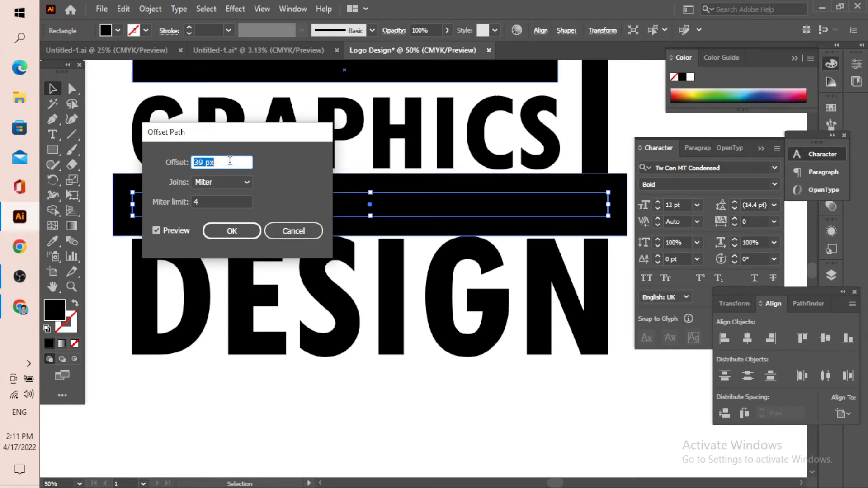
left_click(221, 230)
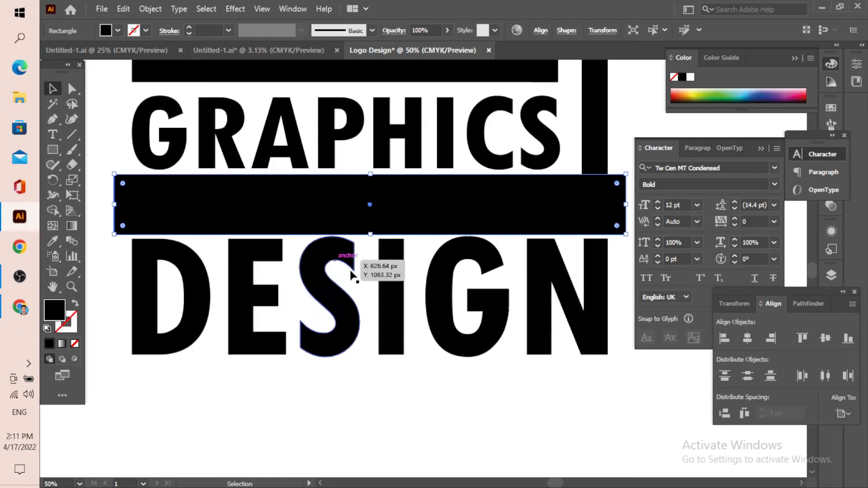
- Nudge DESIGN down slightly to add clearance below the enlarged offset rectangle
left_click(398, 294)
key("Down")
key("Down")
key("Down")
key("Down")
key("Down")
key("Down")
key("Down")
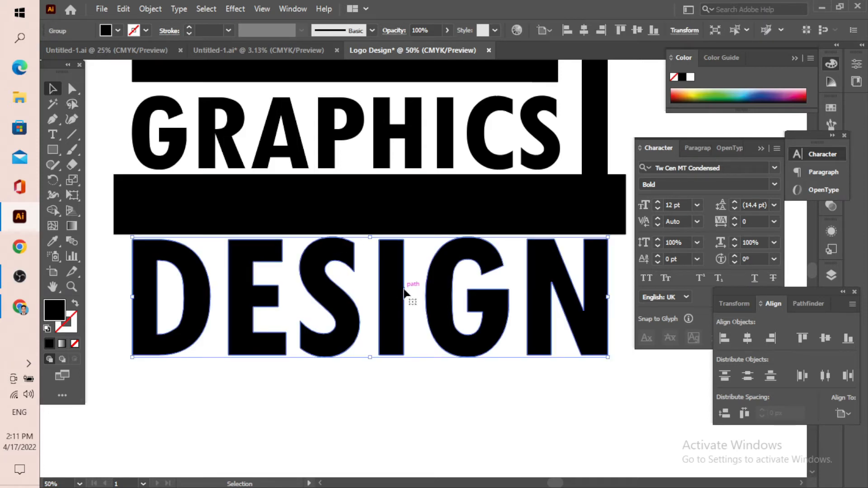
left_click(620, 125)
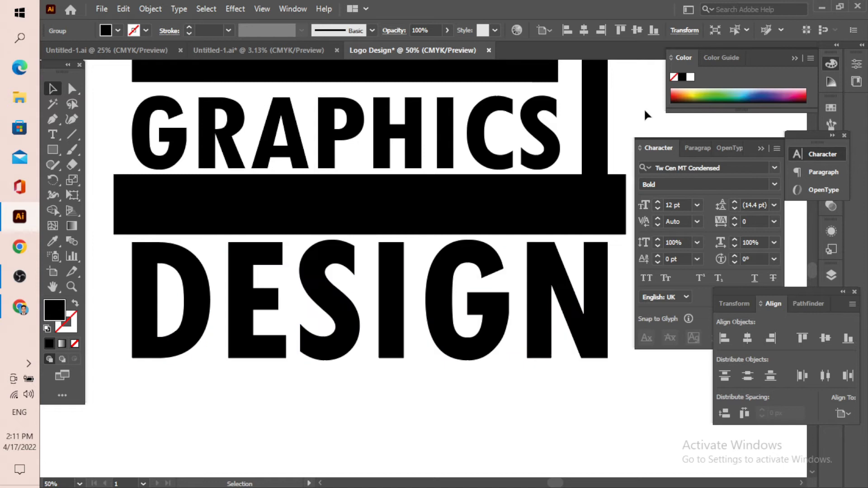
- Use Shape Builder to remove the offset area around the lower bar, cutting a gap beneath the H's long leg
left_click_drag(615, 153, 594, 212)
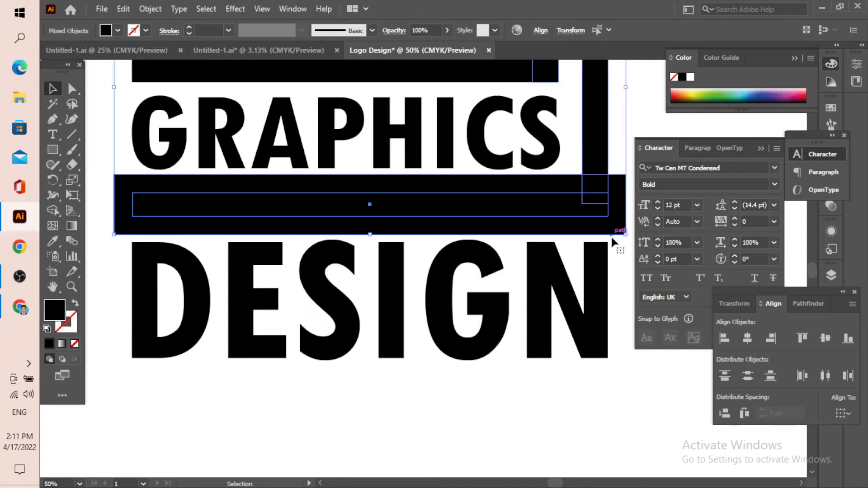
left_click(53, 211)
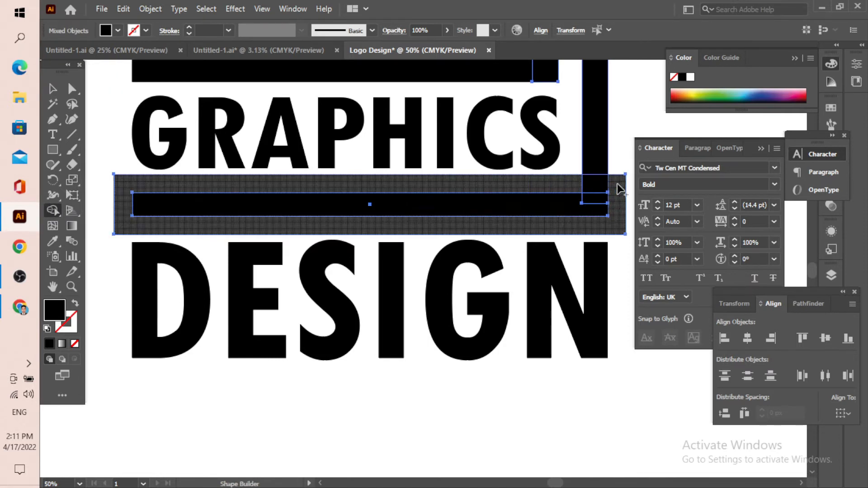
left_click(578, 187)
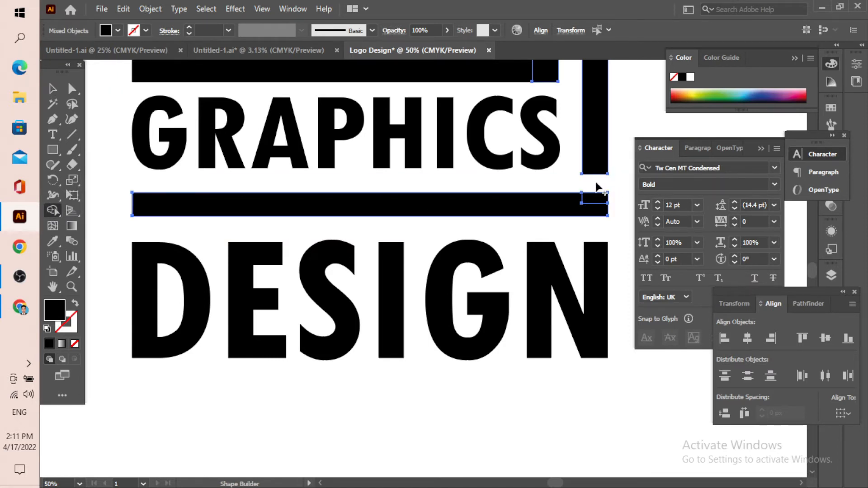
scroll(597, 187, "up", 2)
scroll(583, 176, "down", 3)
- Select the separated lower bar and fill it with orange
left_click(61, 89)
left_click(251, 249)
left_click(441, 204)
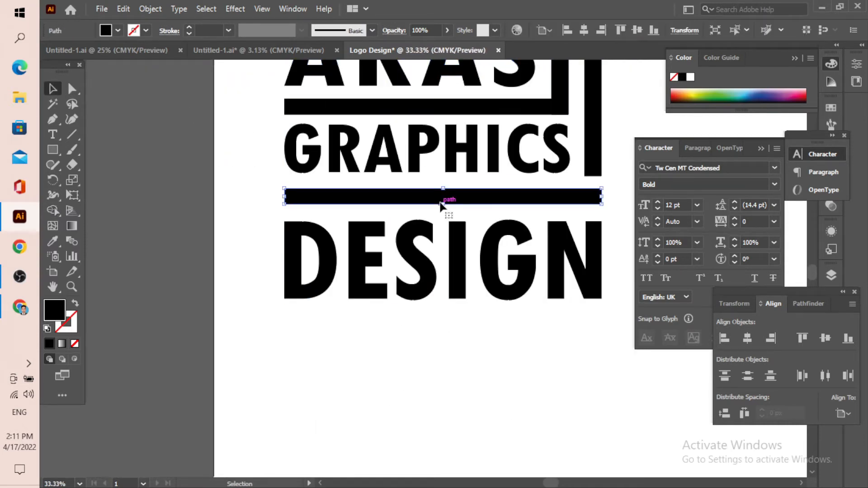
key("ctrl+shift+a")
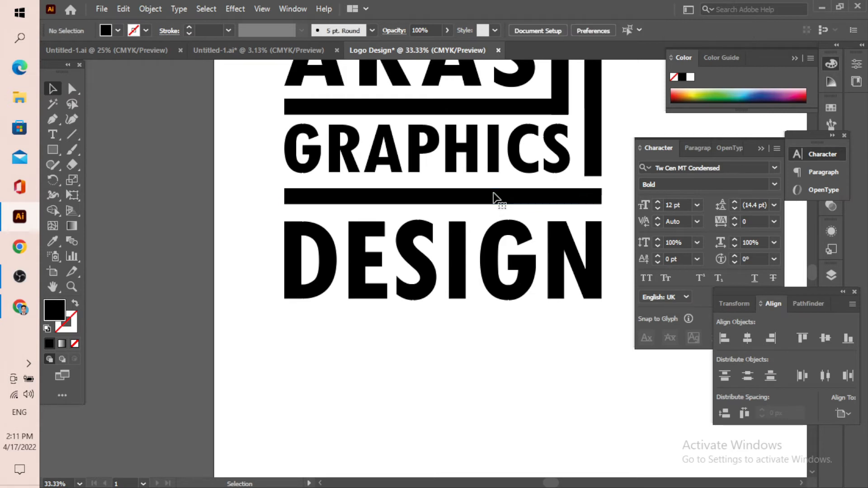
left_click(494, 198)
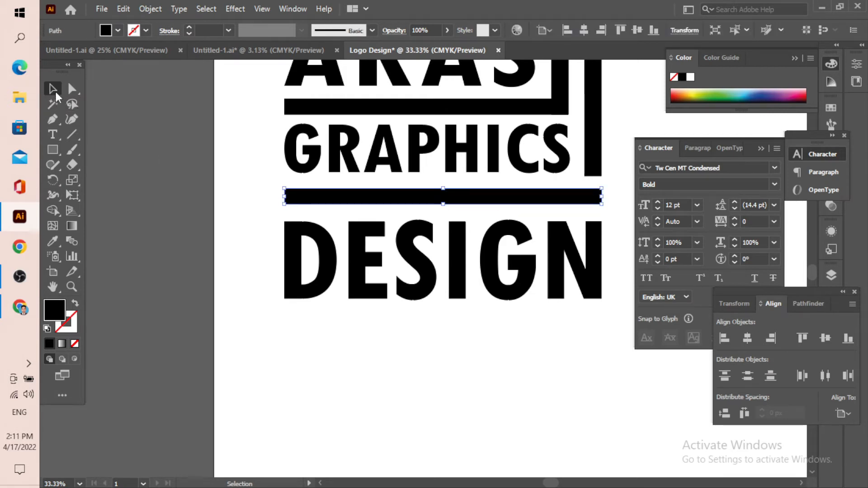
left_click(683, 91)
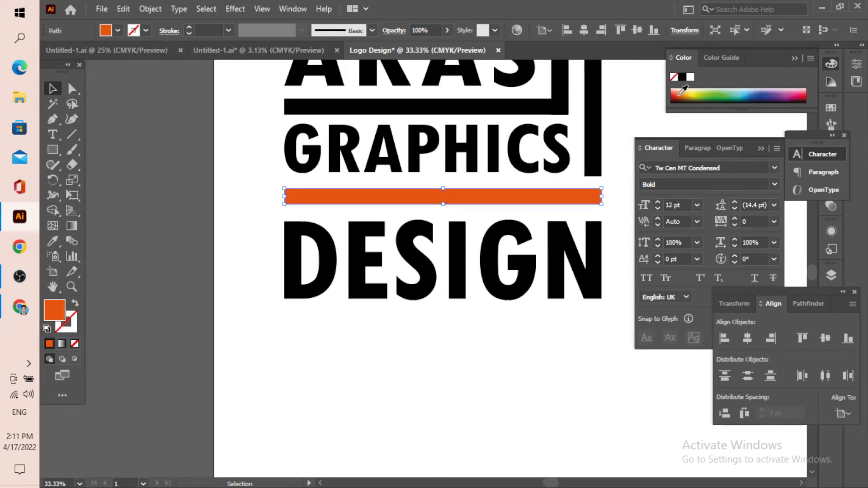
- Thicken the orange bar evenly upward and downward between GRAPHICS and DESIGN
scroll(547, 190, "up", 1)
scroll(547, 190, "down", 1)
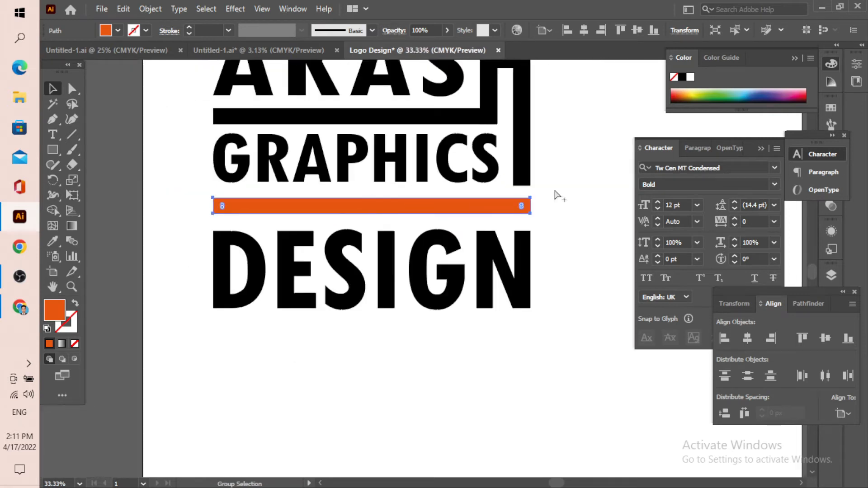
scroll(557, 194, "up", 1)
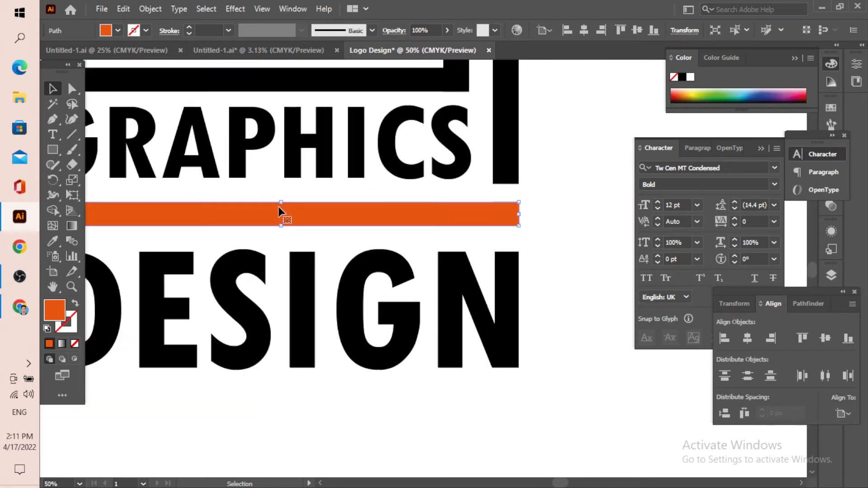
left_click_drag(281, 202, 287, 197)
scroll(498, 269, "down", 2)
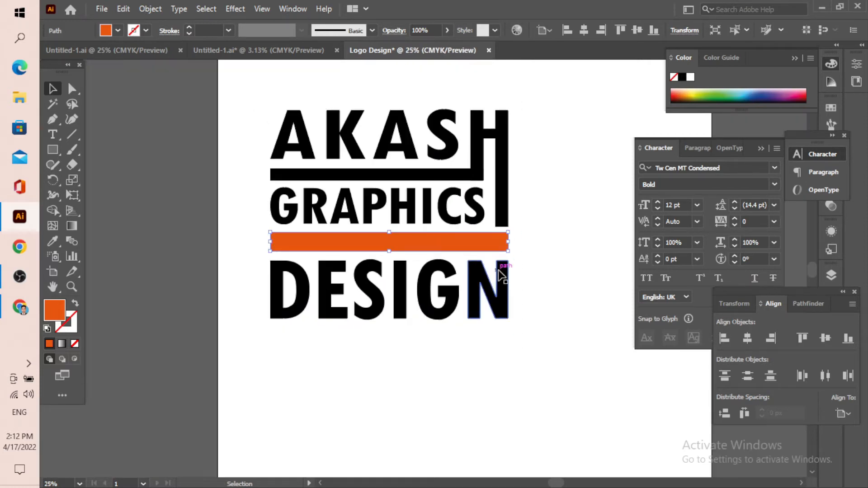
left_click(587, 253)
scroll(452, 292, "down", 4)
scroll(430, 303, "up", 5)
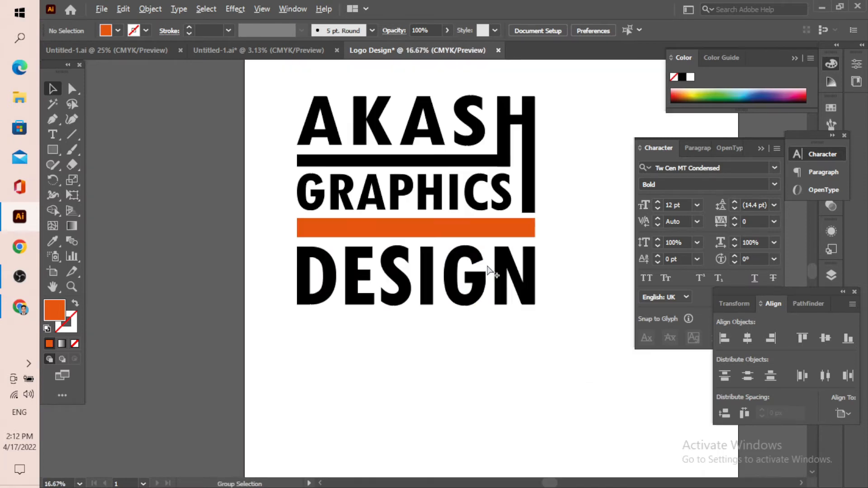
scroll(510, 219, "down", 2)
scroll(514, 223, "up", 3)
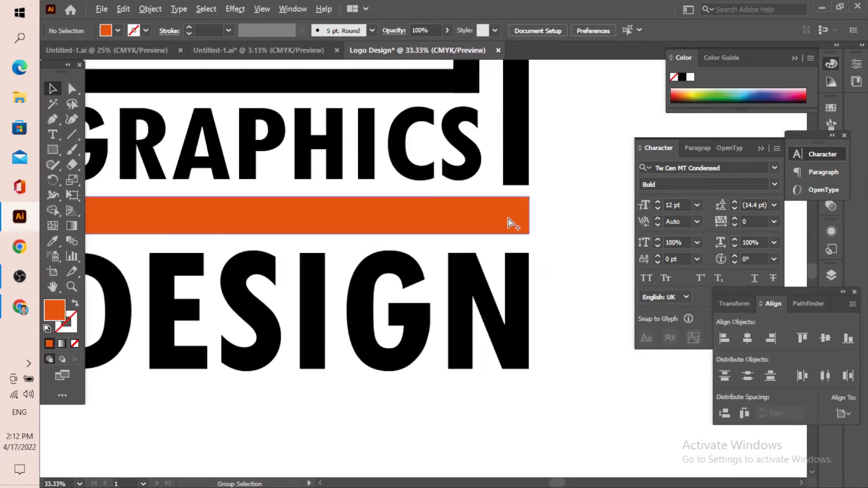
- Select the orange bar between GRAPHICS and DESIGN and fill it with red
left_click(118, 30)
left_click(84, 52)
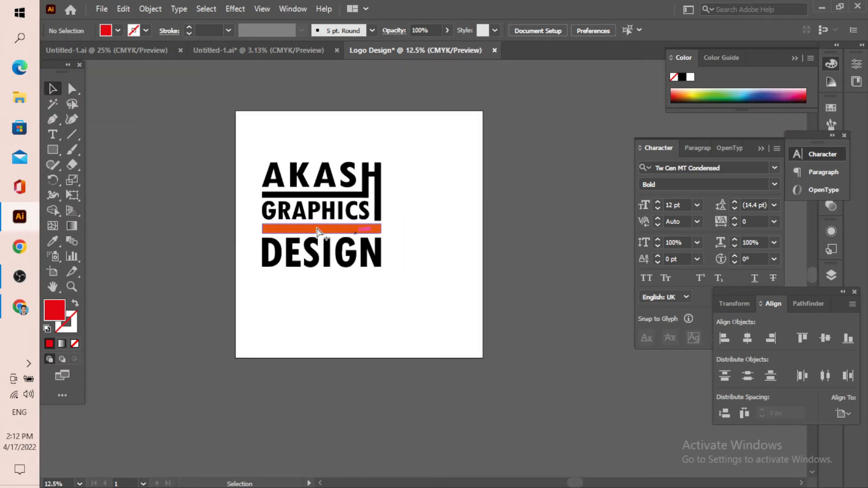
scroll(334, 235, "up", 1)
left_click(334, 235)
scroll(333, 237, "up", 1)
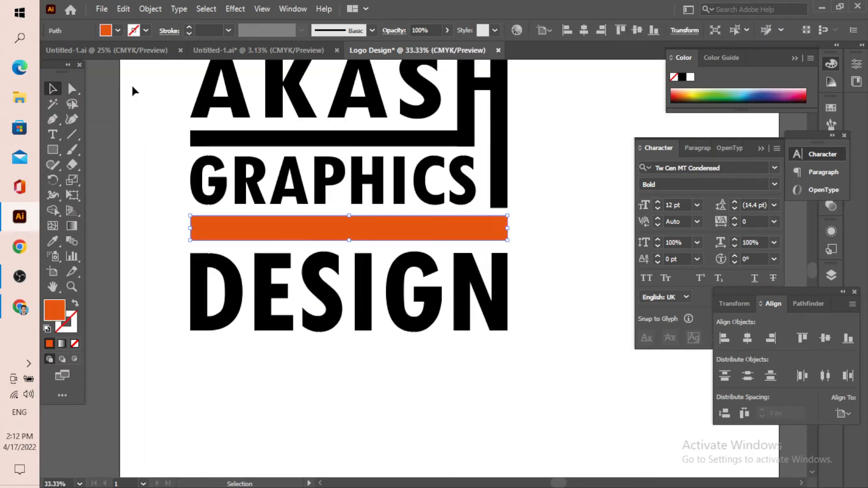
left_click(118, 30)
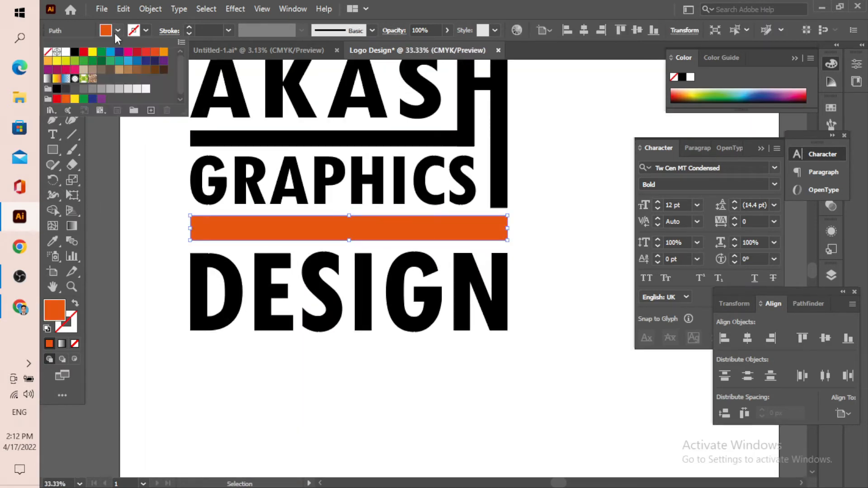
left_click(84, 52)
left_click(177, 217)
scroll(373, 272, "down", 1)
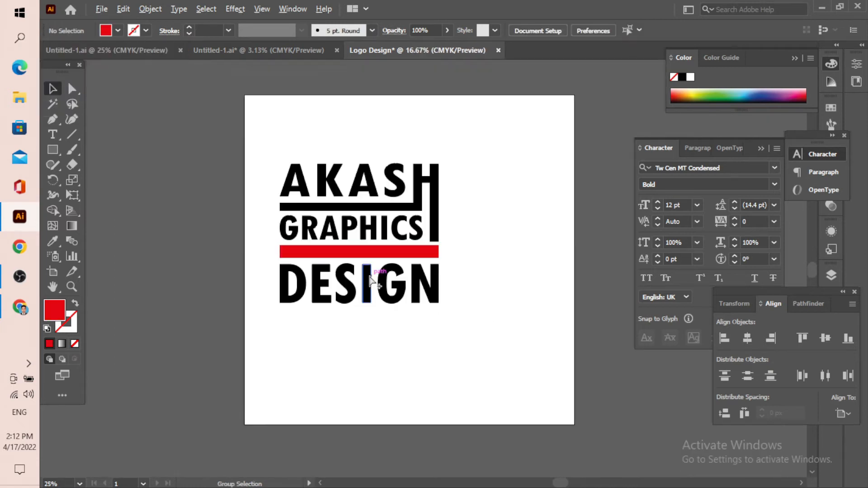
scroll(369, 271, "up", 1)
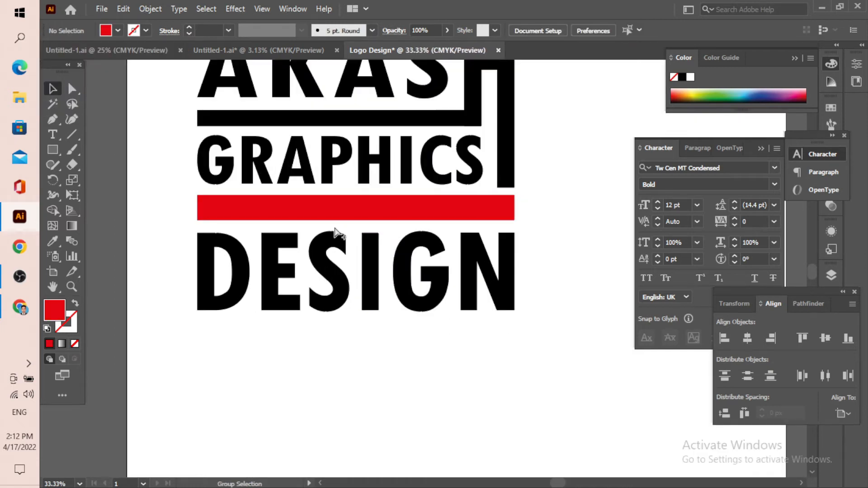
scroll(336, 228, "up", 1)
left_click(545, 286)
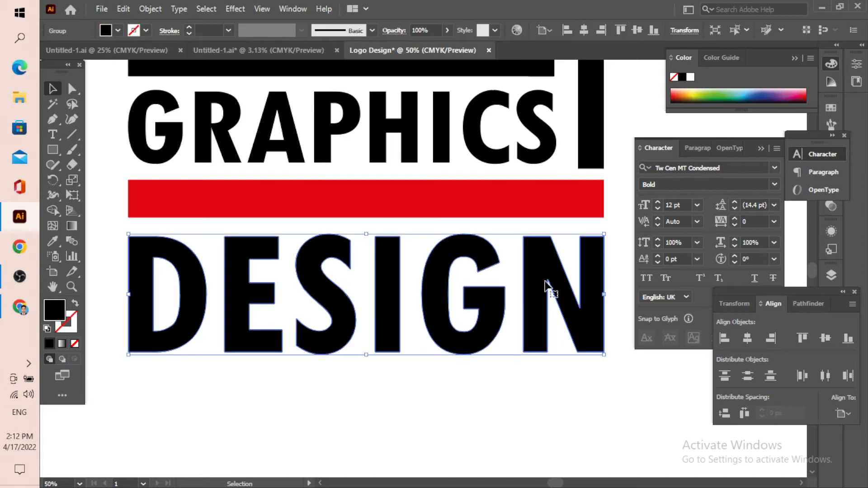
left_click(653, 371)
left_click(586, 159)
left_click(650, 132)
scroll(520, 167, "down", 2)
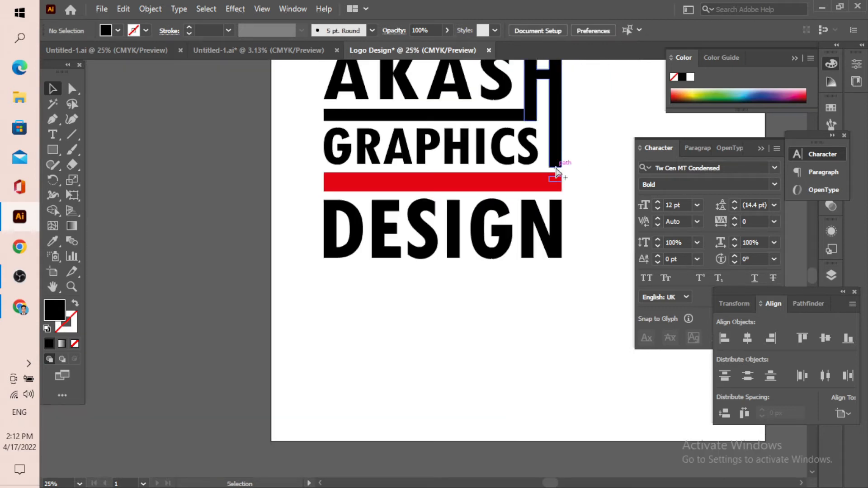
scroll(559, 169, "up", 1)
scroll(603, 235, "up", 1)
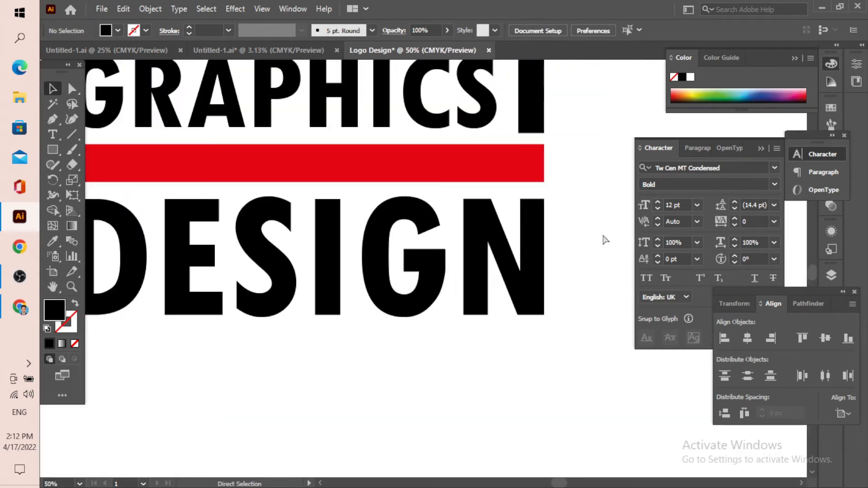
key("ctrl+z")
key("ctrl+z")
key("ctrl+z")
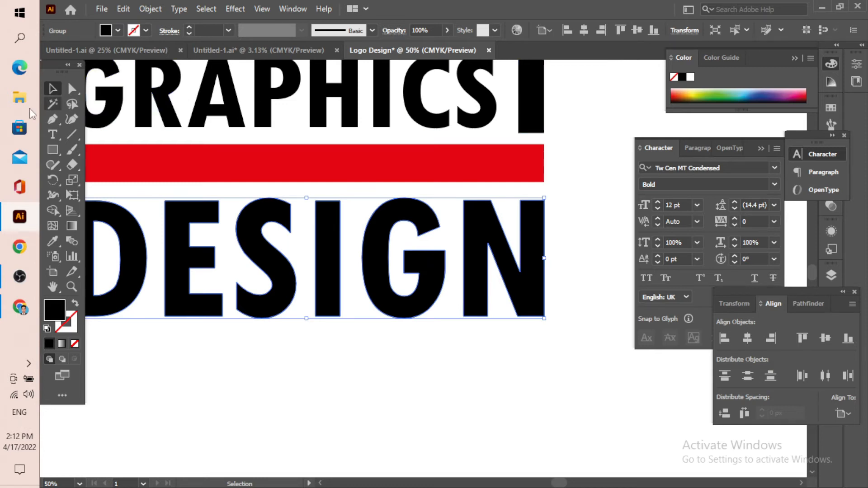
- Draw a thin black rectangle overlapping the lower end of the H's long leg and the red bar's top edge
left_click(53, 151)
scroll(509, 155, "up", 1)
left_click_drag(604, 147, 405, 120)
left_click(51, 91)
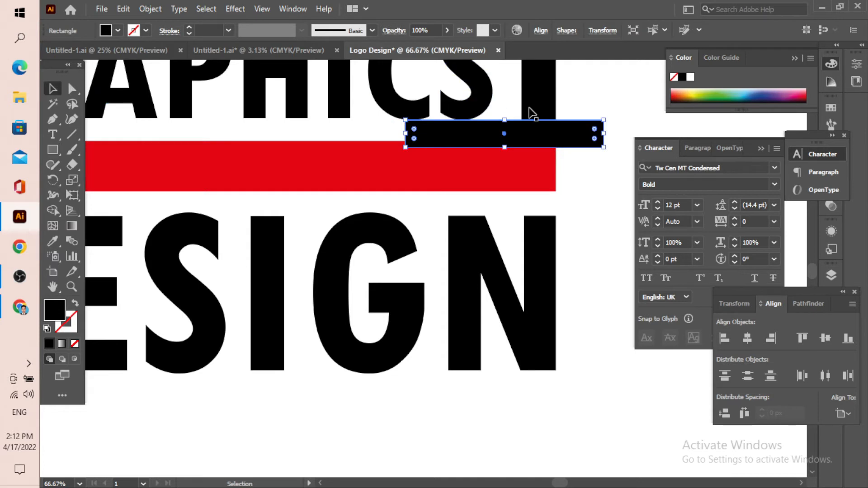
- Trim the lower end of the H's long leg with Shape Builder using the rectangle, and delete the black strip left on the bar
left_click(472, 176, "shift")
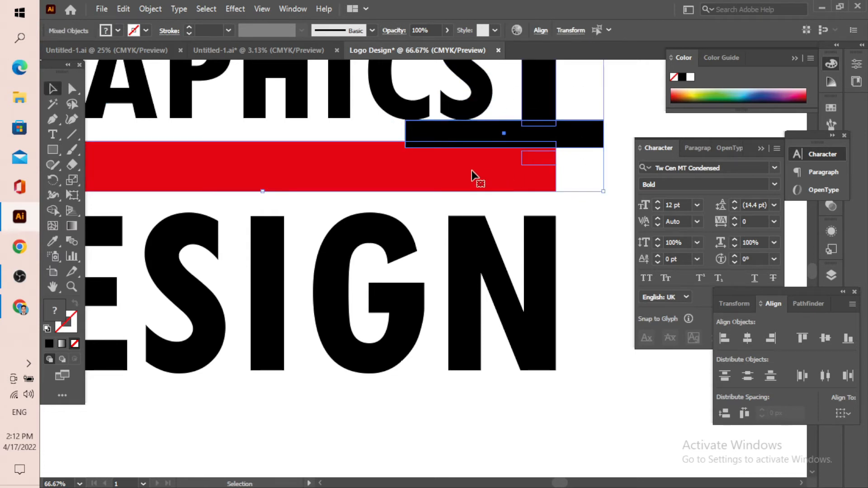
left_click(58, 210)
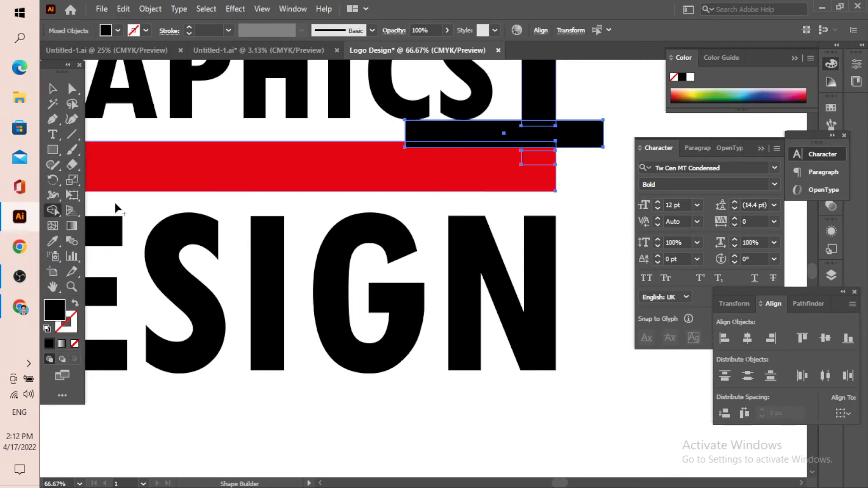
left_click(533, 123, "alt")
left_click(52, 89)
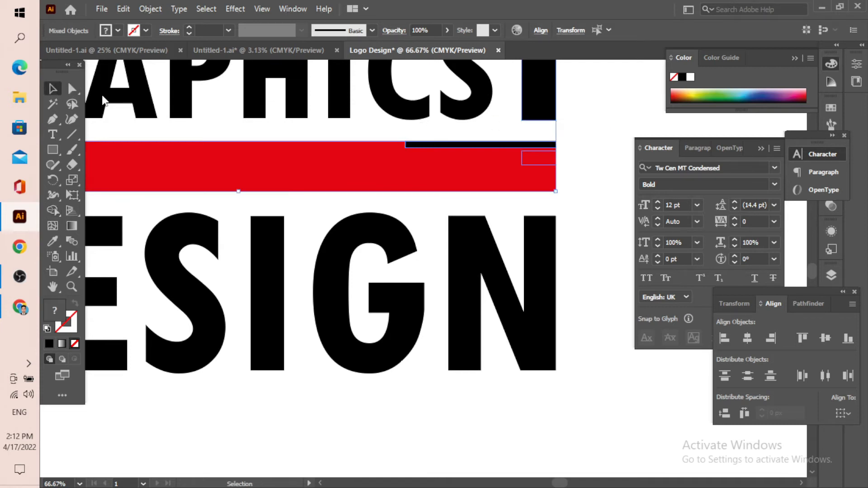
left_click(598, 92)
left_click(519, 143)
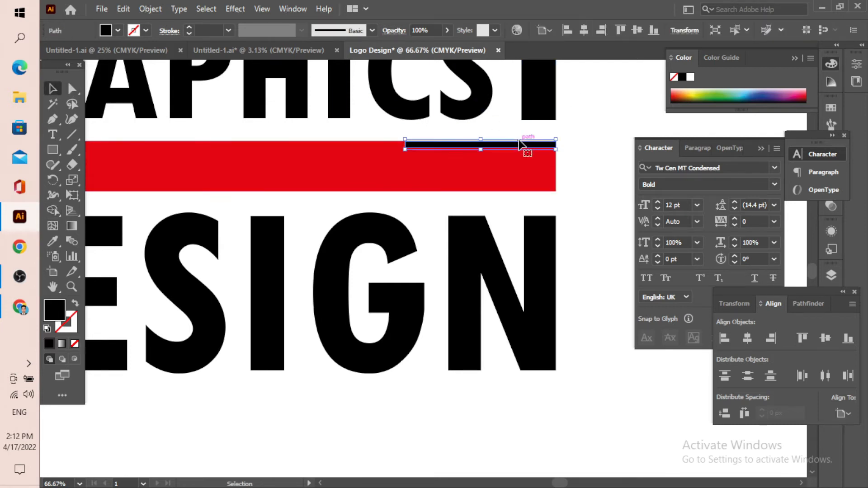
key("Delete")
key("ctrl+0")
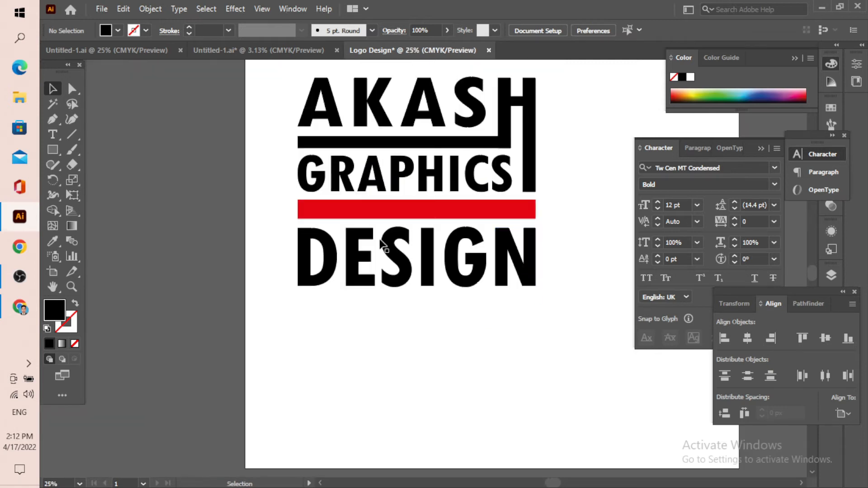
- Select the whole lettering logo and move it closer to the artboard's horizontal centre
scroll(361, 243, "up", 1)
scroll(361, 243, "down", 1)
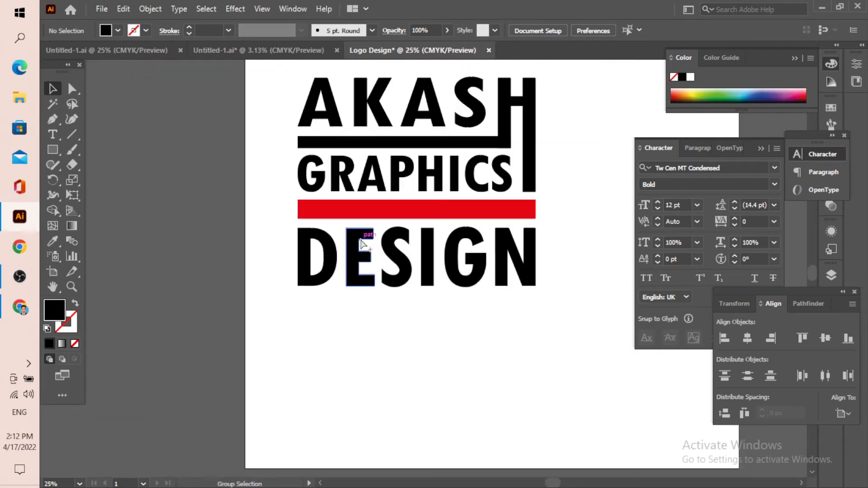
scroll(372, 218, "up", 1)
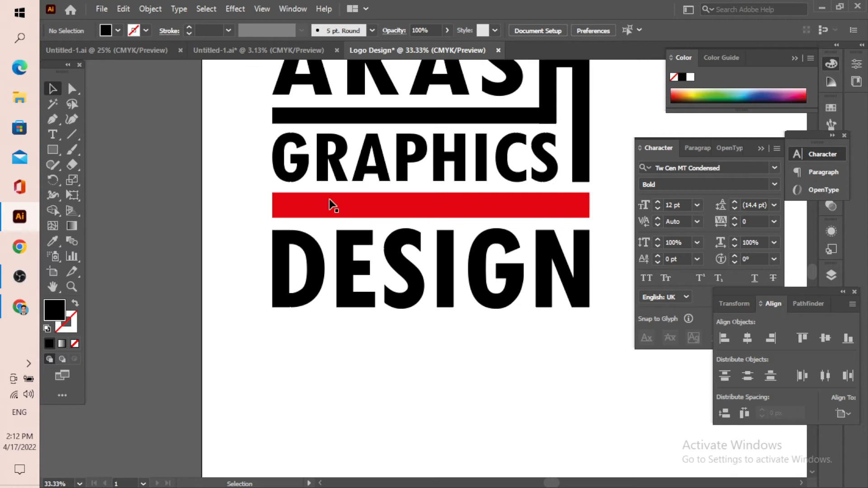
scroll(329, 201, "down", 3)
left_click_drag(274, 102, 262, 94)
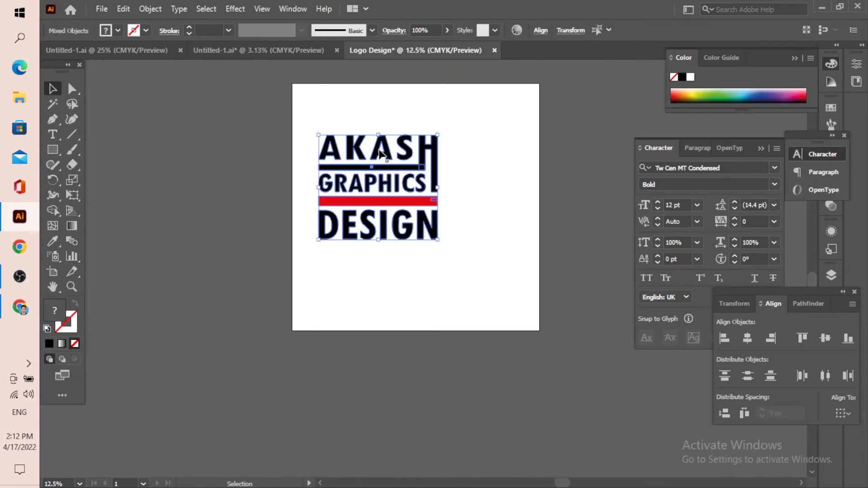
left_click_drag(379, 156, 416, 170)
scroll(386, 156, "up", 1)
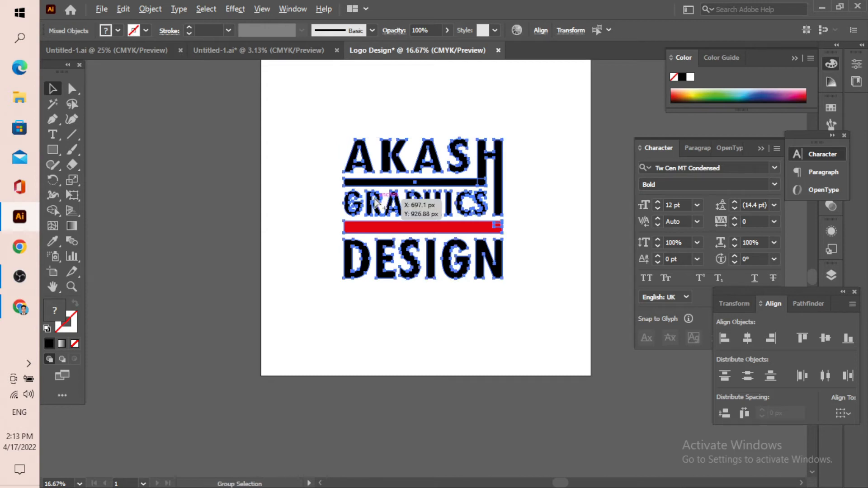
scroll(376, 198, "up", 2)
left_click_drag(466, 240, 342, 178)
left_click(546, 284)
left_click(457, 192)
left_click(573, 208)
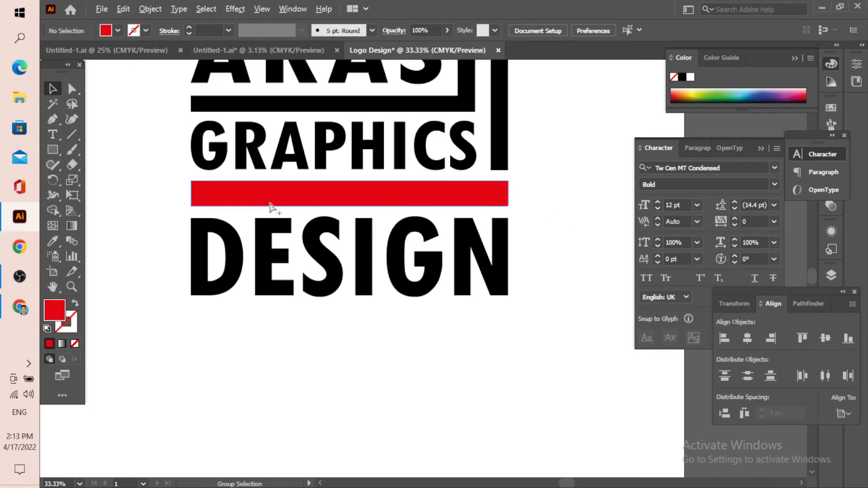
- Draw a long, thin horizontal rounded rectangle in the empty area below DESIGN
scroll(181, 193, "up", 1)
left_click(51, 149)
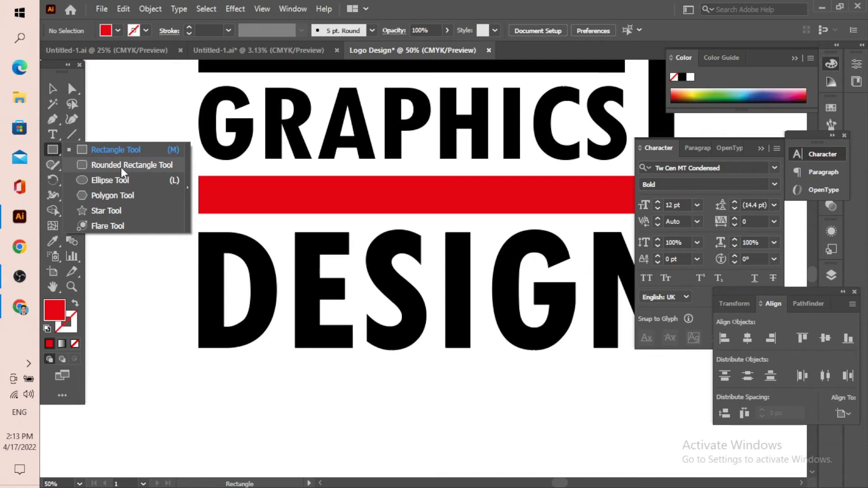
left_click(120, 165)
scroll(193, 213, "down", 2)
left_click_drag(238, 195, 319, 94)
scroll(271, 230, "up", 1)
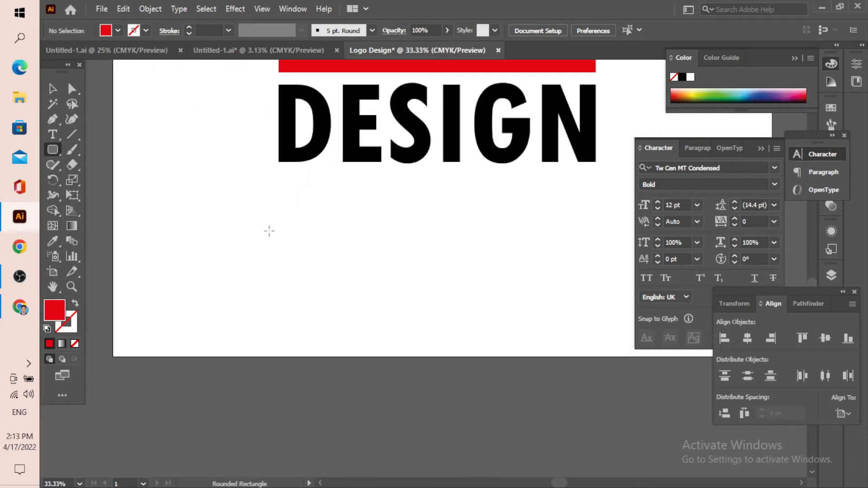
left_click_drag(243, 229, 438, 237)
left_click(60, 88)
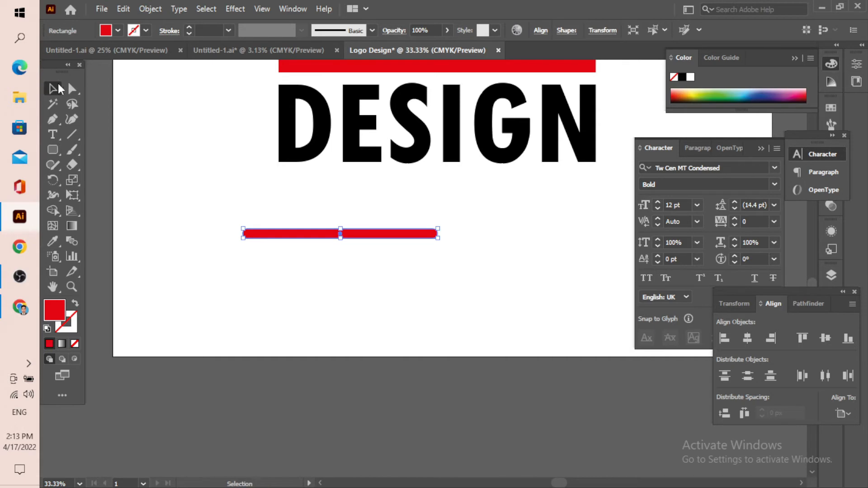
- Fill the rounded bar below DESIGN with green
left_click(718, 92)
scroll(333, 243, "up", 1)
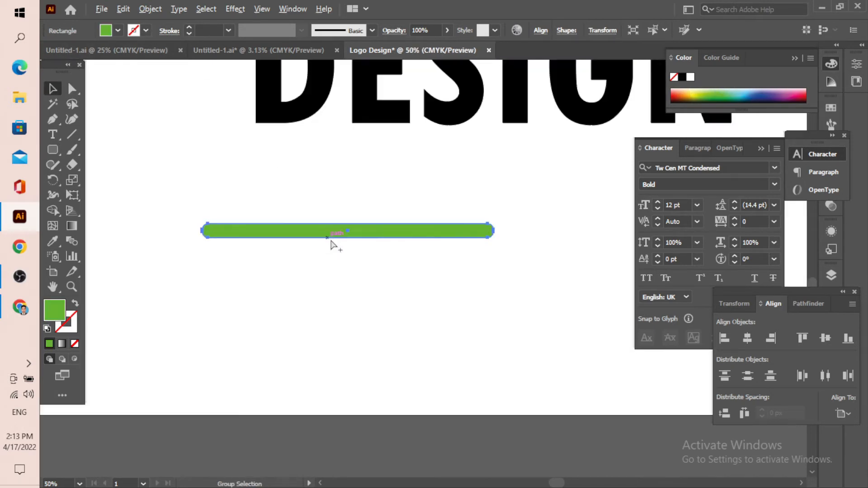
scroll(359, 240, "up", 2)
left_click_drag(337, 209, 341, 218)
left_click(397, 207)
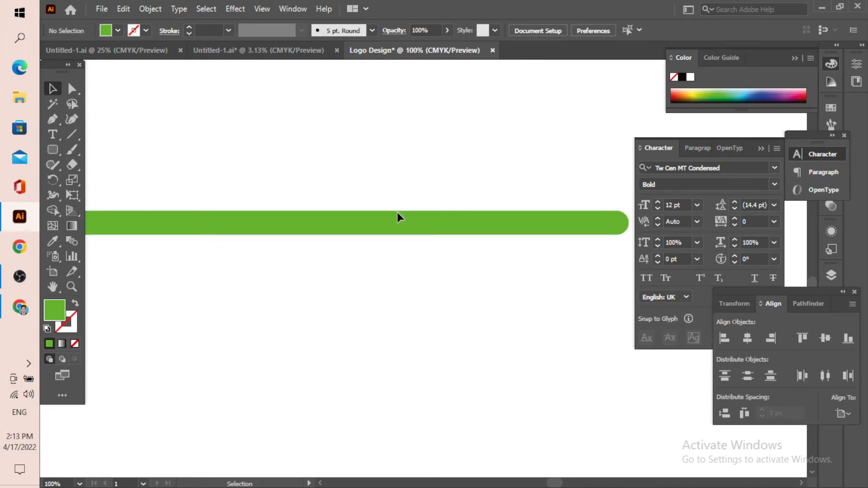
- Duplicate the green rounded bar twice straight downward to make a stack of three equally spaced bars
scroll(405, 227, "down", 3)
scroll(391, 234, "up", 3)
scroll(387, 235, "up", 1)
scroll(385, 233, "down", 1)
left_click_drag(411, 225, 330, 202)
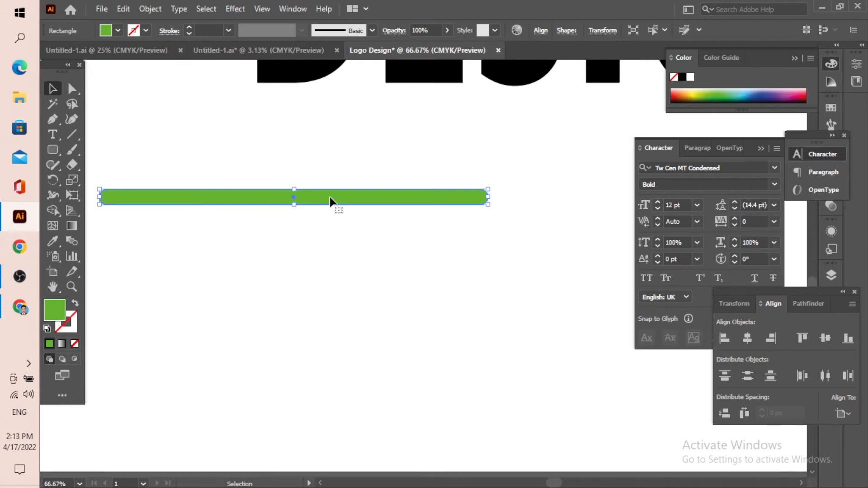
left_click_drag(331, 200, 336, 253)
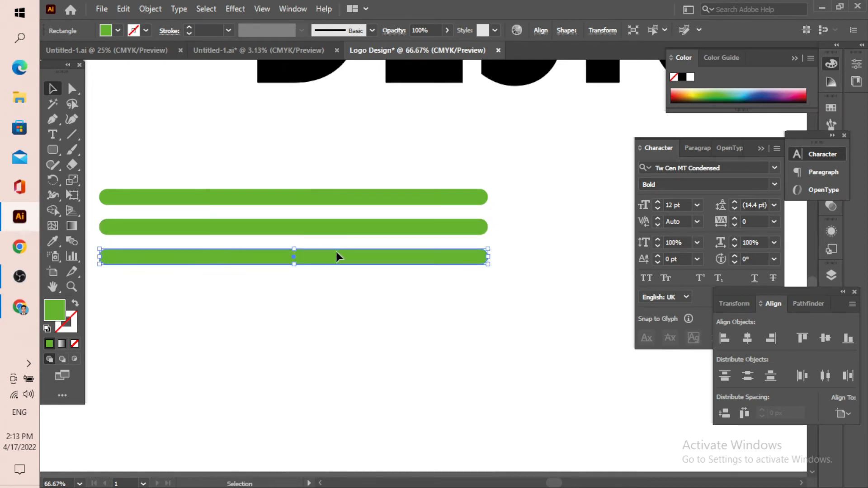
- Select all three green bars and distribute them evenly by their vertical centres
left_click(324, 162)
left_click_drag(324, 147, 394, 300)
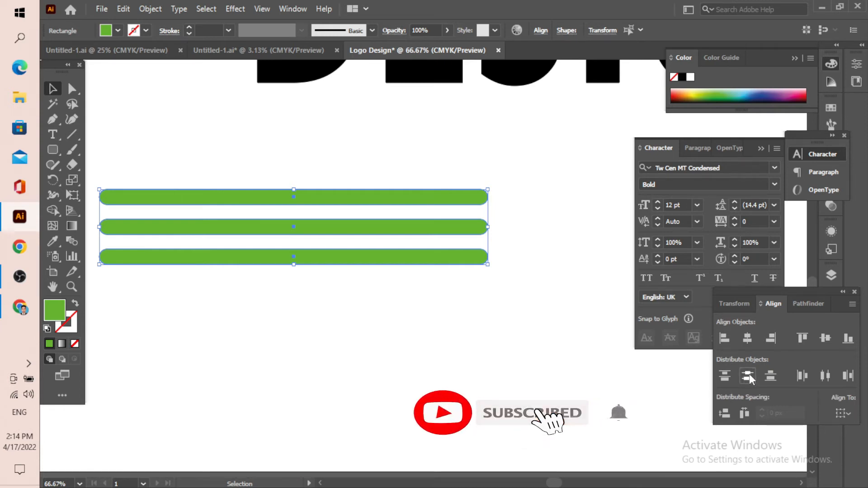
left_click(442, 358)
- Shift the middle green bar horizontally to the right so it is staggered against the other two
left_click(350, 231)
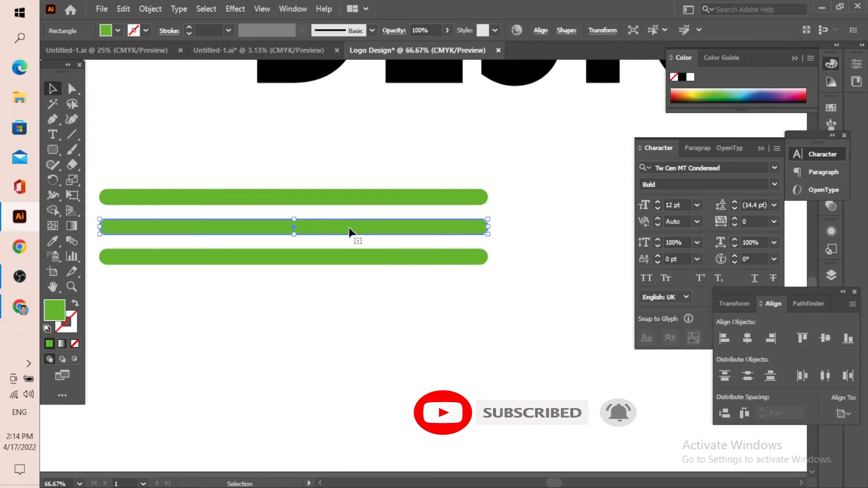
scroll(350, 231, "right", 2)
left_click_drag(344, 230, 417, 235)
left_click(418, 301)
scroll(407, 298, "down", 4)
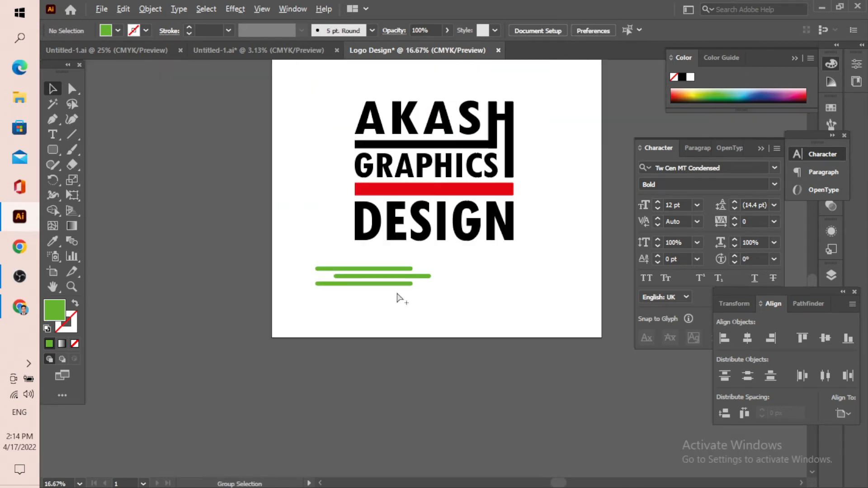
- Copy the middle green bar to its right and shorten the copy into a small dash separated by a gap
scroll(403, 293, "up", 2)
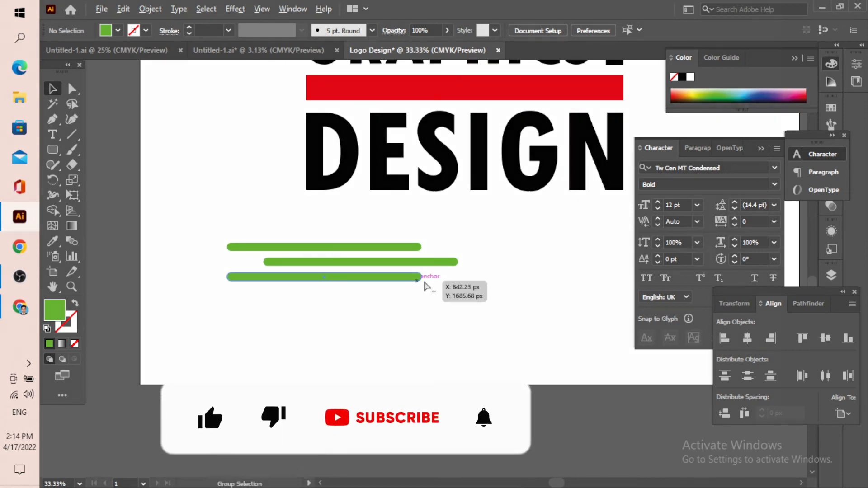
scroll(425, 280, "up", 2)
left_click(480, 247)
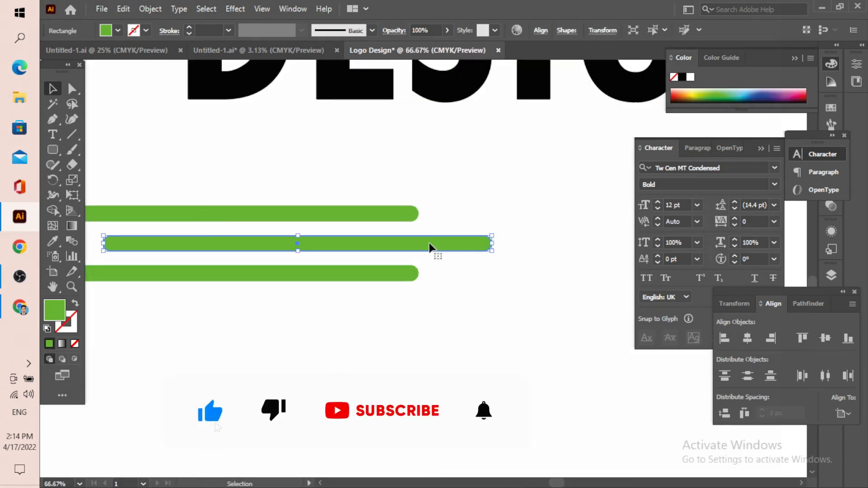
scroll(428, 248, "right", 1)
scroll(428, 247, "down", 1)
left_click_drag(430, 247, 473, 244)
scroll(398, 247, "down", 2)
left_click(461, 260)
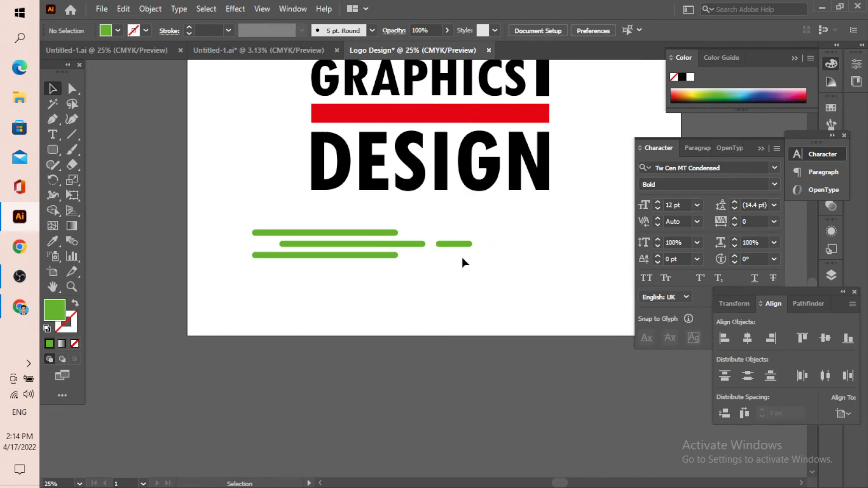
scroll(462, 261, "up", 3)
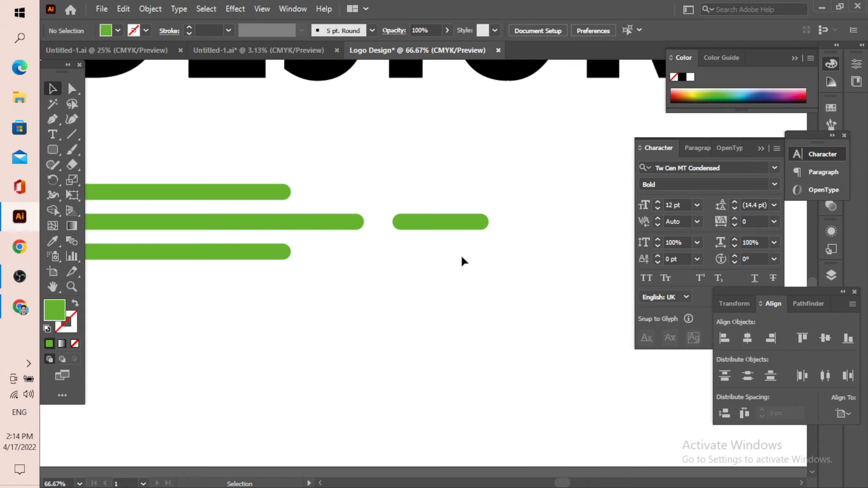
scroll(404, 242, "down", 2)
scroll(409, 242, "up", 1)
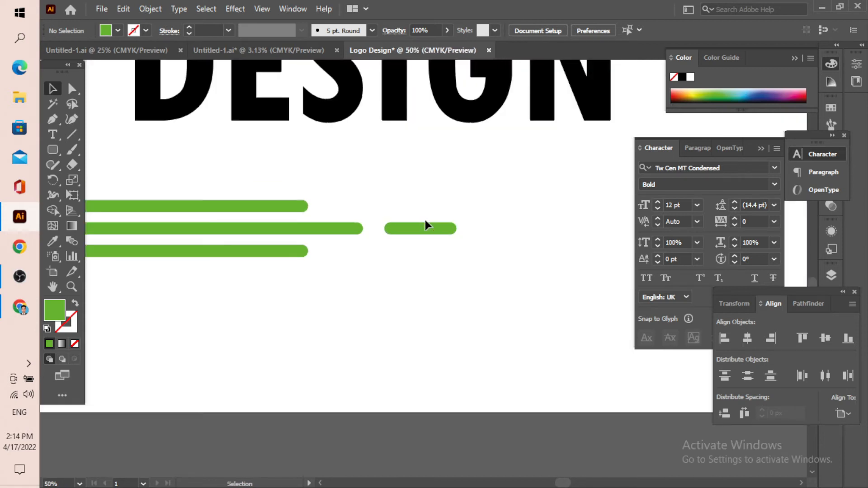
- Copy the short green dash to its right and shorten the copy into a smaller dash
left_click_drag(412, 230, 503, 237)
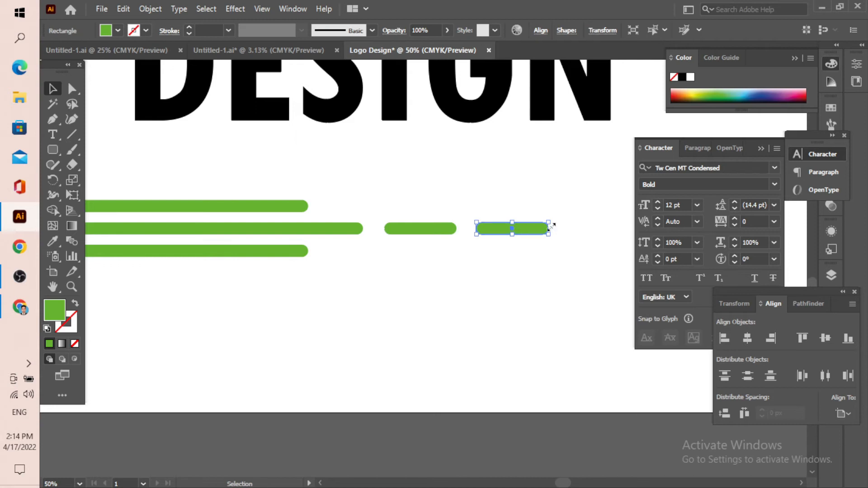
scroll(550, 225, "up", 3)
left_click_drag(563, 228, 433, 230)
left_click(390, 273)
- Examine the line decoration on the red bar of the finished reference logo in the other open document
scroll(442, 284, "down", 7)
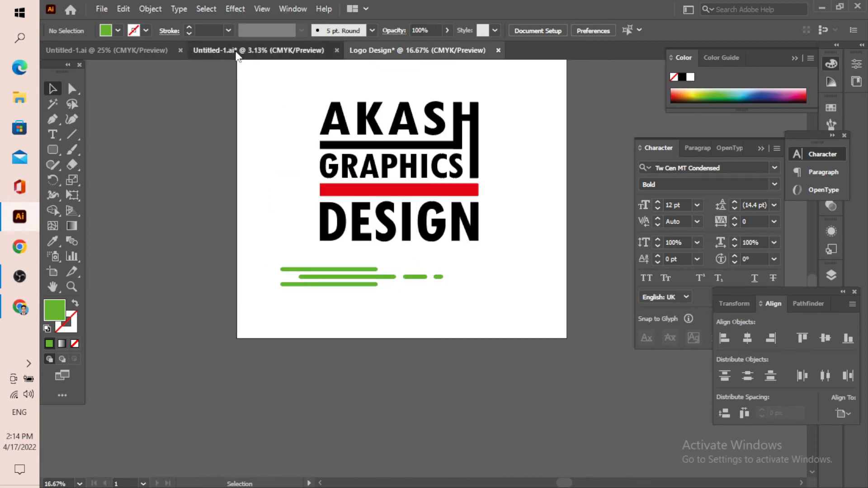
left_click(253, 50)
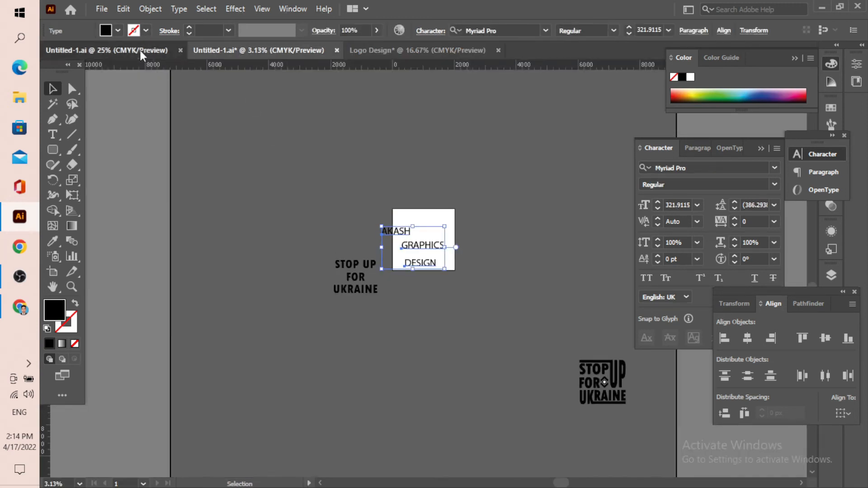
left_click(139, 48)
scroll(339, 282, "up", 3)
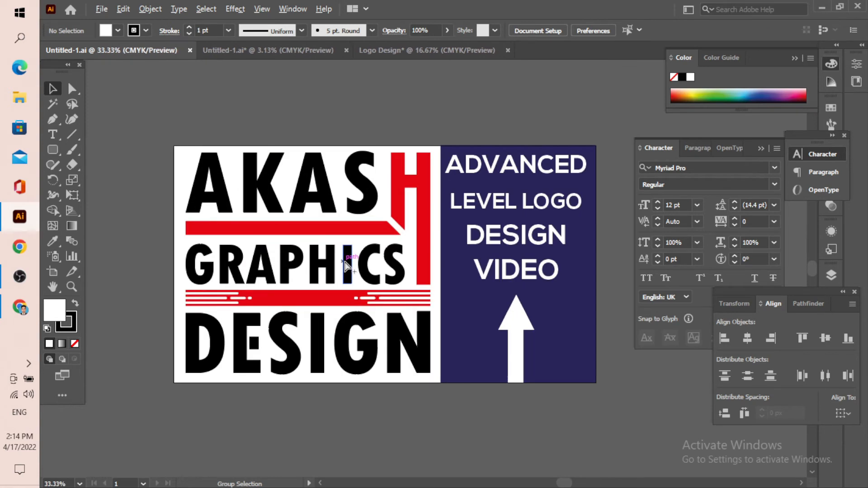
left_click(254, 45)
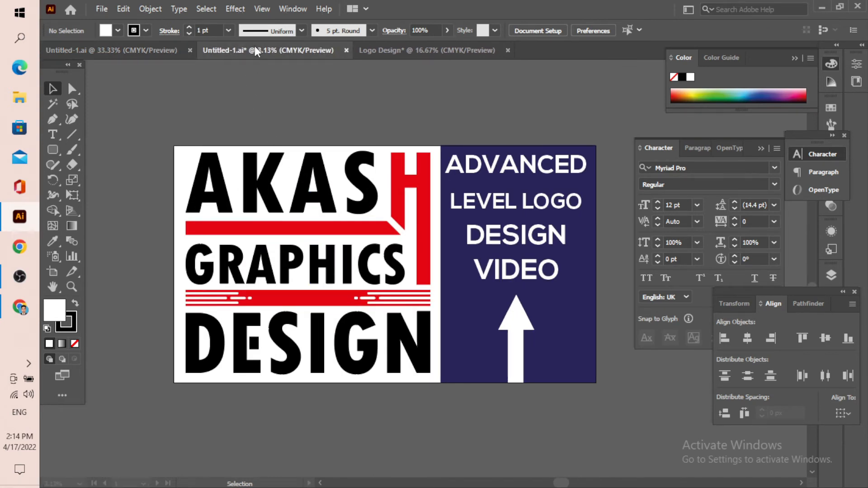
key("ctrl+plus")
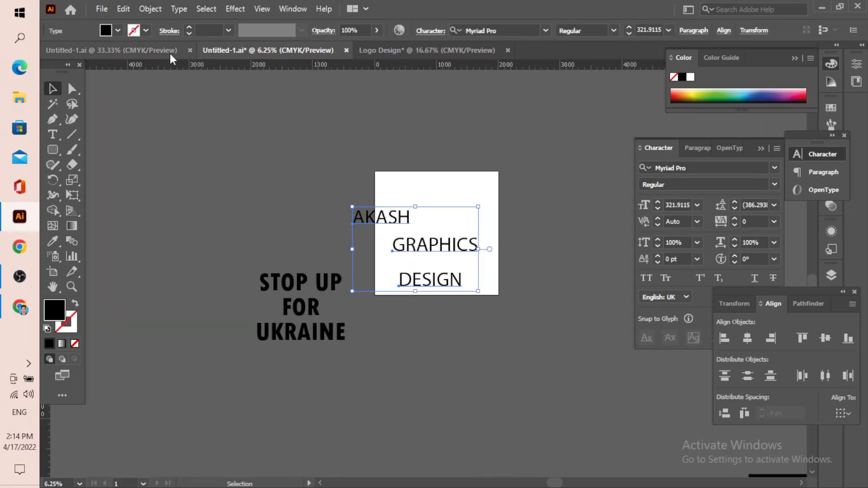
left_click(154, 49)
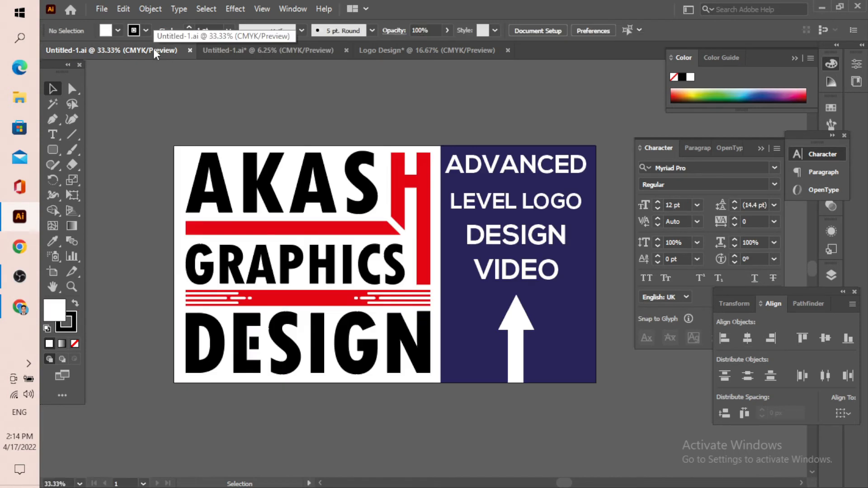
left_click(388, 52)
- Nudge the middle green bar and its two dashes slightly left to reduce the row's stagger
scroll(378, 313, "up", 3)
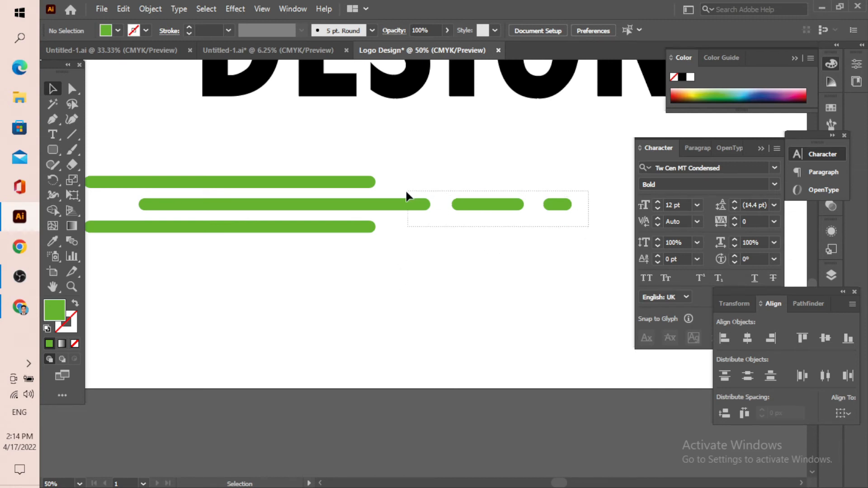
left_click_drag(406, 192, 406, 191)
key("Left")
key("Left")
key("Left")
key("Left")
key("Left")
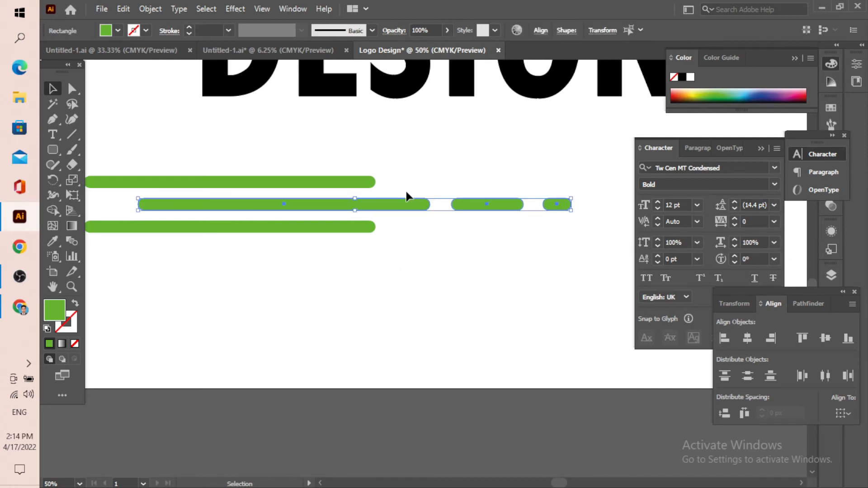
key("Left")
key("Left")
key("Left")
key("Left")
key("Left")
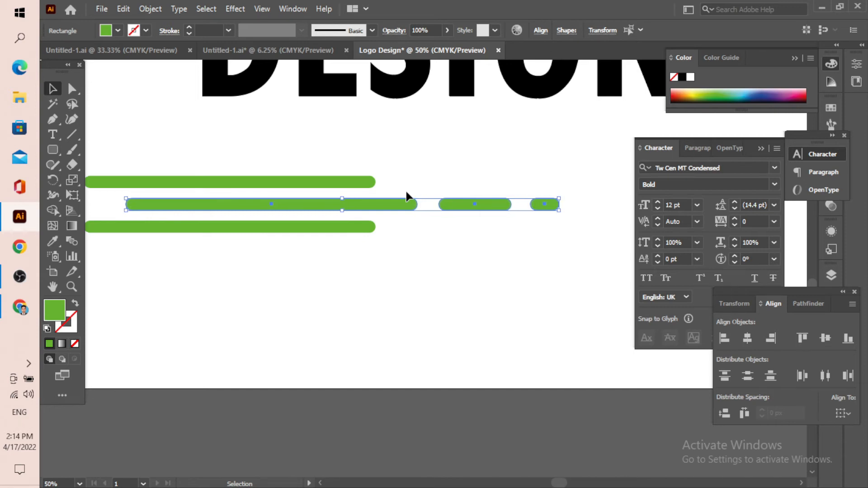
- Try shifting the middle row farther left past the outer bars' ends, and undo that move
mouse_move(394, 203)
left_mouse_down()
mouse_move(338, 204)
mouse_move(394, 203)
left_mouse_up()
left_click(442, 245)
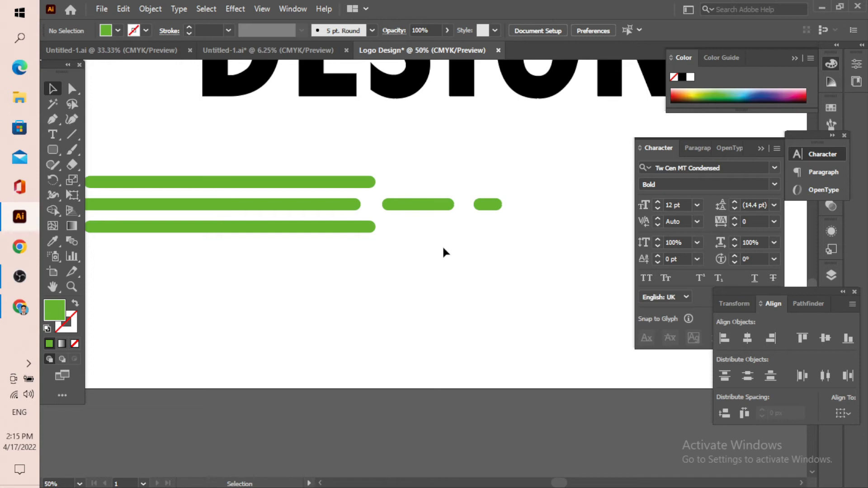
scroll(442, 245, "down", 2)
scroll(403, 236, "up", 1)
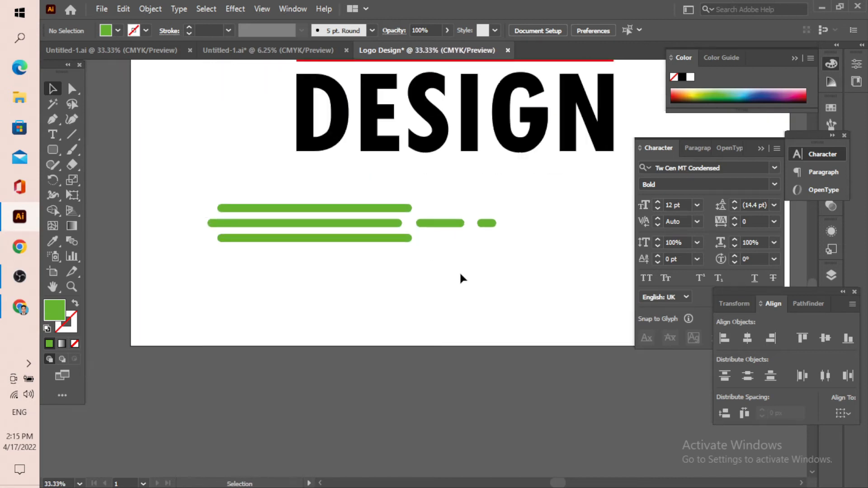
key("ctrl+z")
left_click(486, 281)
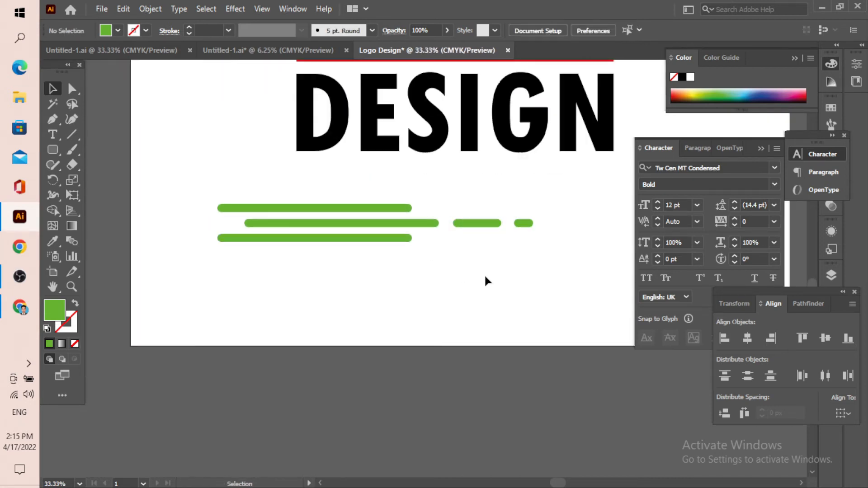
- Try to join the three green bars and two dashes
left_click_drag(334, 177, 341, 192)
left_click(505, 254)
right_click(376, 211)
left_click(438, 298)
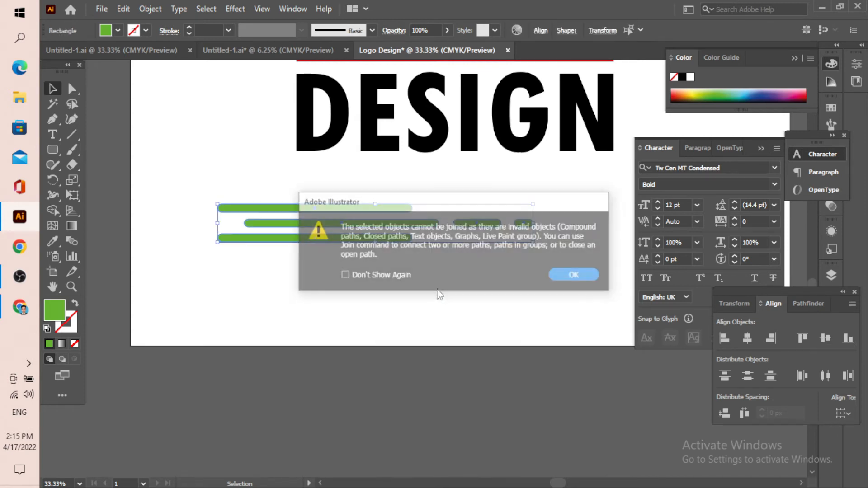
left_click(573, 275)
left_click(560, 278)
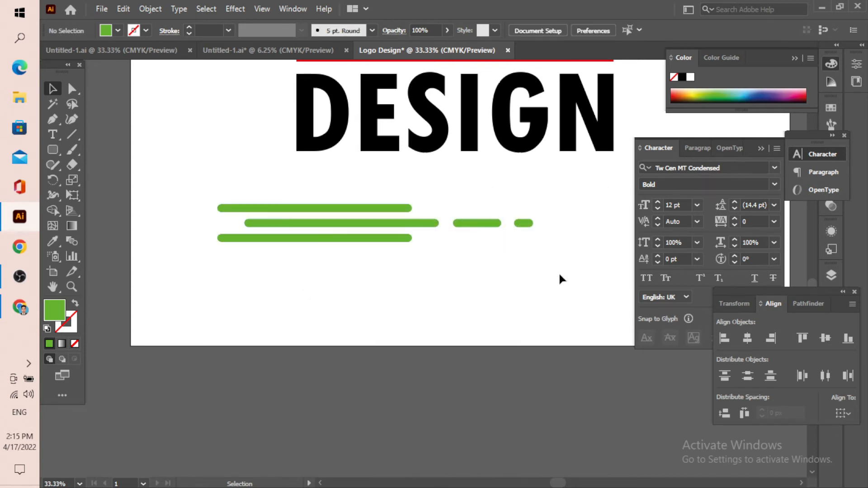
- Group the three green bars and two dashes
left_click_drag(319, 199, 318, 199)
right_click(349, 211)
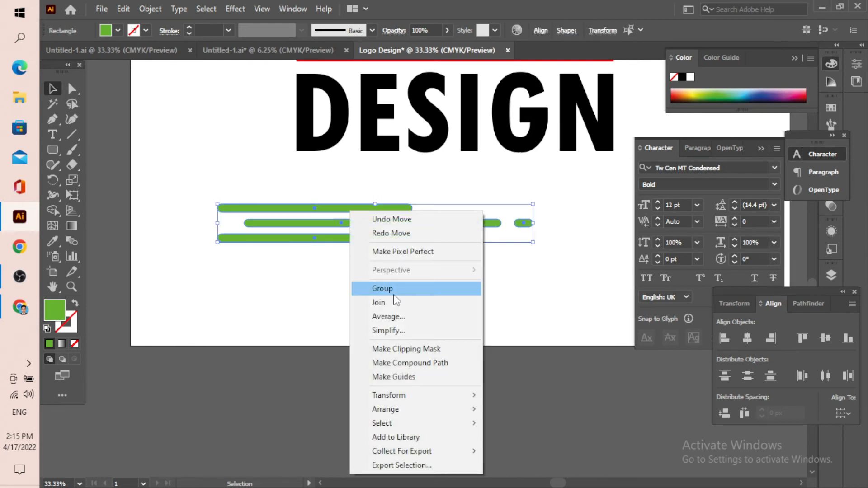
left_click(380, 289)
- Move the green group over the left end of the red bar and compress its height to fit inside the bar
scroll(415, 277, "down", 1)
left_click_drag(392, 269, 378, 184)
scroll(378, 185, "up", 3)
scroll(378, 184, "up", 2)
scroll(378, 183, "down", 2)
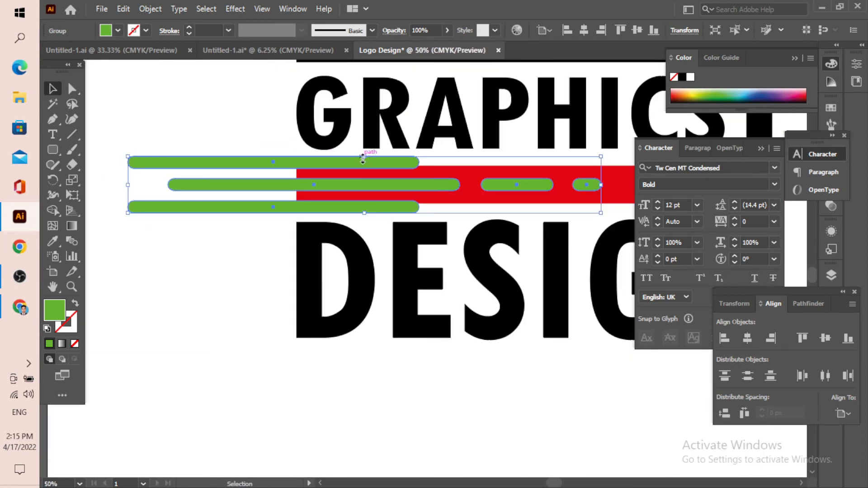
left_click_drag(365, 159, 365, 167)
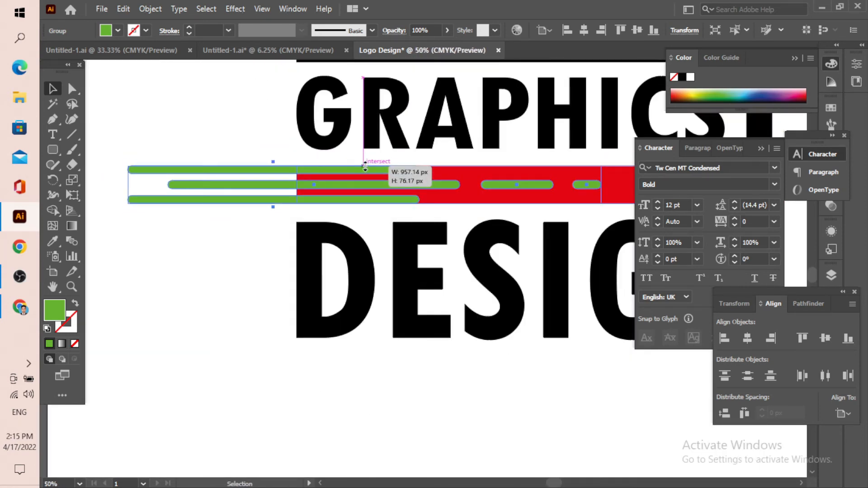
left_click_drag(365, 169, 365, 171)
scroll(354, 184, "up", 1)
left_click(223, 143)
scroll(378, 232, "down", 3)
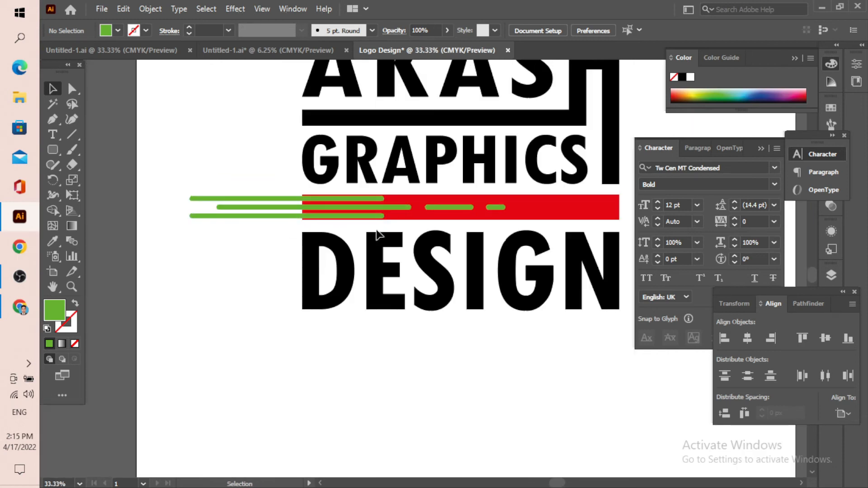
- Narrow the green group horizontally by pulling in its right edge along the red bar
scroll(433, 221, "down", 1)
scroll(433, 221, "up", 3)
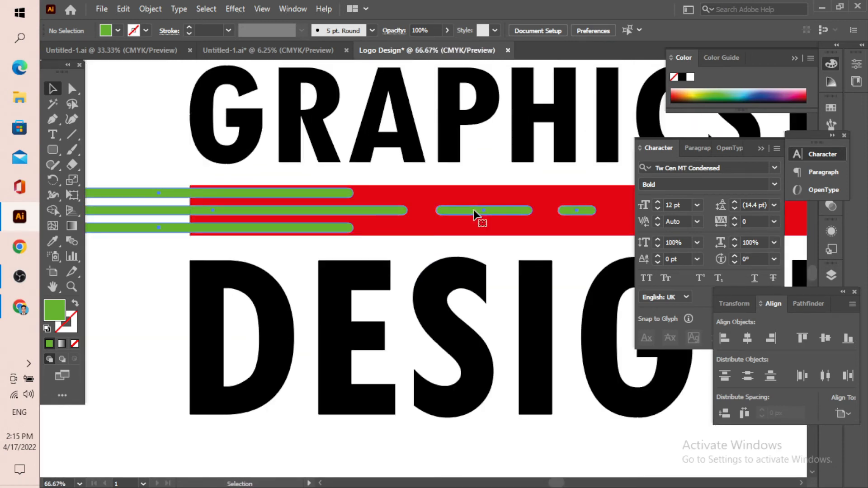
left_click(475, 210)
left_click_drag(597, 210, 467, 226)
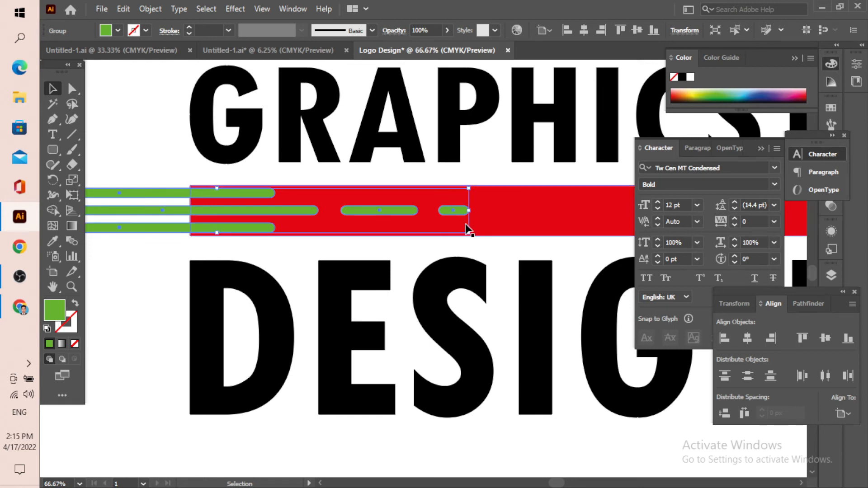
left_click(495, 181)
- Ungroup the green bars and dashes
right_click(373, 211)
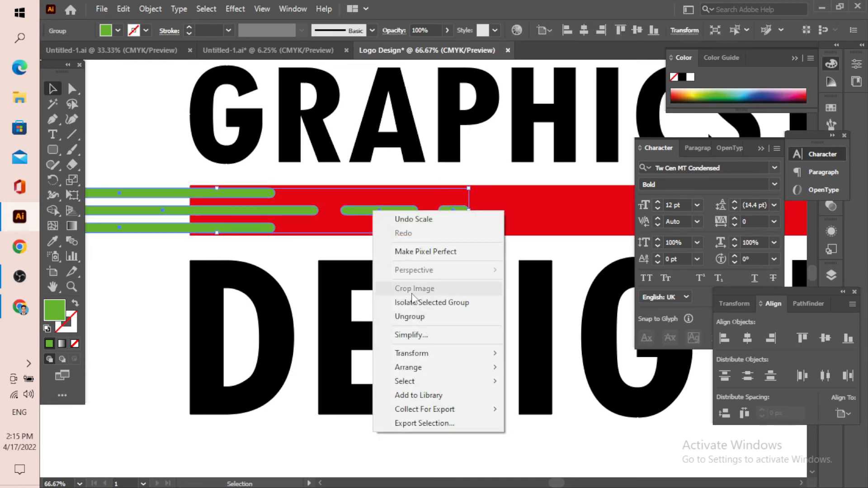
left_click(409, 317)
left_click(334, 246)
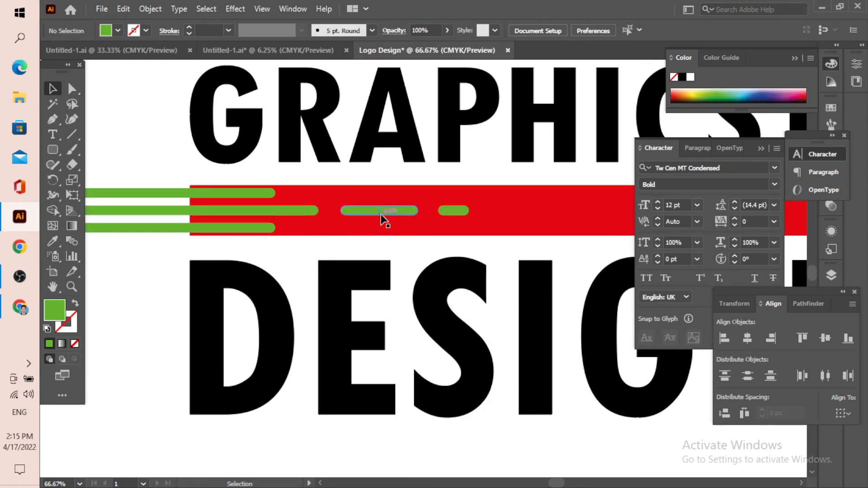
- Shorten the longer green dash and shift the two dashes left to tighten the gaps in the middle row
left_click(407, 212)
scroll(415, 212, "up", 3)
left_click_drag(415, 211, 337, 212)
left_click(514, 220)
left_click_drag(514, 217, 398, 218)
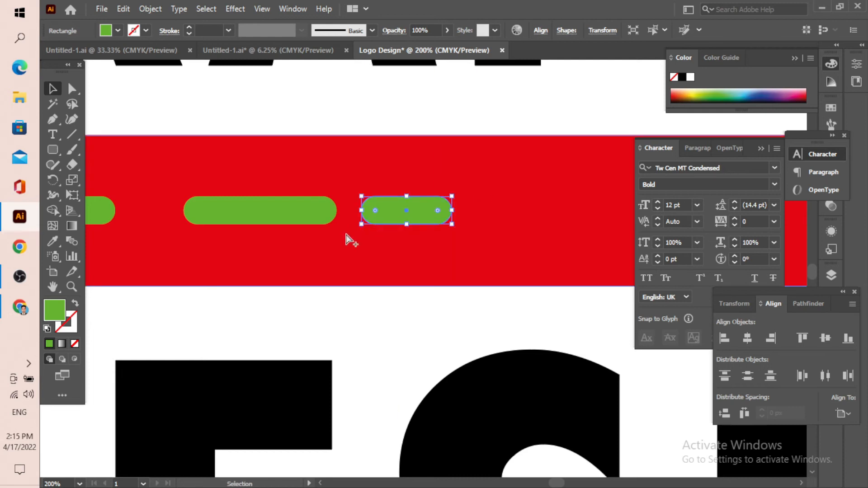
scroll(346, 235, "down", 3)
mouse_move(327, 231)
left_mouse_down()
mouse_move(303, 230)
mouse_move(315, 232)
left_mouse_up()
scroll(315, 232, "down", 4)
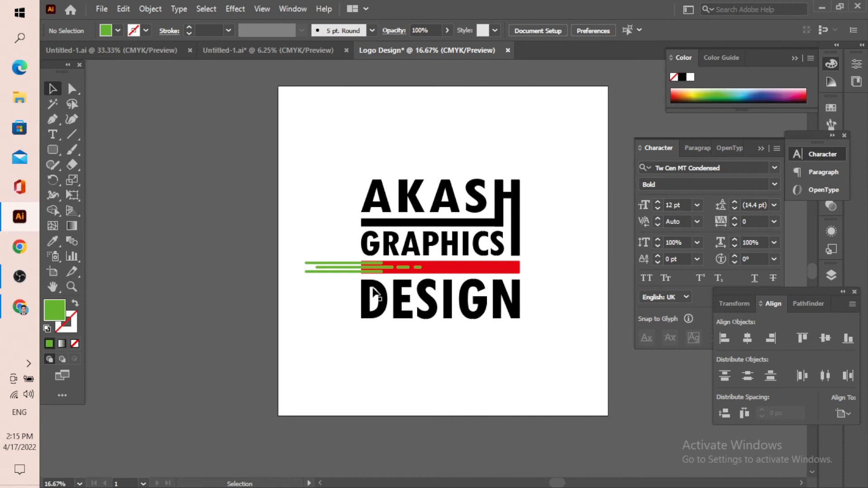
- Select the two dashes and three green bars and group them again
scroll(402, 271, "up", 4)
left_click(388, 258)
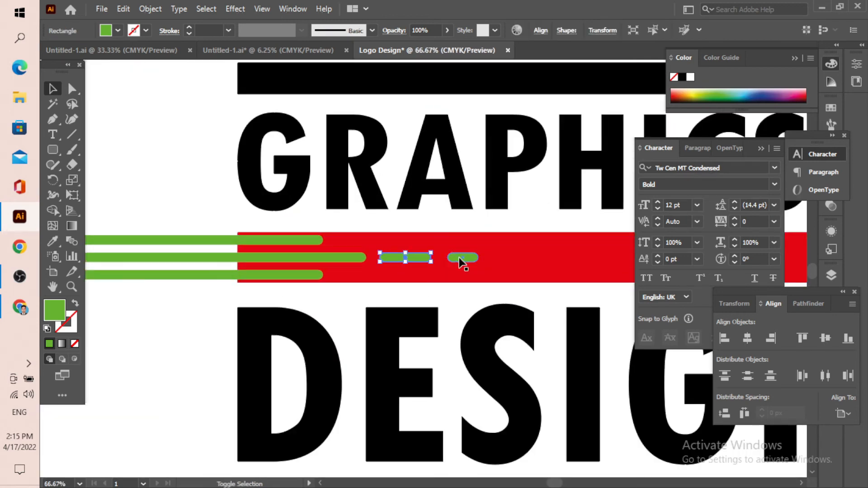
left_click(461, 260, "shift")
left_click(307, 257, "shift")
left_click(291, 240, "shift")
left_click(299, 274, "shift")
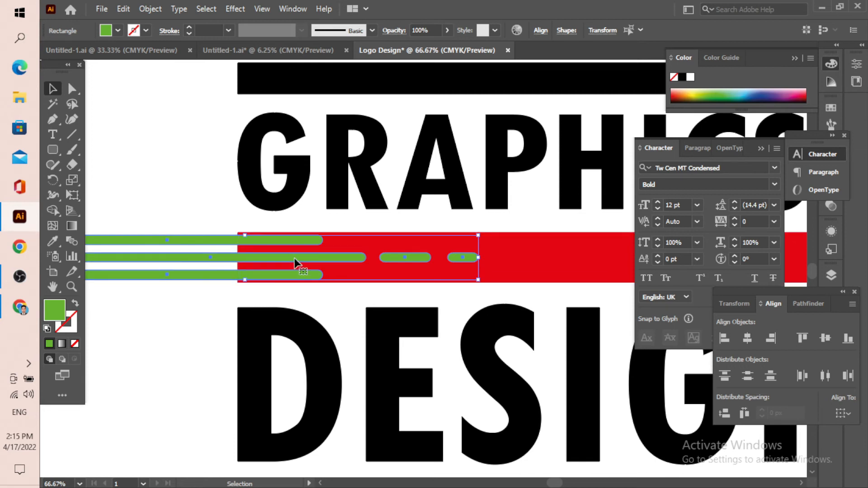
right_click(294, 262)
left_click(327, 302)
- Copy the green group horizontally to the right end of the red bar and reflect the copy across the vertical axis
key("ctrl+minus")
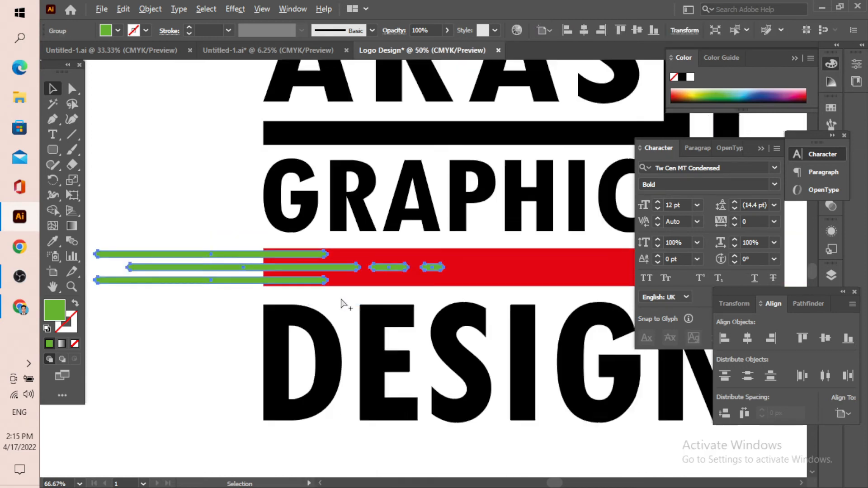
scroll(406, 268, "down", 1)
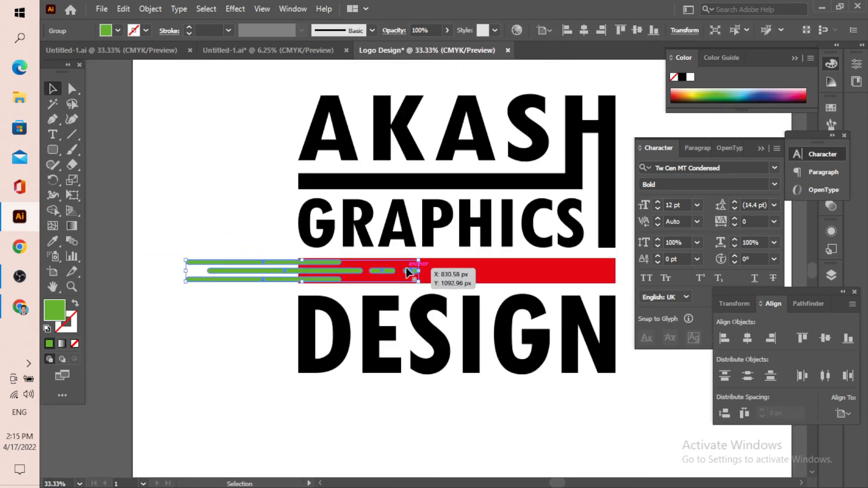
left_click_drag(378, 273, 576, 294)
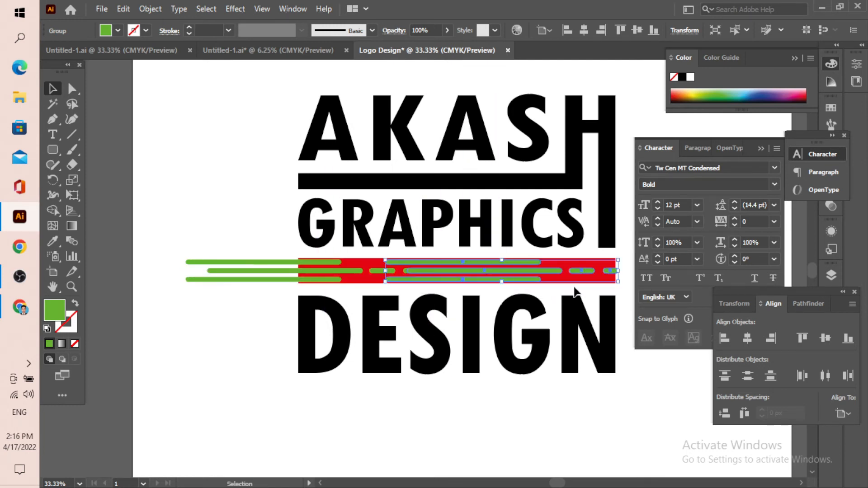
right_click(500, 277)
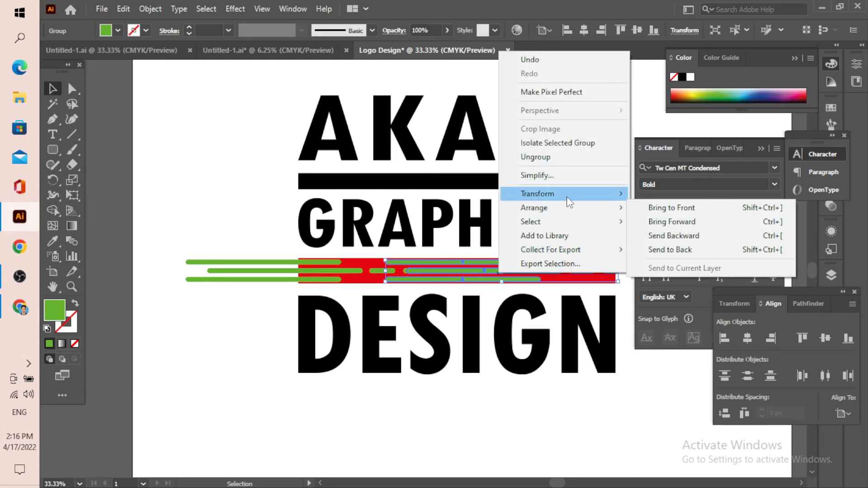
mouse_move(569, 203)
left_click(682, 240)
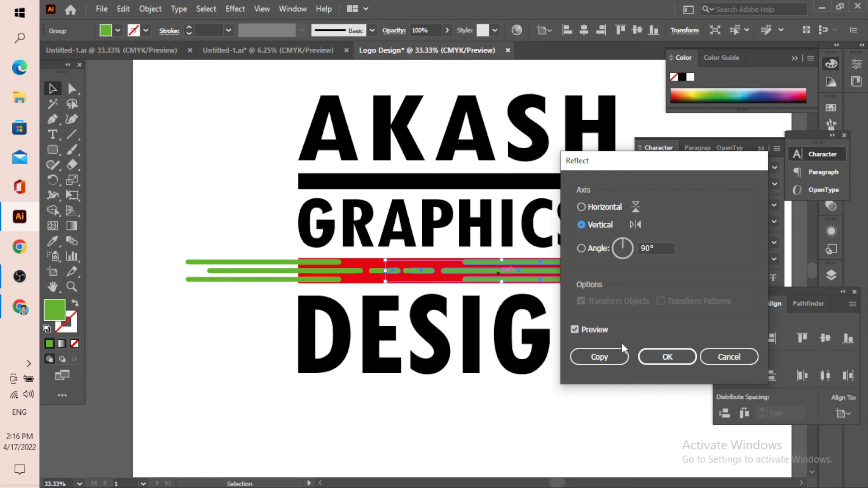
left_click(677, 358)
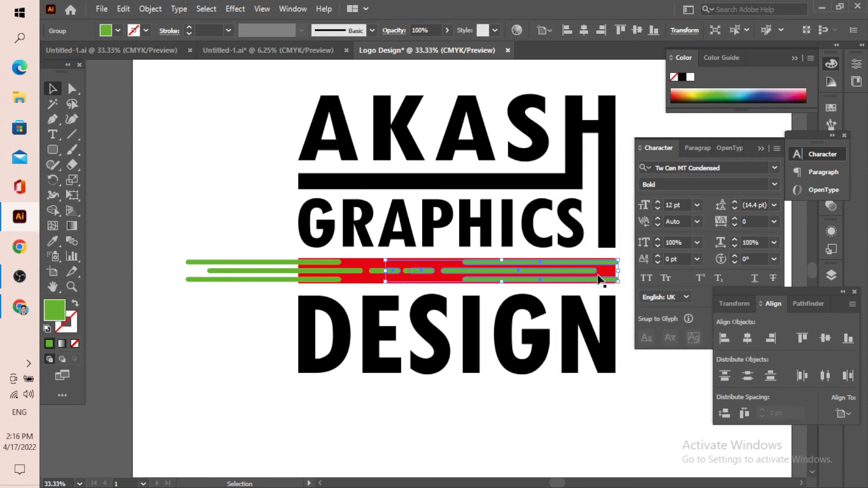
- Move the mirrored green group right so its long bars extend past the red bar's right end, clear of the original dashes
key("ctrl+minus")
left_click_drag(594, 286, 479, 248)
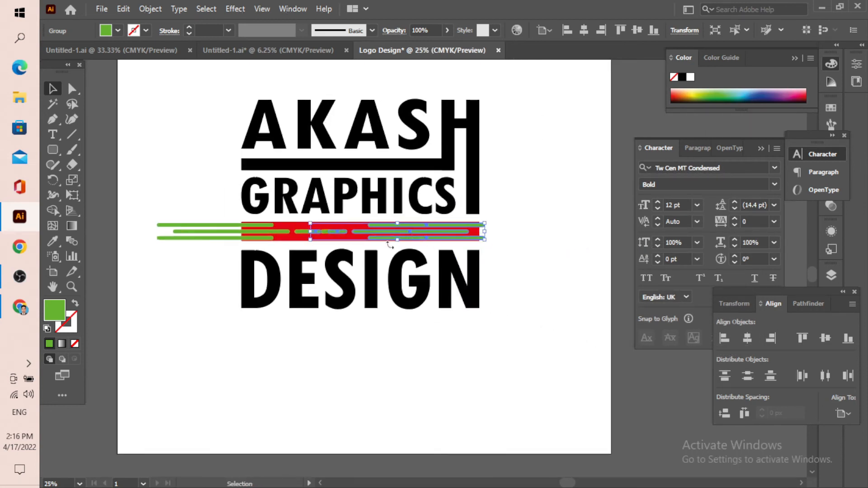
scroll(402, 239, "up", 3)
left_click_drag(419, 220, 525, 224)
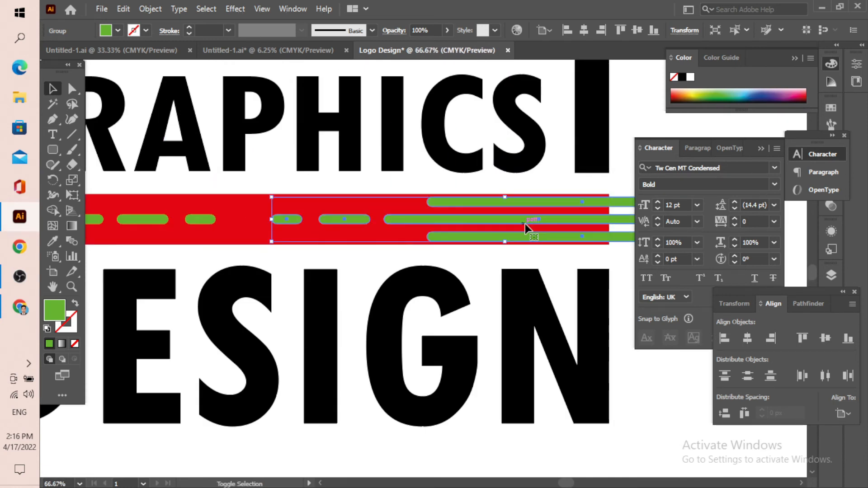
- Select the red bar with both green groups and subtract the green shapes from it using Minus Front
scroll(543, 228, "down", 2)
left_click(224, 194)
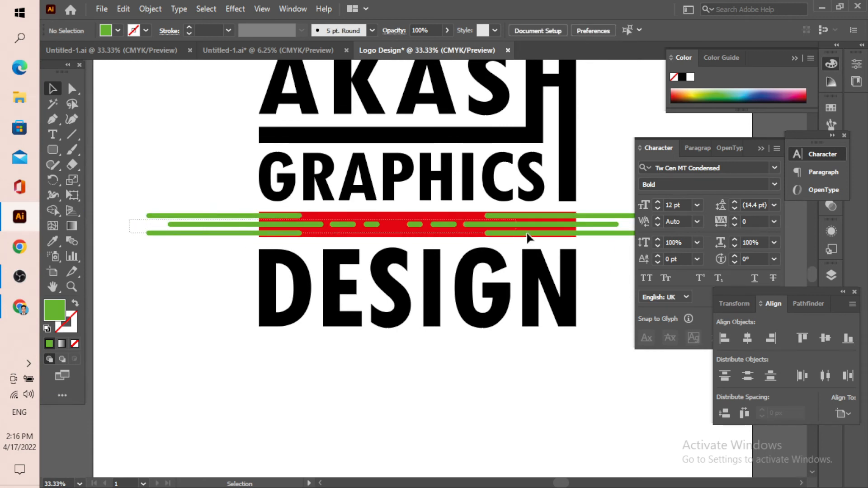
left_click(583, 233)
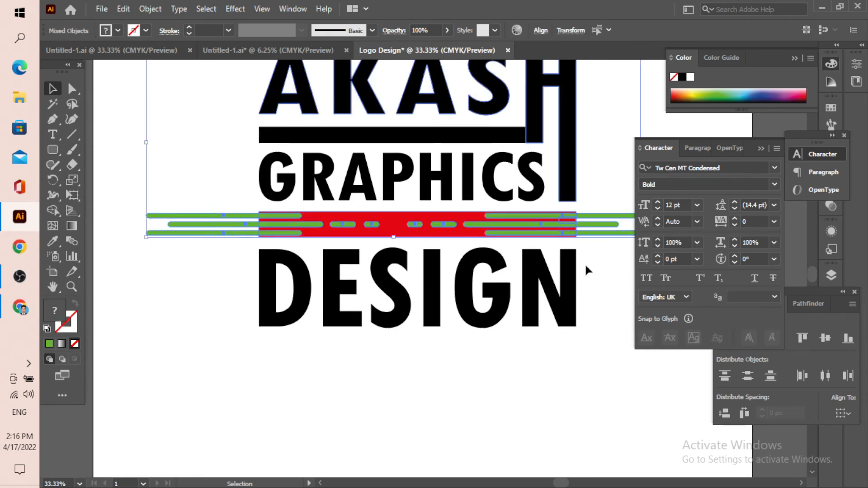
left_click(401, 336)
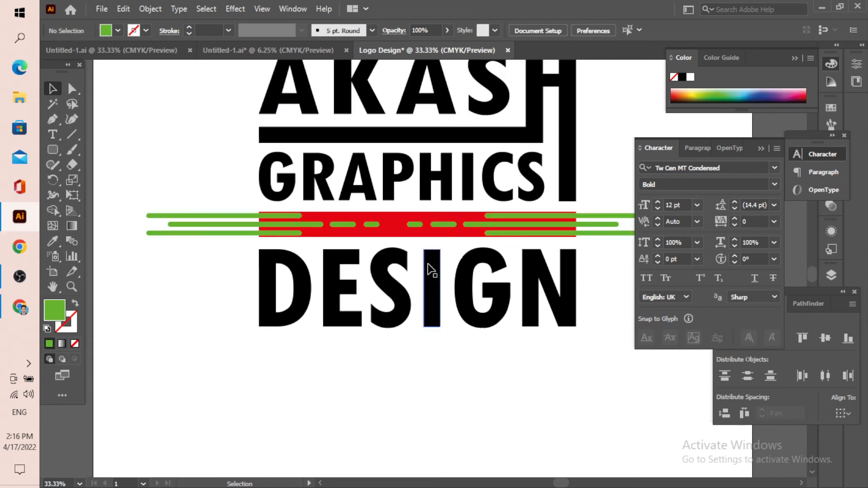
left_click(390, 226)
left_click(288, 223, "shift")
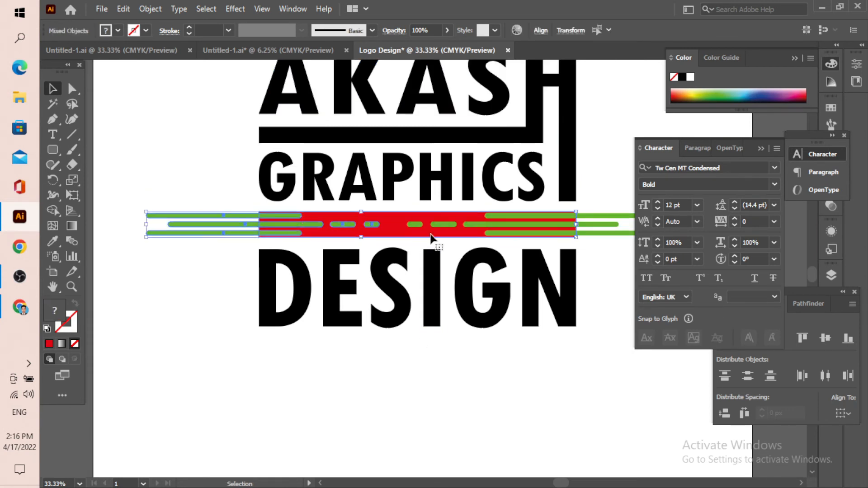
left_click(507, 232, "shift")
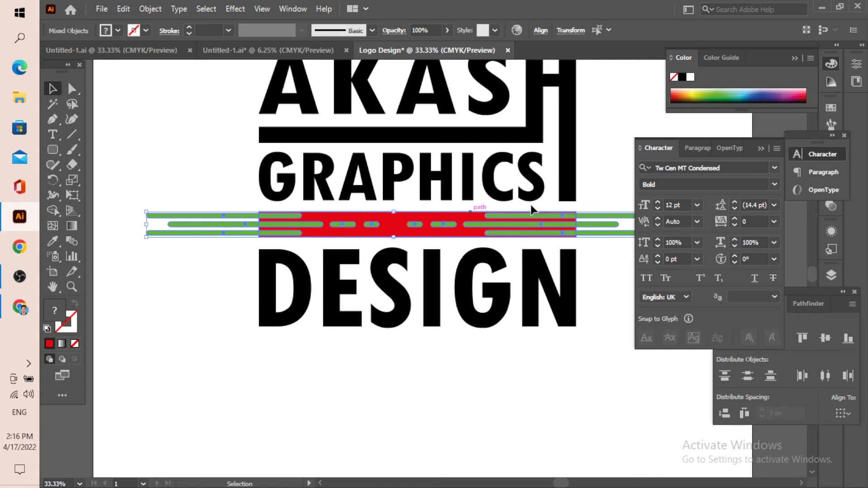
left_click(807, 304)
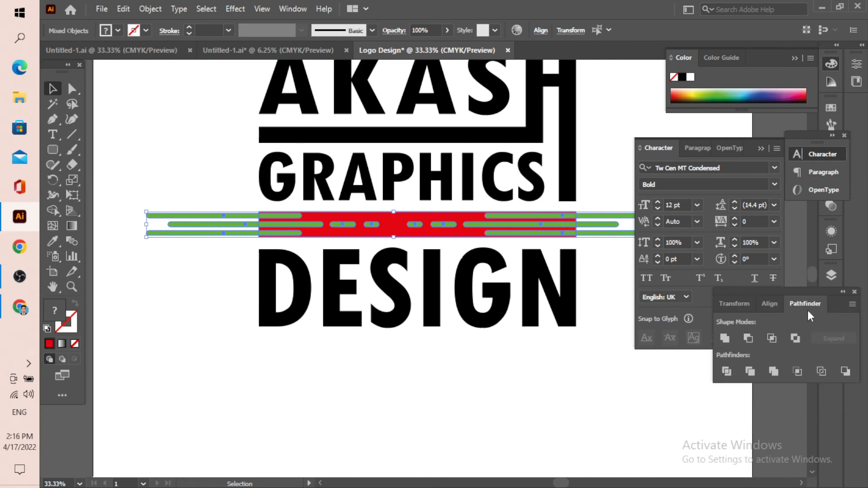
left_click(287, 8)
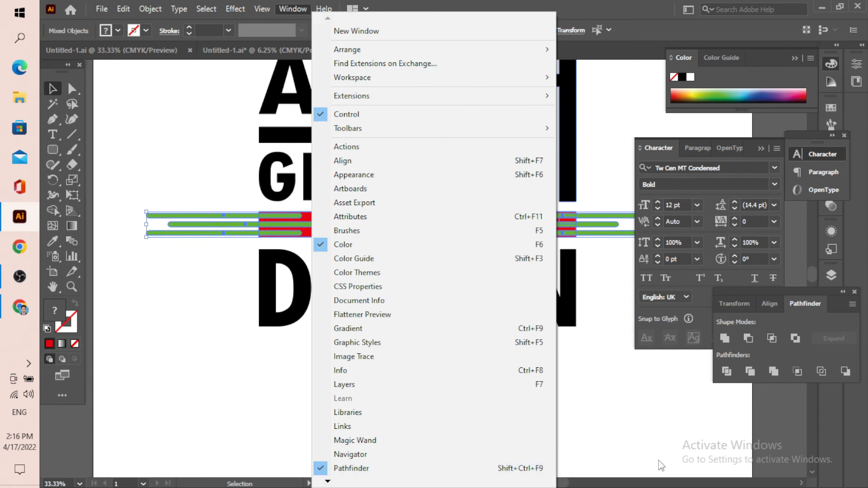
left_click(805, 304)
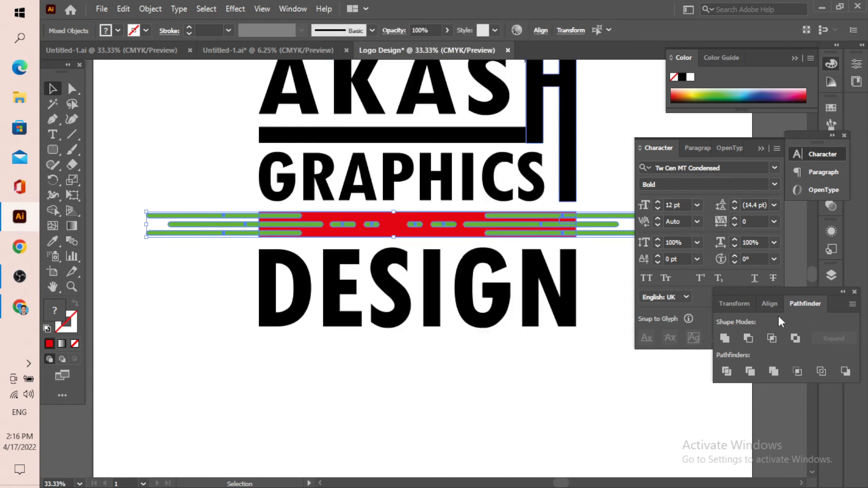
left_click(748, 340)
left_click(539, 339)
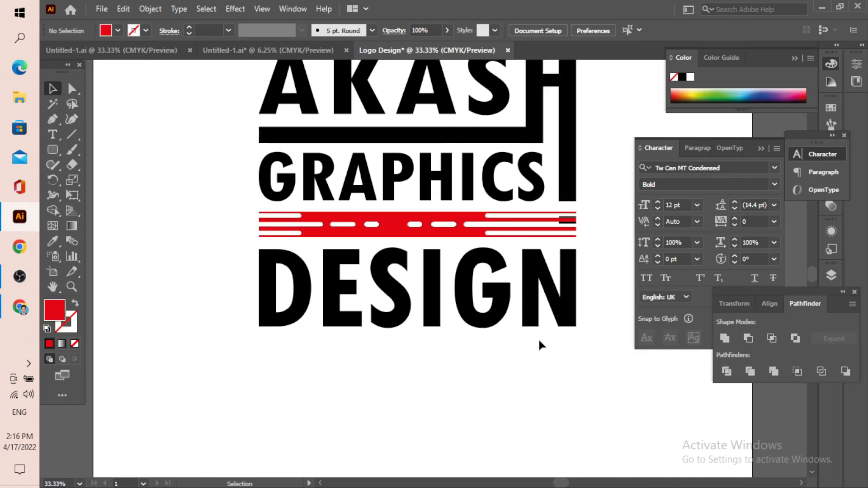
- Ungroup the black lettering that includes the leftover block behind the red bar's right end
scroll(582, 217, "up", 2)
left_click(551, 223)
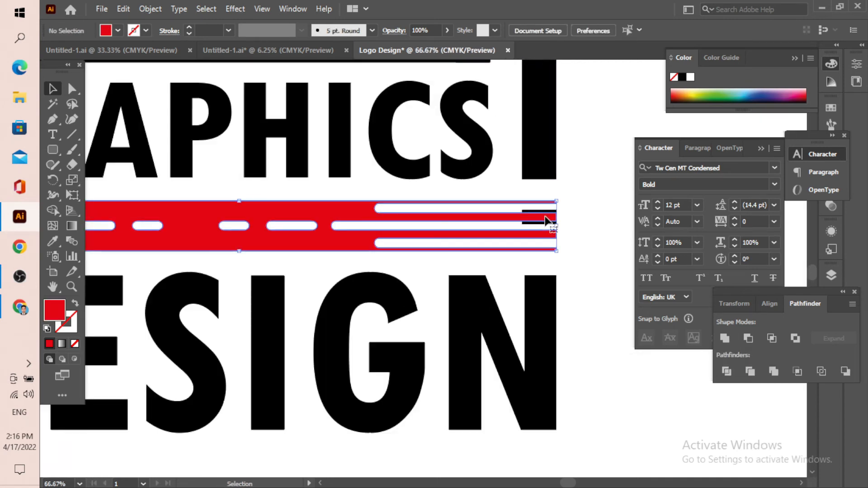
left_click(553, 221)
left_click(549, 217)
scroll(548, 219, "up", 3)
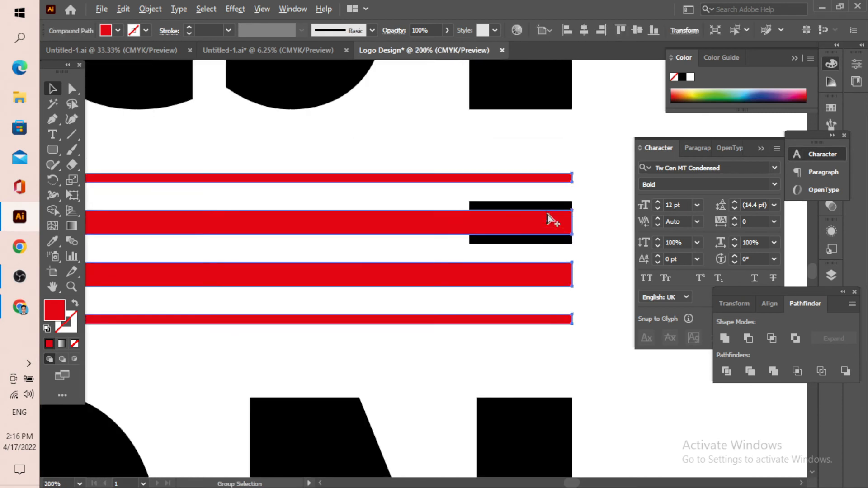
left_click(596, 163)
left_click(556, 202)
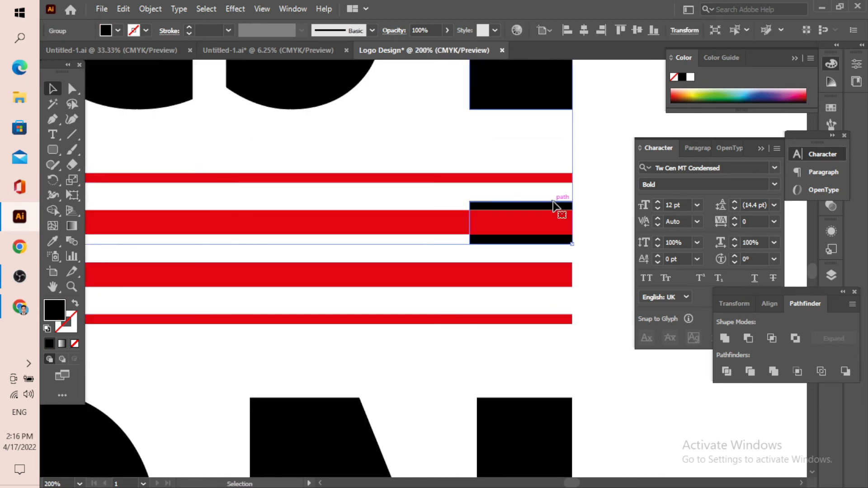
right_click(555, 204)
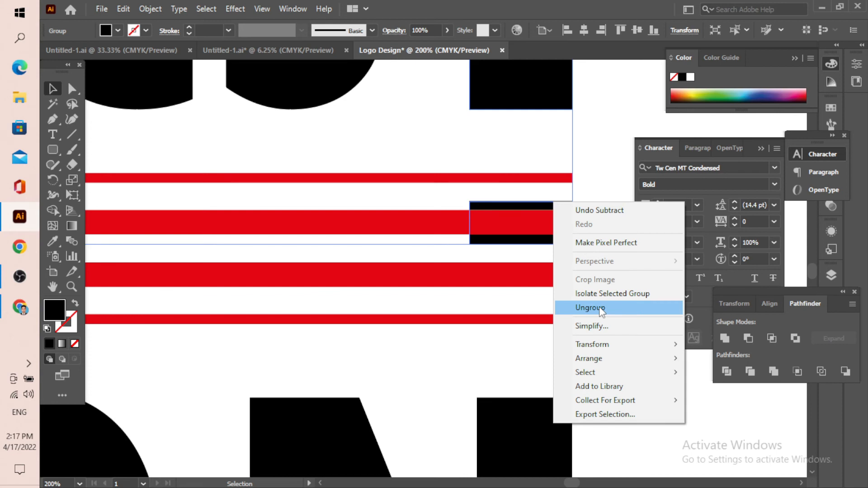
left_click(599, 307)
- Separate the leftover black block from the H's compound path and delete it from behind the red stripes
left_click(601, 228)
left_click(561, 204)
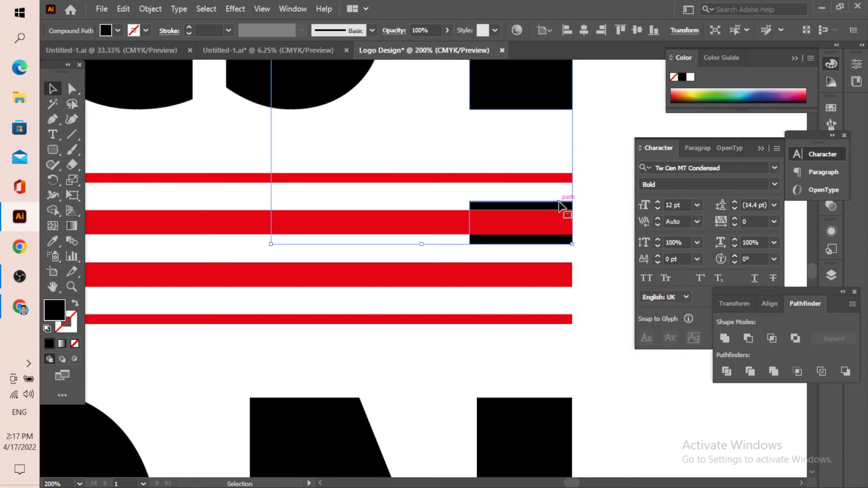
right_click(560, 203)
left_click(597, 293)
left_click(591, 198)
left_click(550, 210)
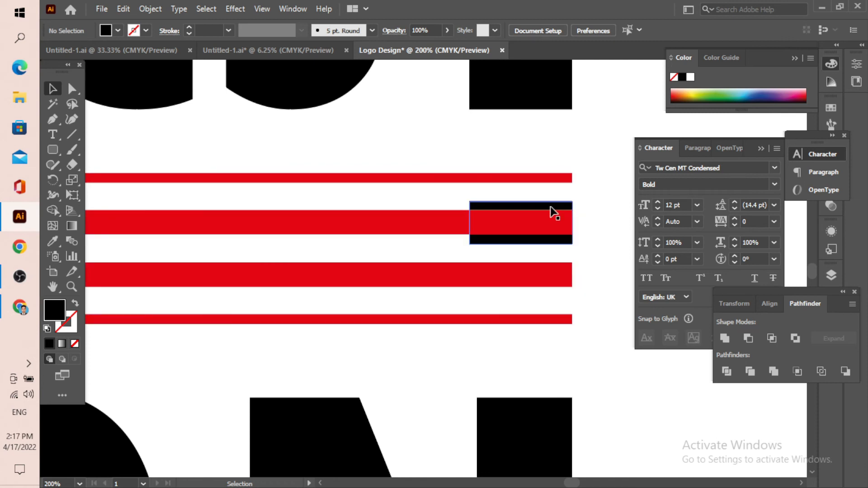
key("Delete")
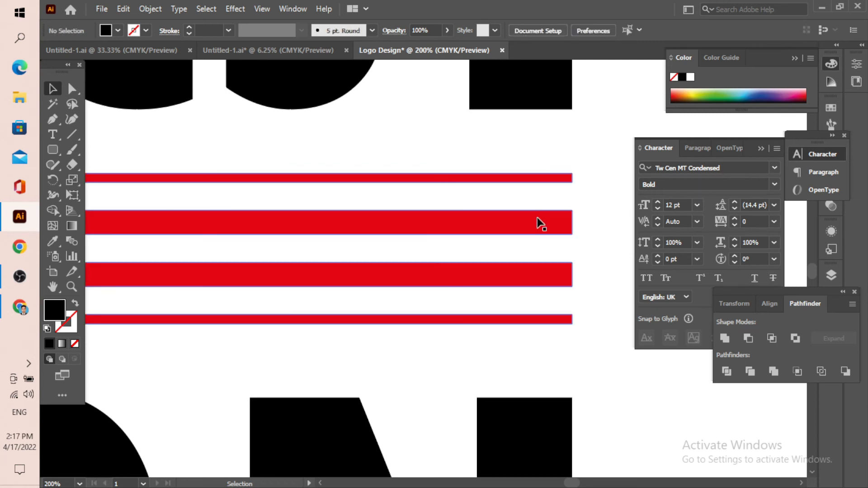
- Draw a vertical line segment on the blank area to the right of the H's extended stem
scroll(553, 242, "down", 1)
scroll(556, 247, "down", 7)
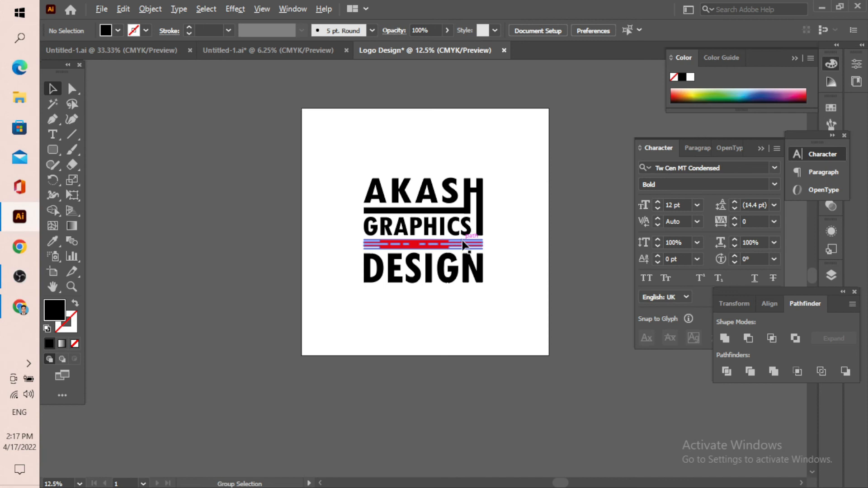
scroll(483, 232, "up", 2)
scroll(582, 170, "up", 1)
scroll(481, 181, "up", 3)
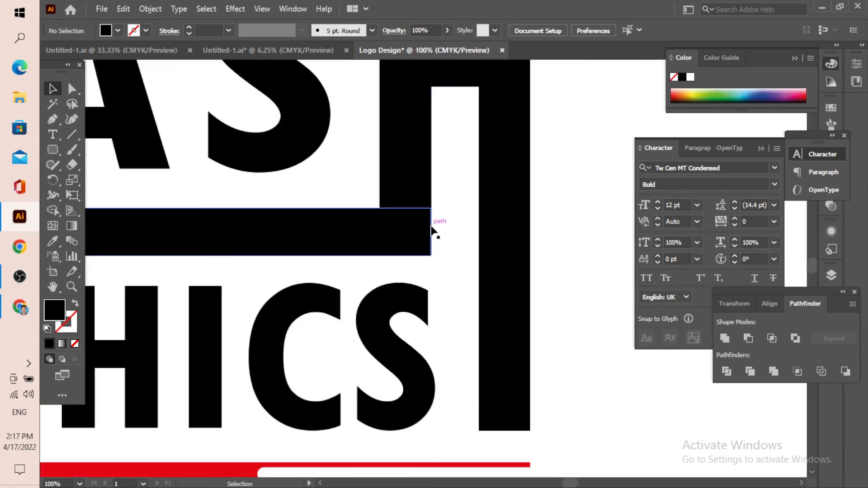
scroll(450, 239, "down", 3)
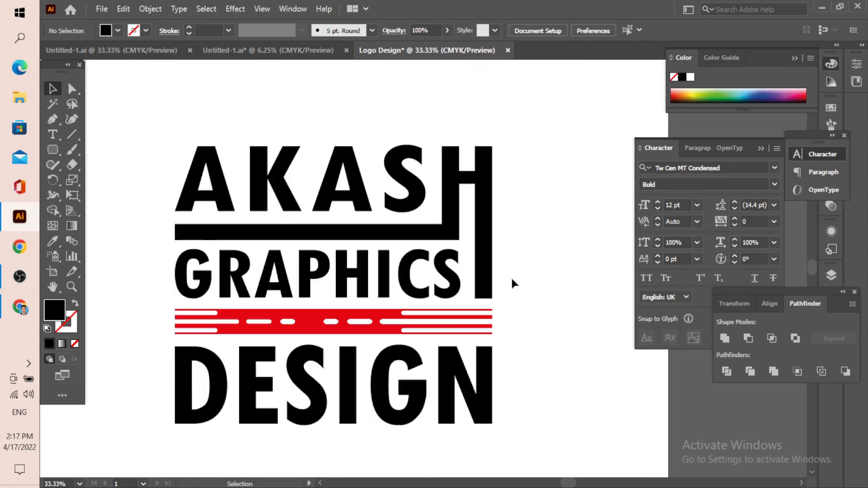
scroll(475, 242, "up", 1)
scroll(479, 239, "up", 1)
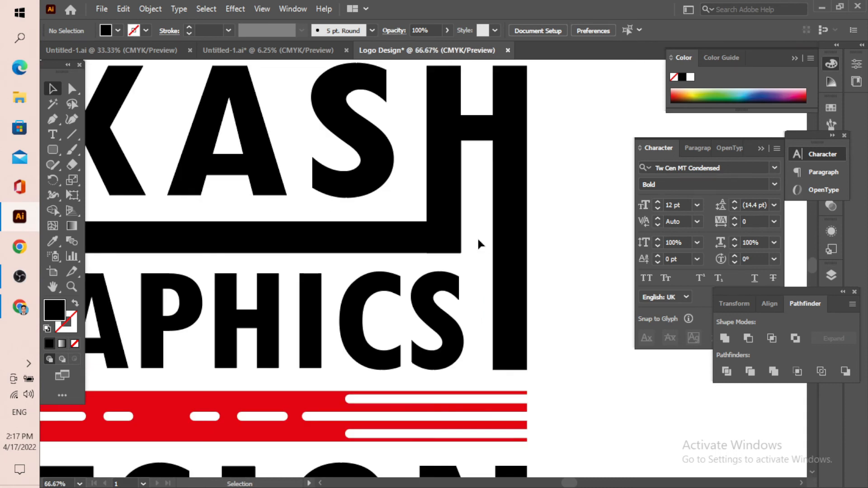
left_click(72, 134)
scroll(527, 273, "down", 1)
left_click_drag(564, 214, 564, 344)
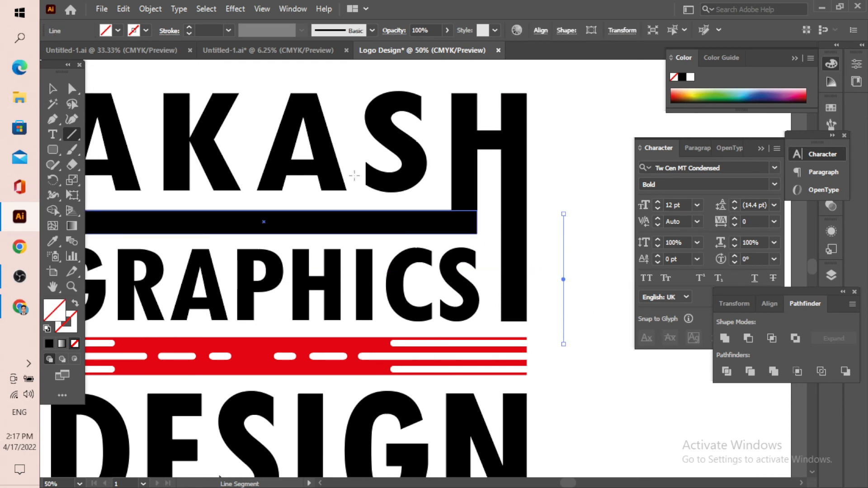
- Set the vertical line's stroke to 37 pt and expand its fill and stroke into a solid shape
left_click(189, 28)
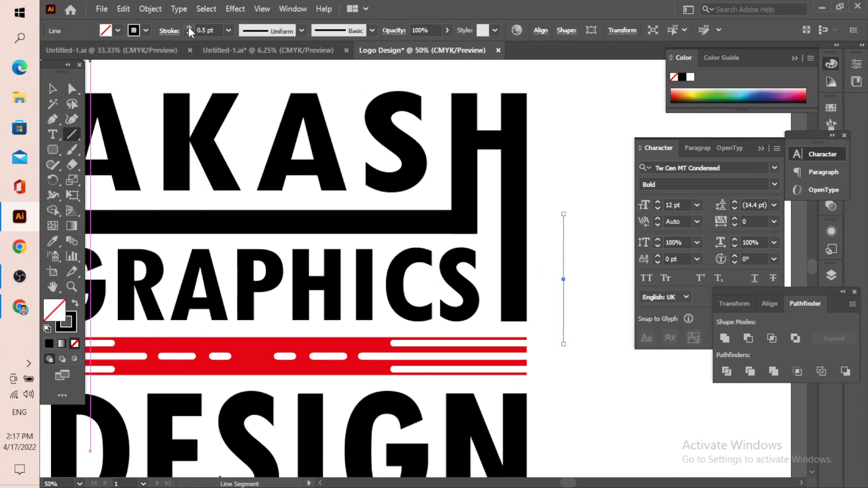
left_click(189, 27)
left_click(189, 28)
left_click(189, 28)
left_click(189, 27)
left_click(189, 27)
left_click(189, 27)
left_click(189, 27)
left_click(141, 11)
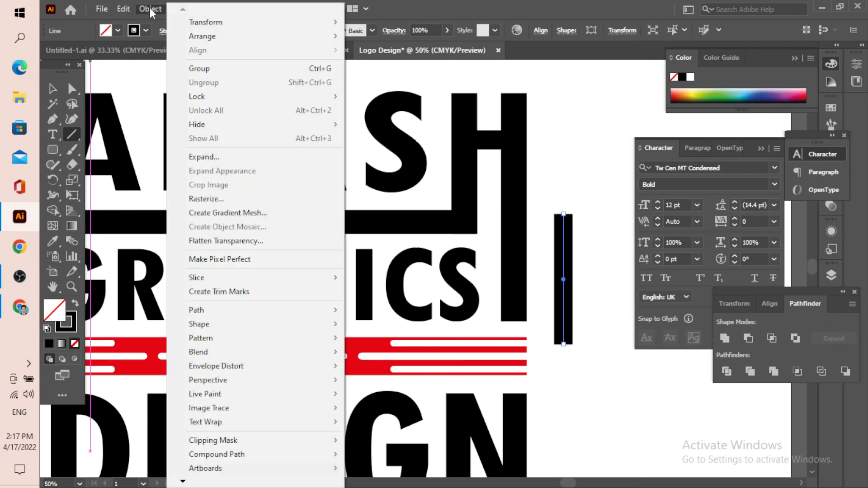
left_click(243, 157)
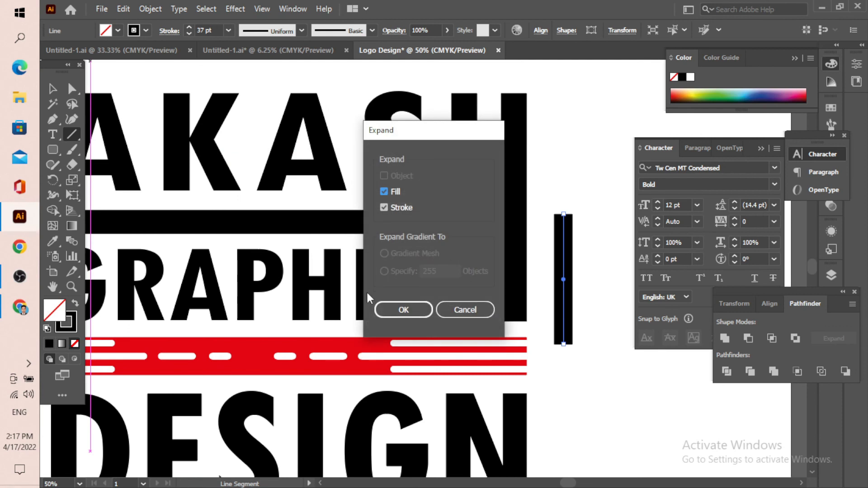
left_click(402, 310)
- Rotate the expanded bar and lay it diagonally across the corner where the horizontal black bar meets the H
left_click_drag(53, 150, 109, 149)
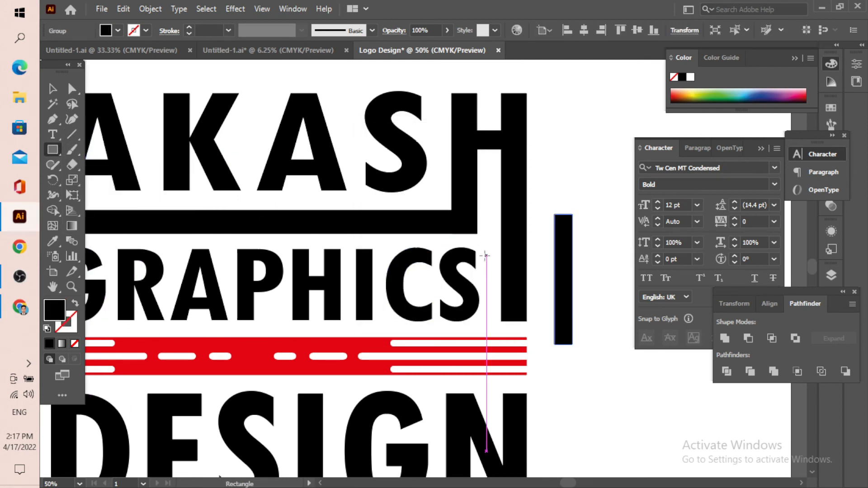
left_click(53, 89)
left_click(443, 231)
left_click_drag(571, 342, 507, 277)
scroll(477, 217, "up", 2)
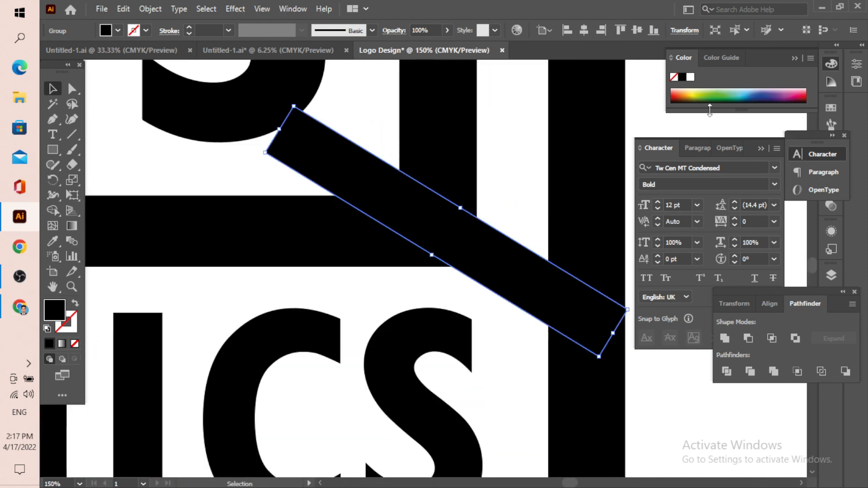
- Fill the diagonal bar with dark gold and reposition it across the corner between the horizontal bar and the H
left_click(689, 97)
scroll(461, 193, "down", 2)
left_click_drag(543, 244, 503, 270)
scroll(439, 183, "up", 2)
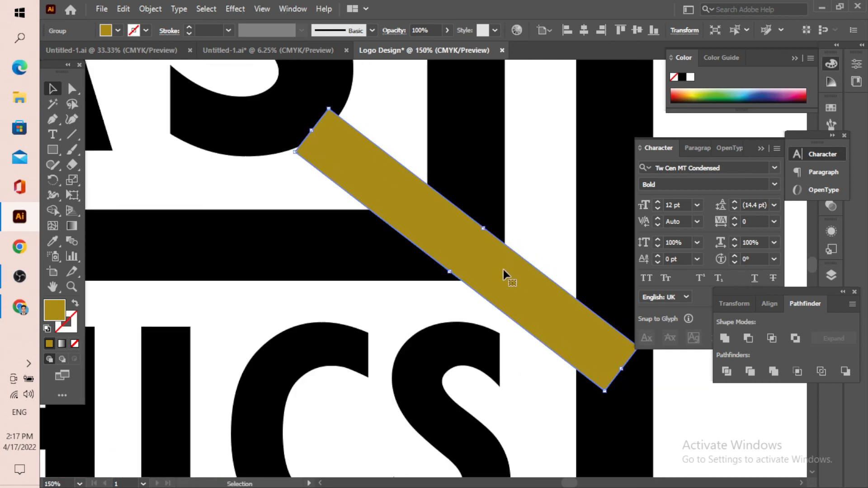
- Select the diagonal bar with the H and horizontal bar, and cut a slanted gap through their corner using Shape Builder
left_click(475, 183, "shift")
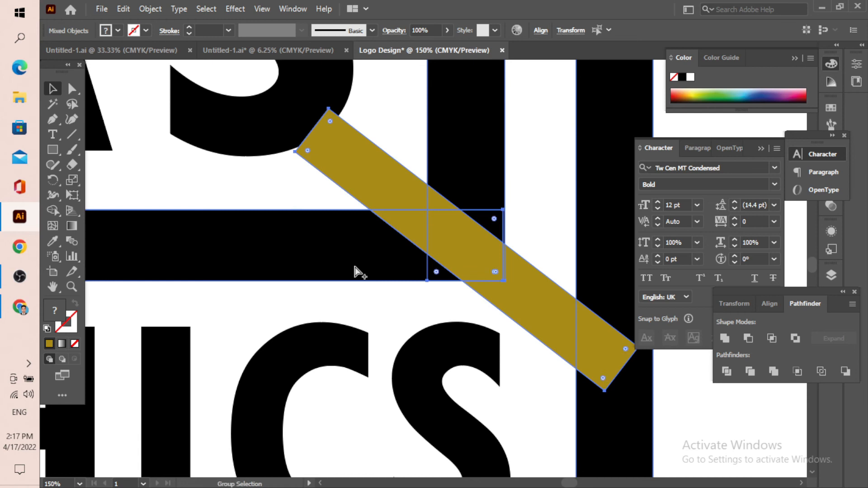
left_click(52, 213)
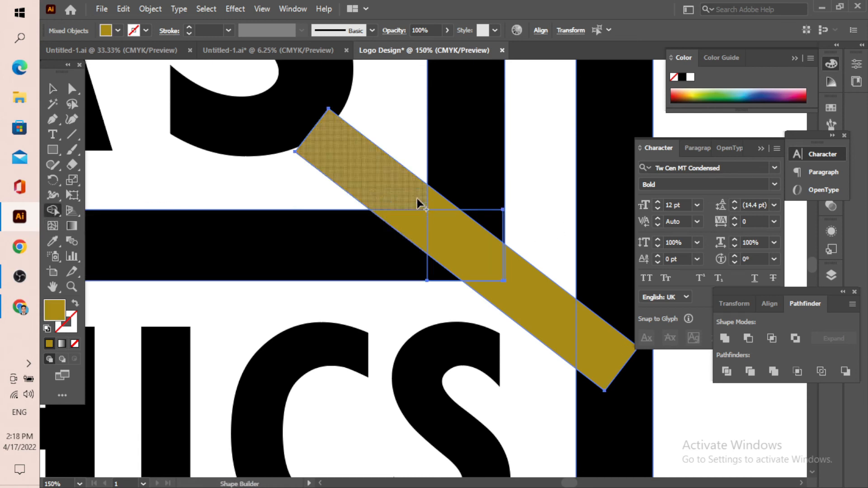
left_click_drag(519, 278, 521, 276)
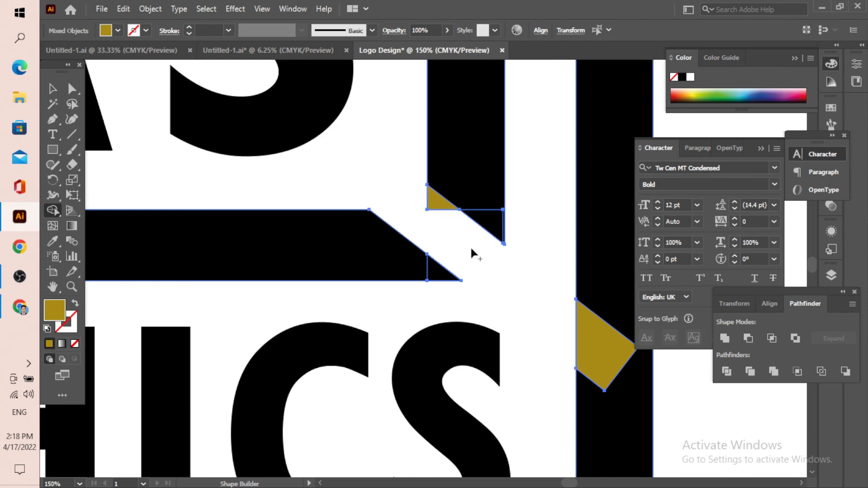
left_click(435, 195, "alt")
key("ctrl+0")
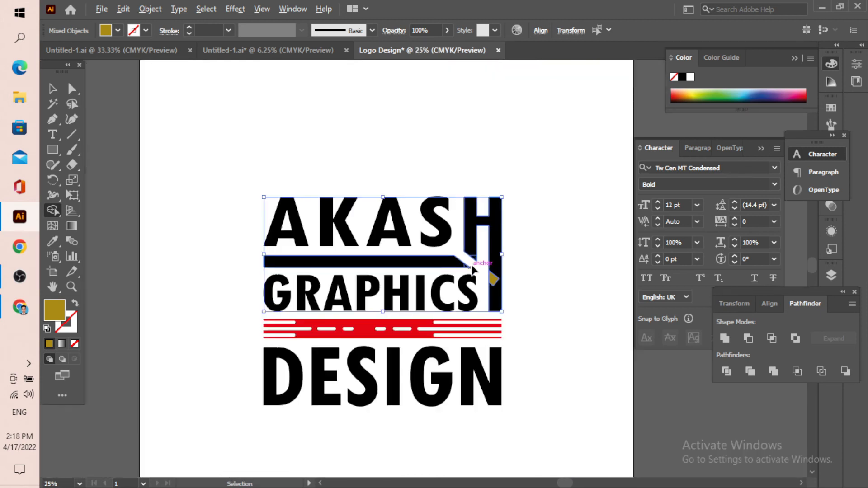
key("ctrl+1")
- Delete the leftover gold piece on the H's long right stem
left_click(53, 89)
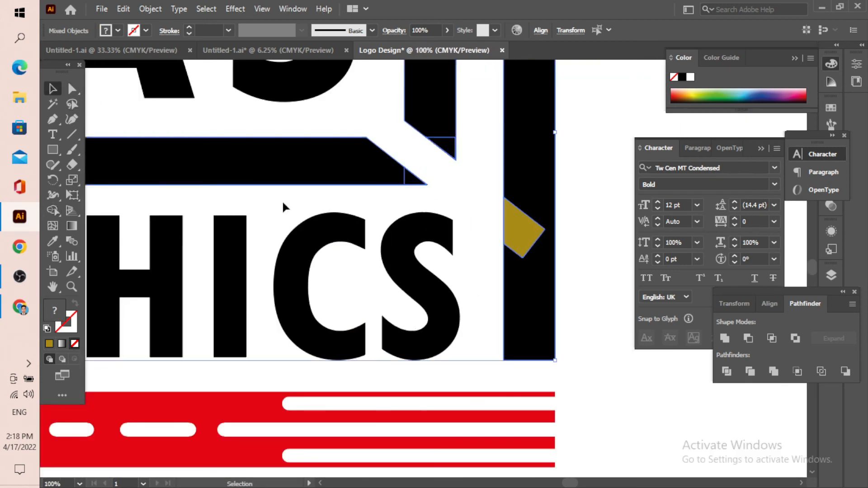
left_click(597, 236)
left_click(533, 221)
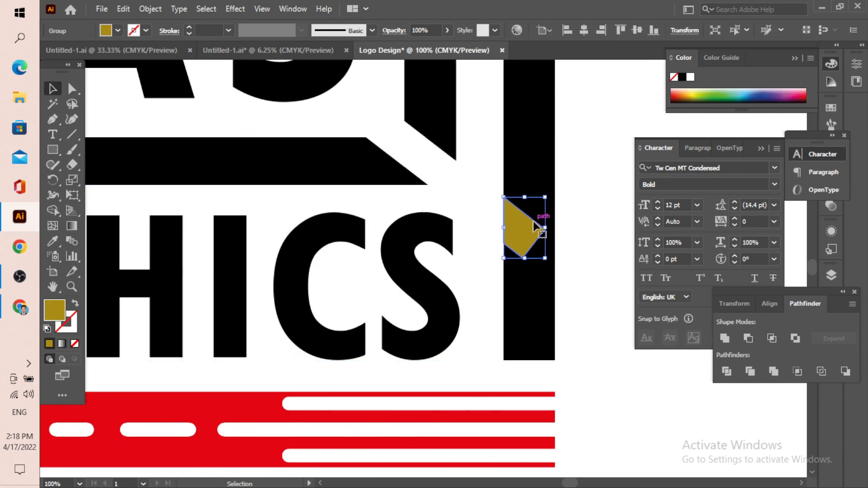
key("Delete")
key("ctrl+0")
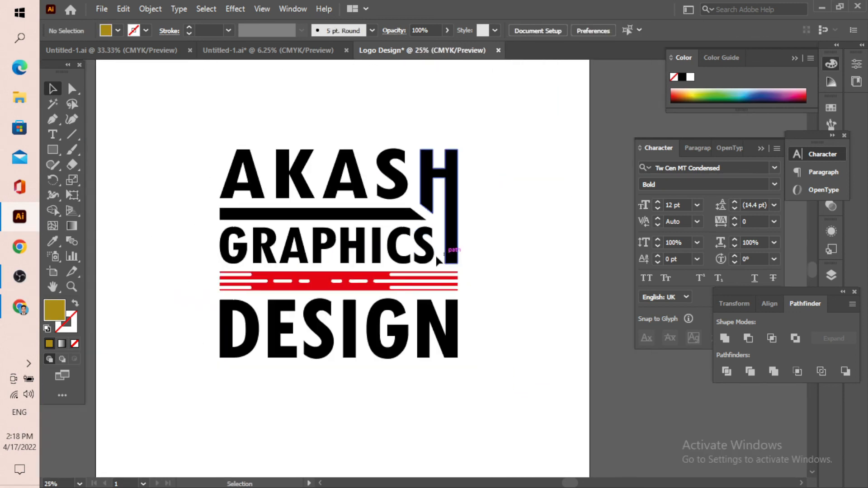
key("ctrl+plus")
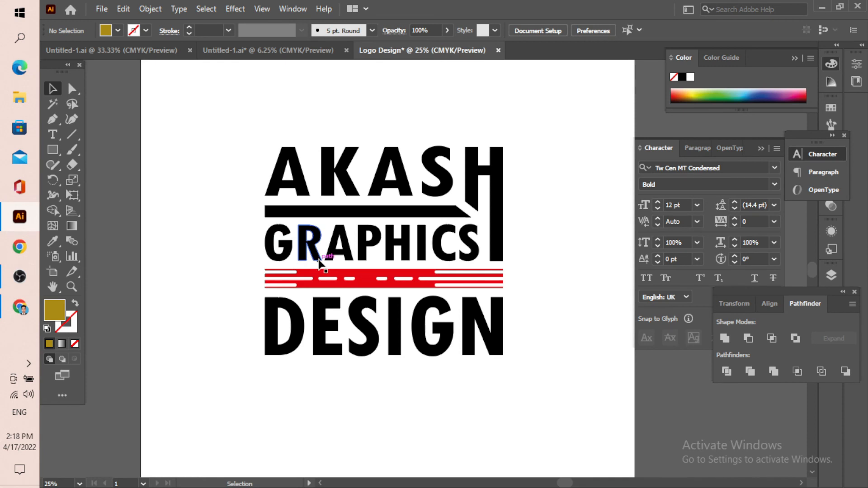
- Examine the logo's overall look and compare it with the finished reference design in Untitled-1.ai
scroll(286, 242, "up", 1)
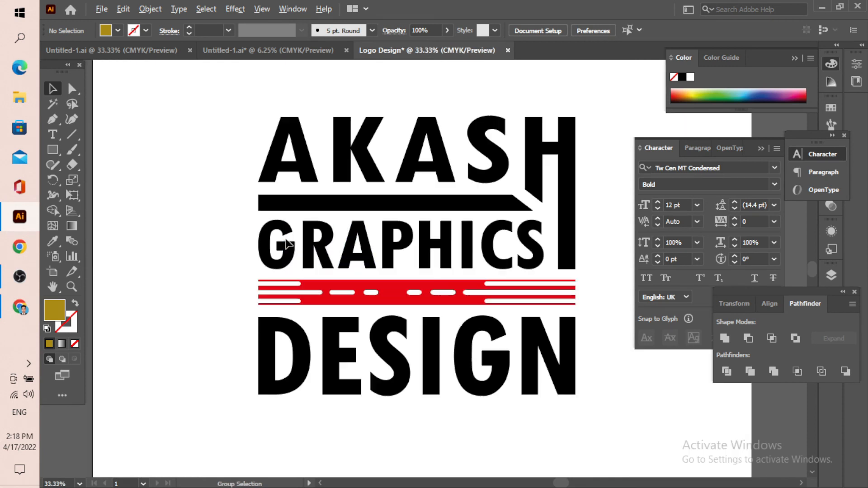
scroll(405, 270, "down", 3)
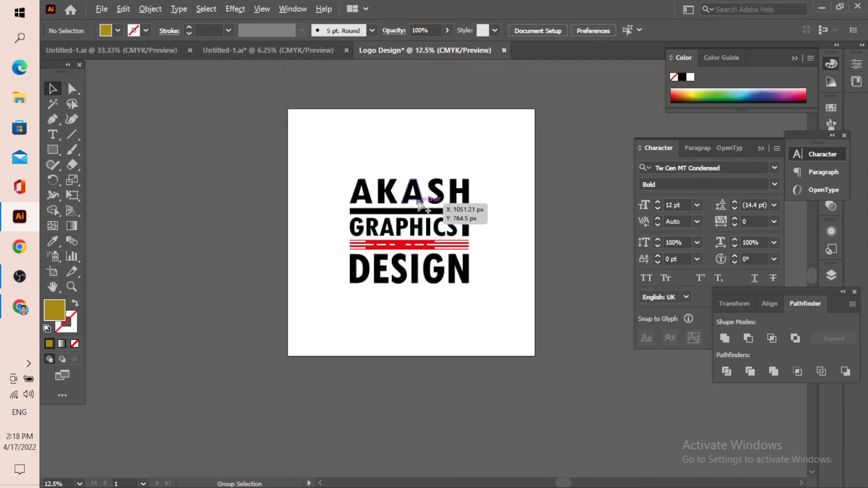
scroll(419, 204, "up", 2)
scroll(524, 226, "down", 2)
scroll(525, 207, "up", 2)
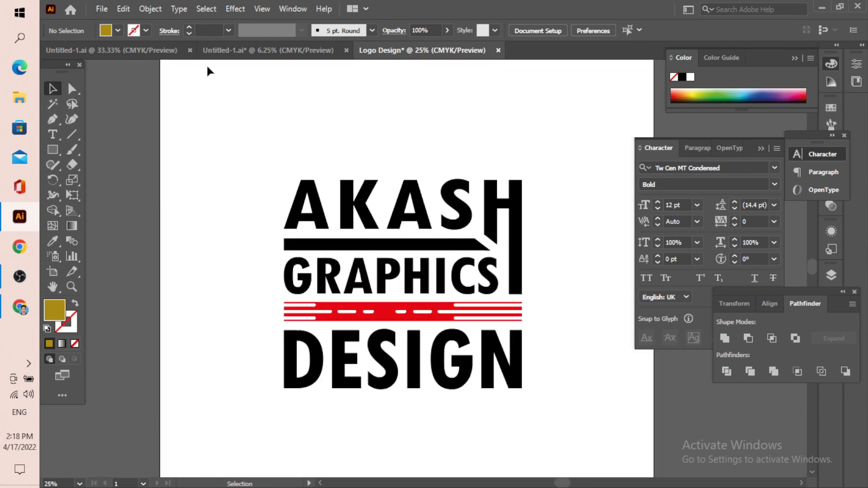
left_click(143, 53)
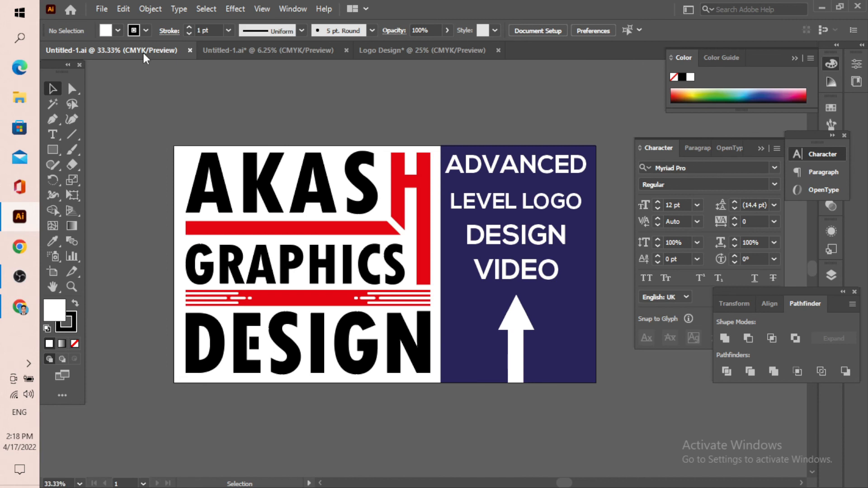
left_click(428, 48)
key("ctrl+equal")
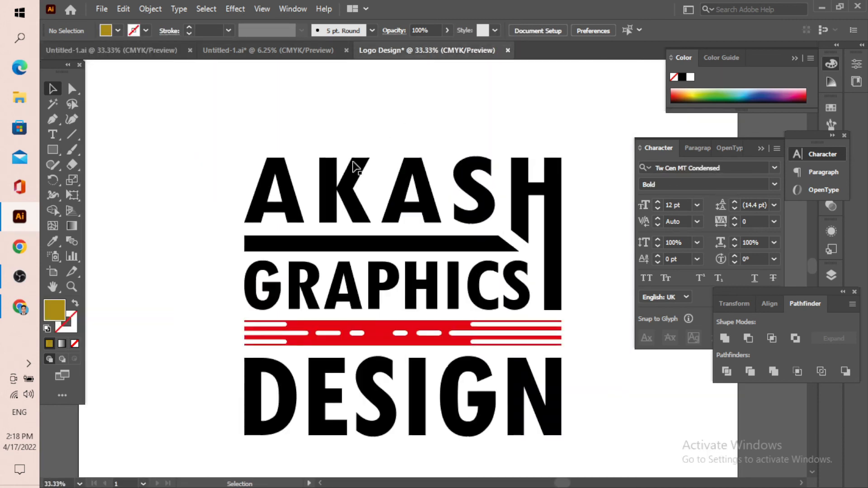
- Select the H together with the horizontal bar under AKASH and fill both with red
left_click_drag(192, 128, 584, 292)
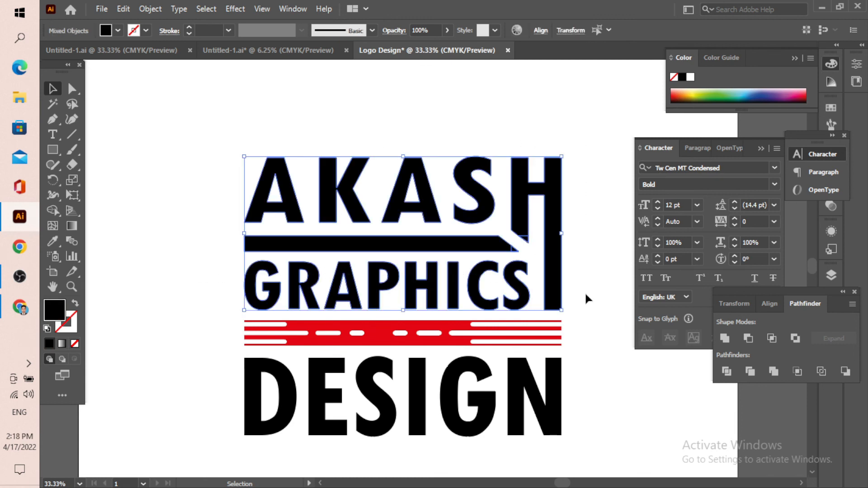
left_click(392, 142)
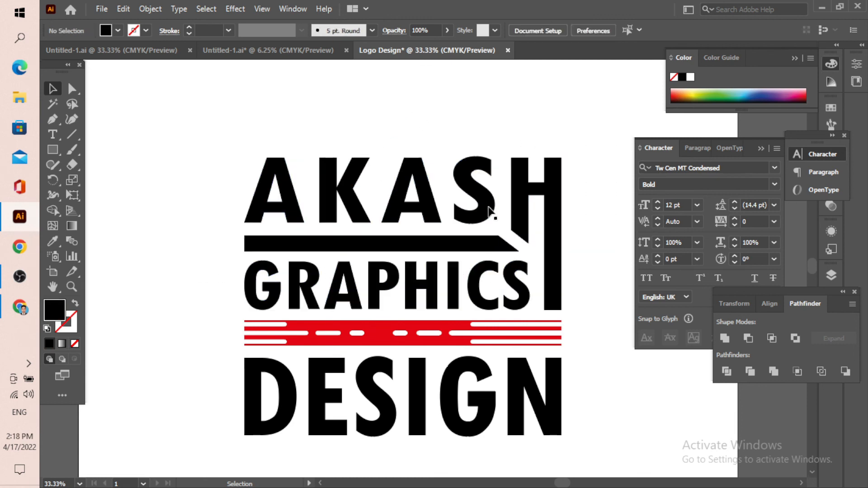
left_click(494, 249)
left_click(524, 199, "shift")
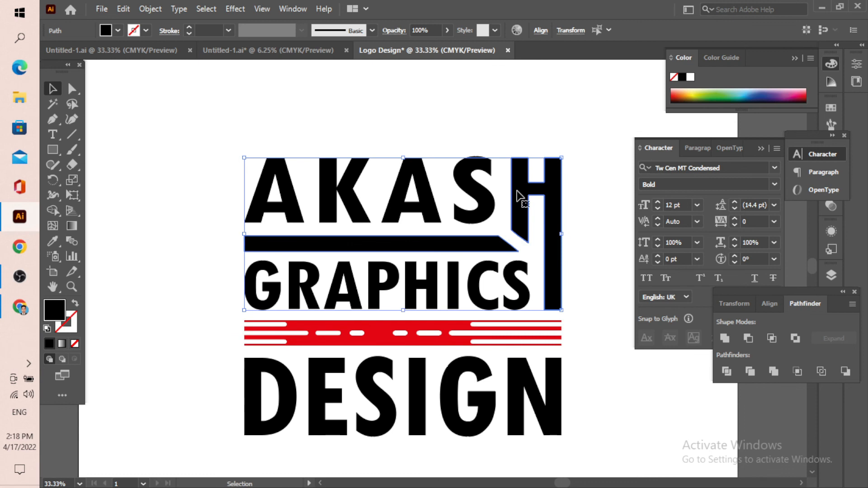
left_click(560, 148)
left_click(551, 172)
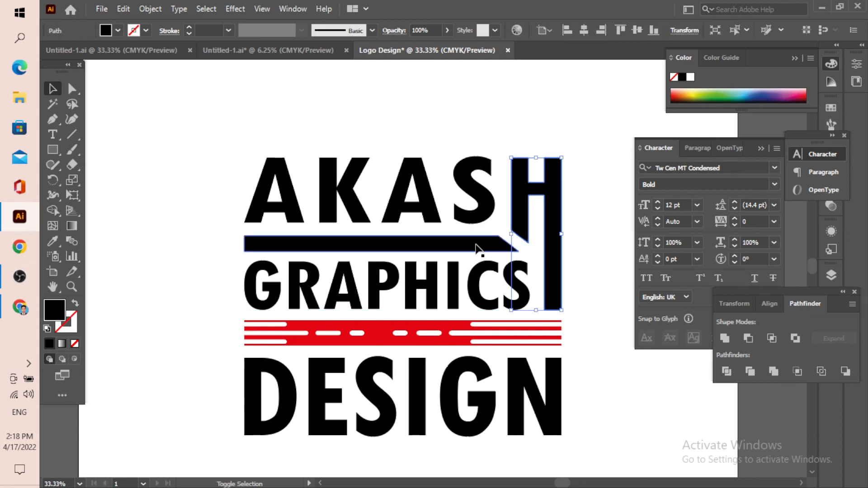
left_click(475, 247, "shift")
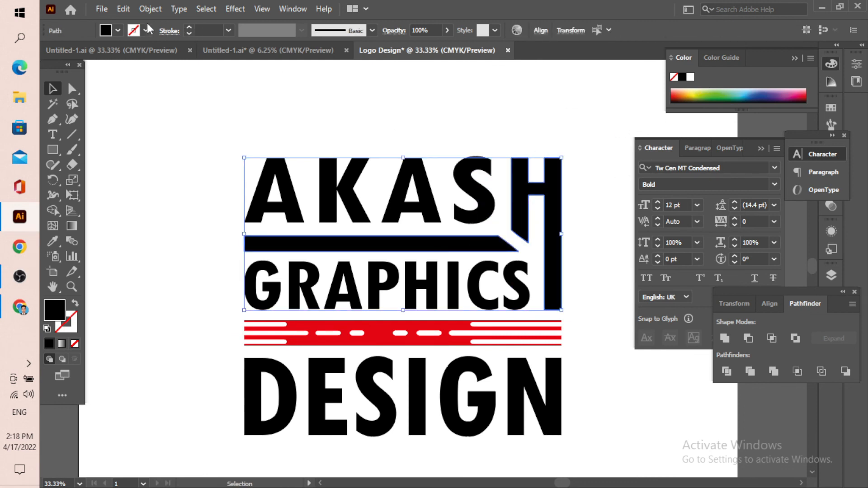
left_click(118, 31)
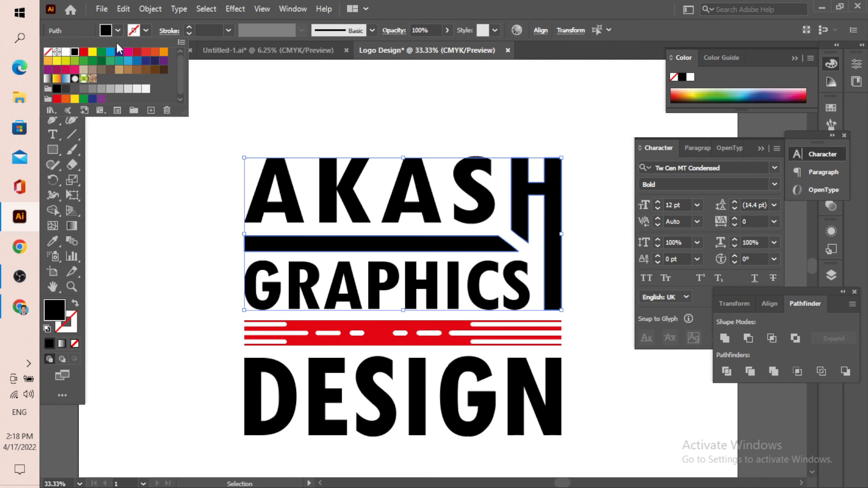
left_click(83, 53)
left_click(403, 108)
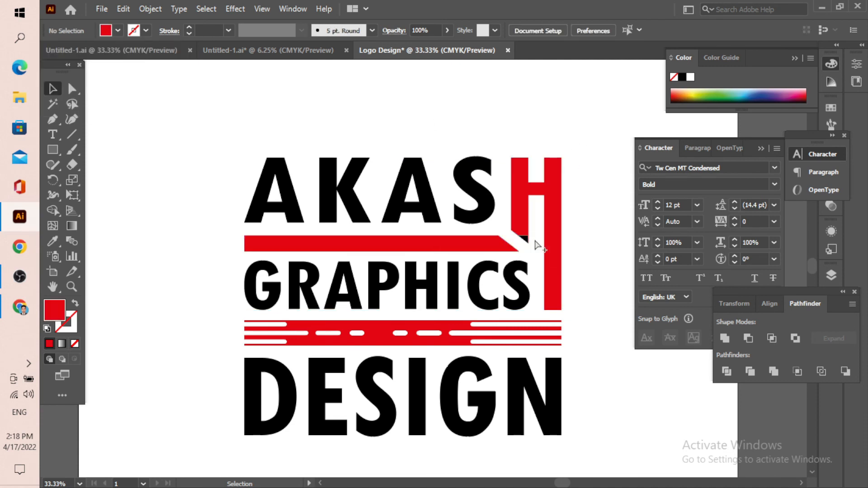
- Unite the H with the small black piece at the slanted end of its short stem
scroll(536, 245, "up", 2)
left_click(513, 240)
left_click(506, 197, "shift")
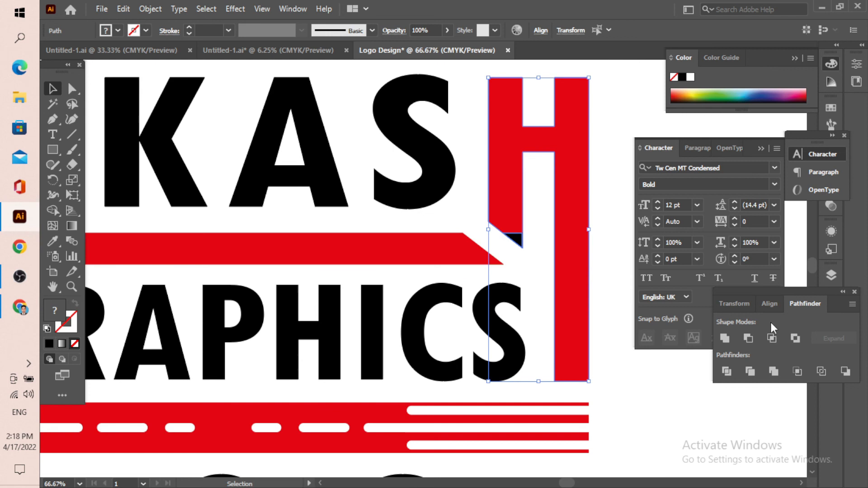
left_click(723, 340)
left_click(618, 111)
- Recolor the united H by sampling the red of the horizontal bar with the Eyedropper
left_click(508, 205)
left_click(51, 242)
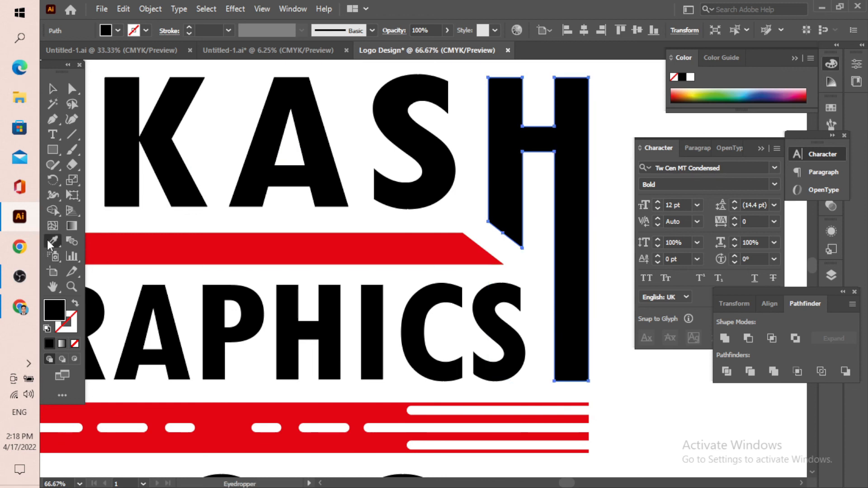
left_click(200, 244)
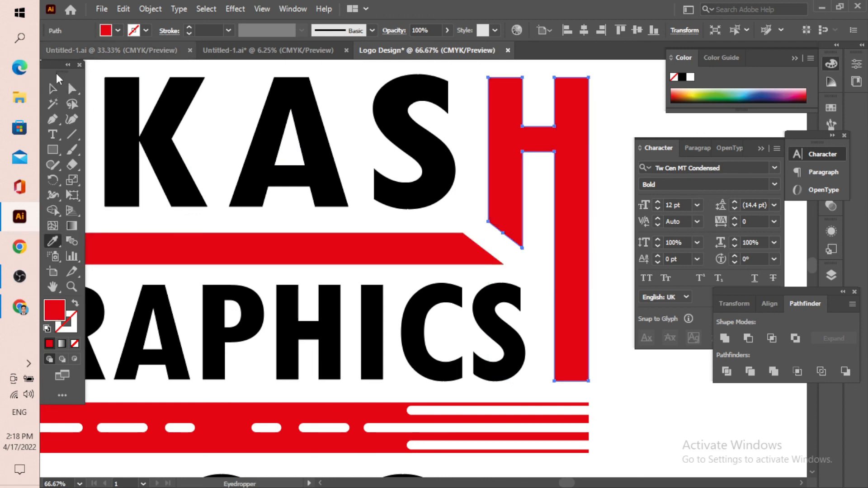
left_click(53, 87)
left_click(236, 91)
- Draw a narrow vertical red rectangle across the middle arm of the E in DESIGN, flush against its stem
scroll(362, 231, "down", 4)
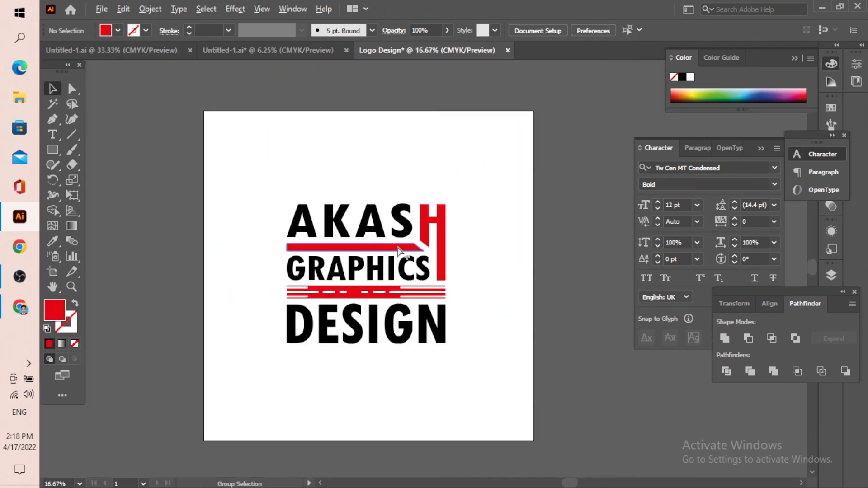
left_click_drag(385, 262, 490, 374)
left_click(326, 333)
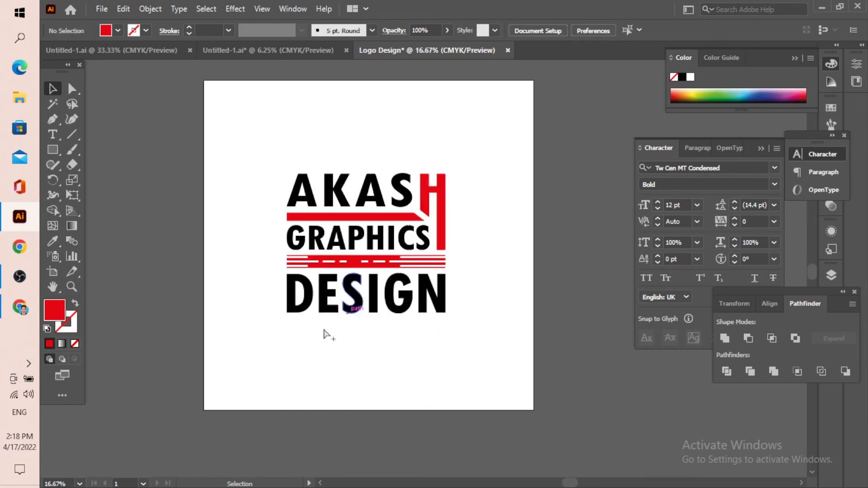
scroll(326, 333, "up", 5)
left_click(53, 150)
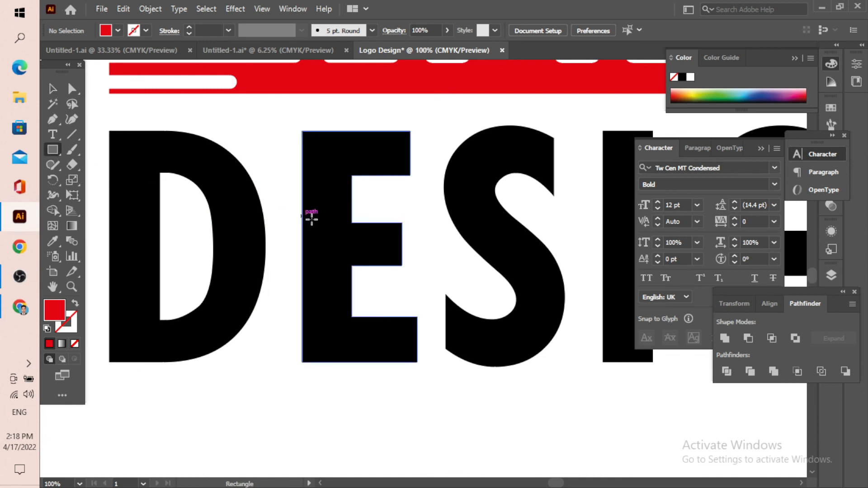
scroll(340, 243, "up", 2)
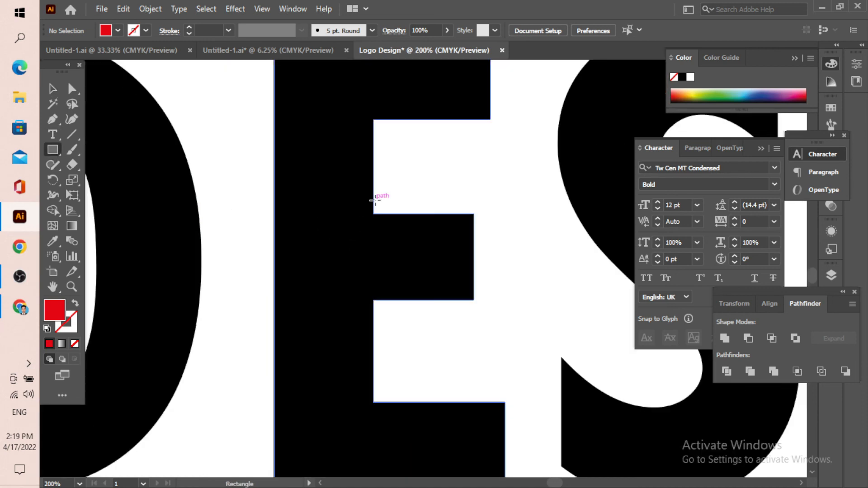
left_click_drag(373, 200, 413, 331)
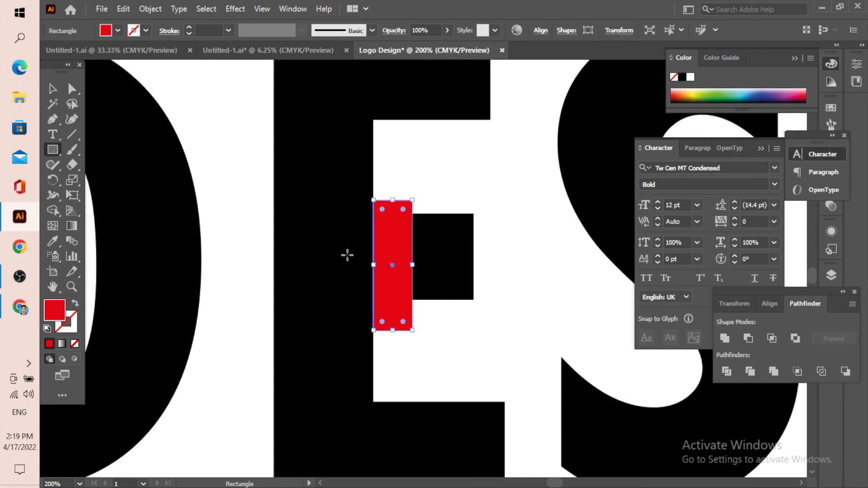
- Try to subtract the red rectangle from the grouped DESIGN lettering with Minus Front
left_click(53, 89)
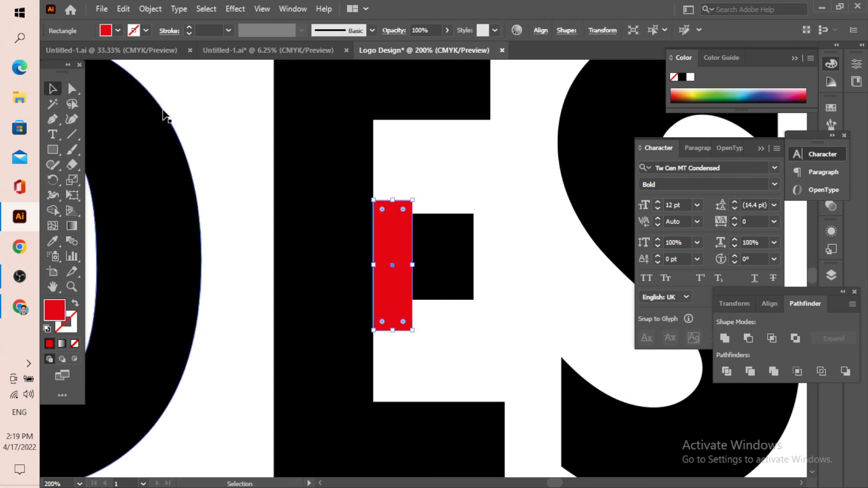
left_click(271, 141)
left_click_drag(239, 110, 393, 264)
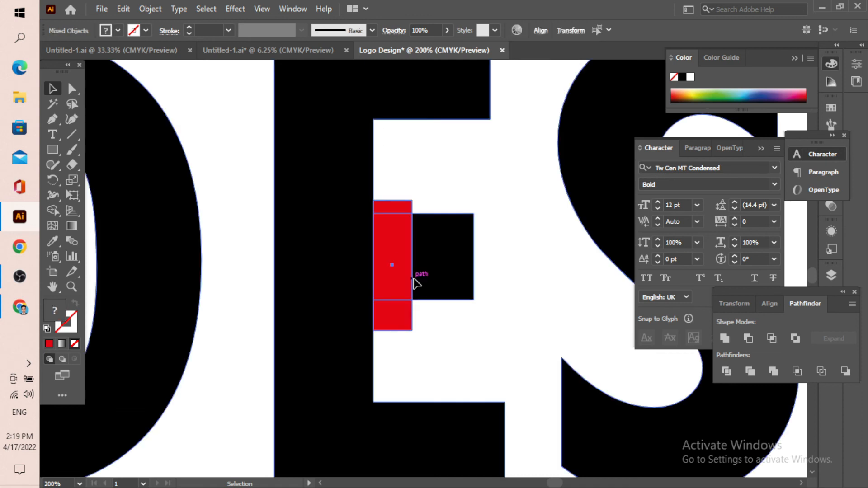
left_click(748, 338)
key("ctrl+z")
- Ungroup the DESIGN lettering into separate letters
left_click(452, 186)
right_click(347, 146)
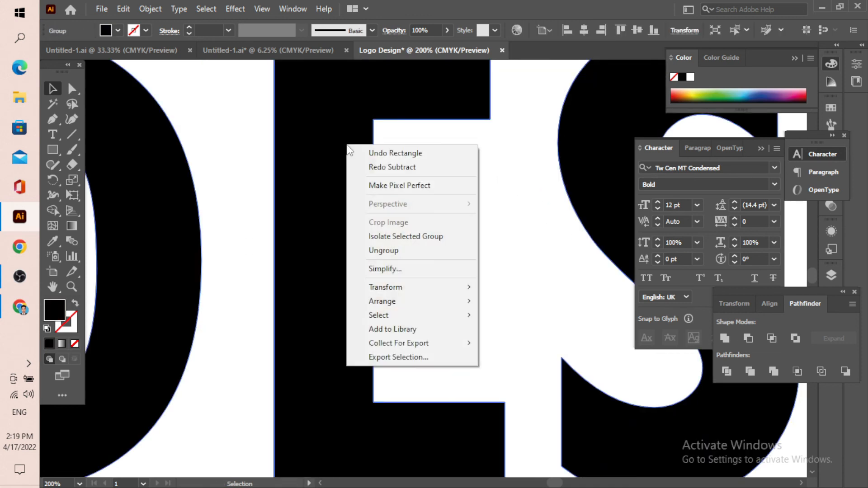
left_click(409, 251)
left_click(423, 181)
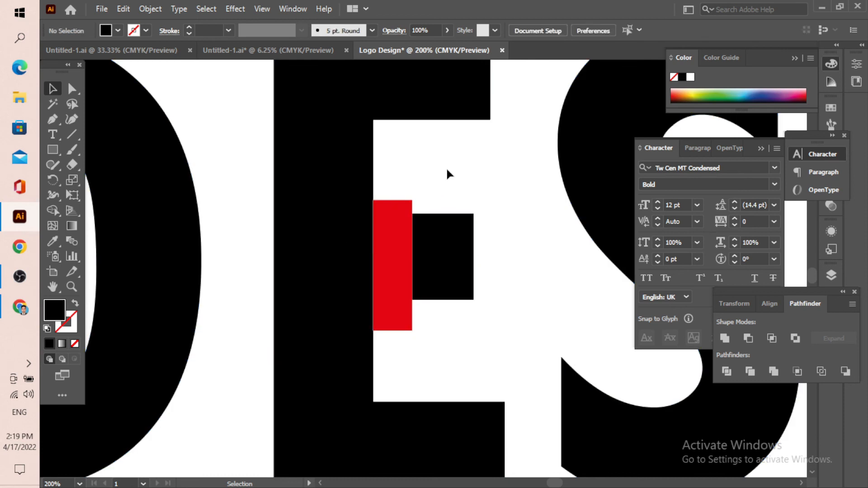
- Subtract the red rectangle from the E with Minus Front to detach its middle arm from the stem
left_click_drag(451, 160, 398, 276)
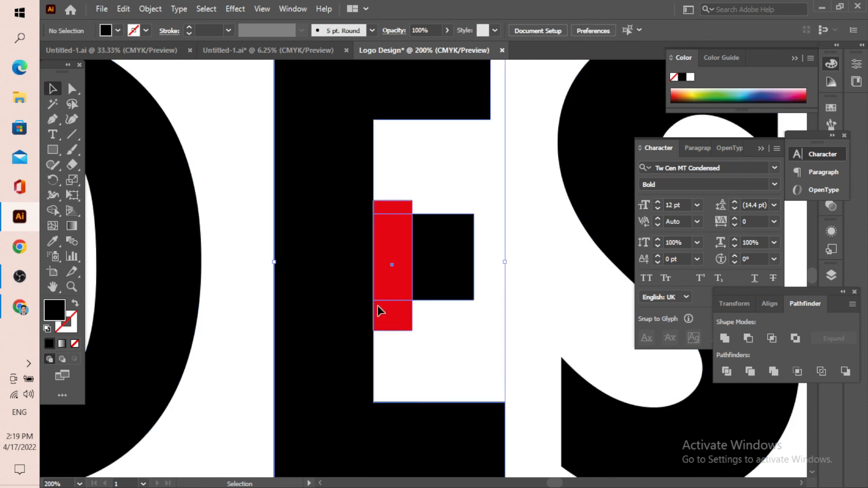
left_click(748, 340)
left_click(415, 176)
scroll(420, 300, "down", 7)
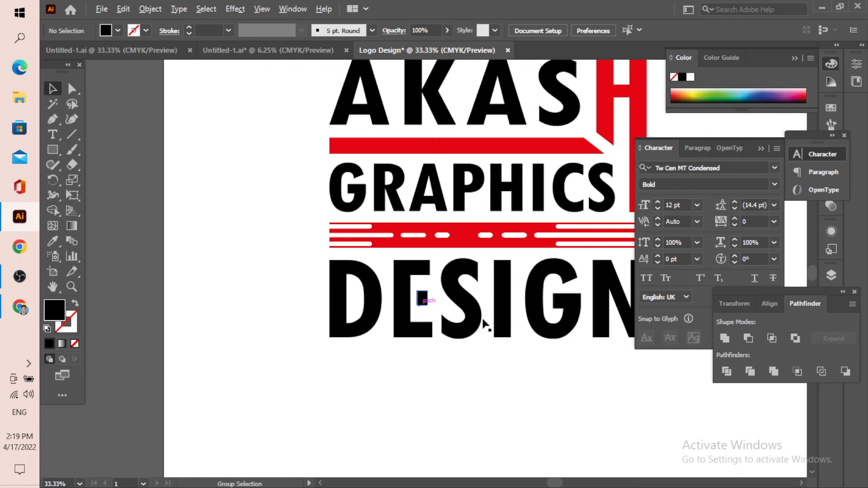
- Select the whole logo and enlarge it proportionally around its center to span most of the artboard's width
scroll(576, 239, "up", 1)
left_click_drag(207, 89, 586, 434)
scroll(506, 346, "down", 4)
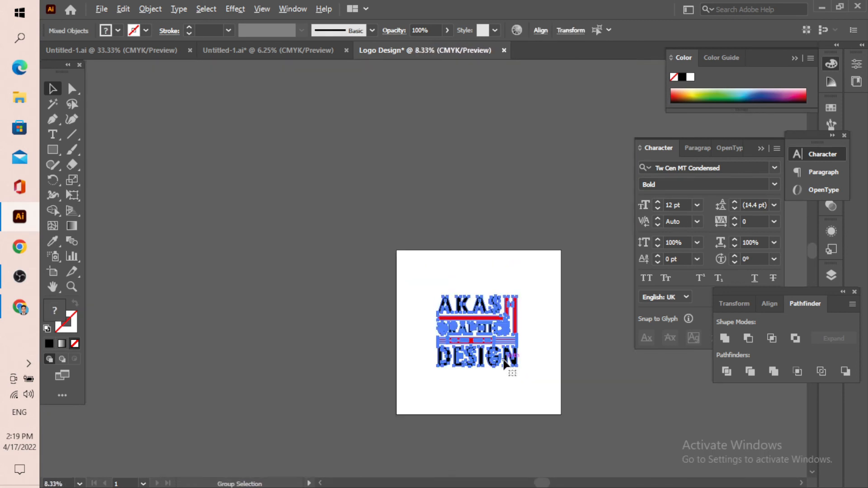
scroll(516, 306, "up", 4)
scroll(519, 342, "down", 1)
left_click_drag(527, 366, 585, 414)
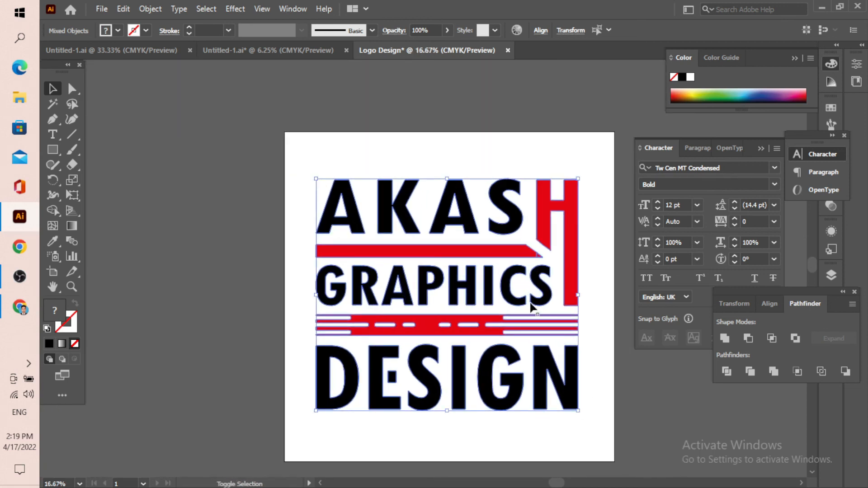
left_click(542, 137)
scroll(601, 255, "up", 1)
scroll(560, 285, "down", 1)
left_click_drag(574, 294, 533, 280)
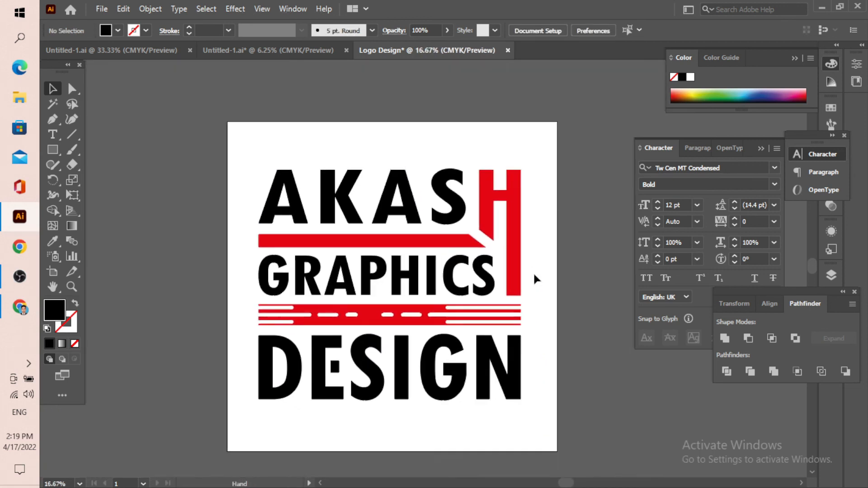